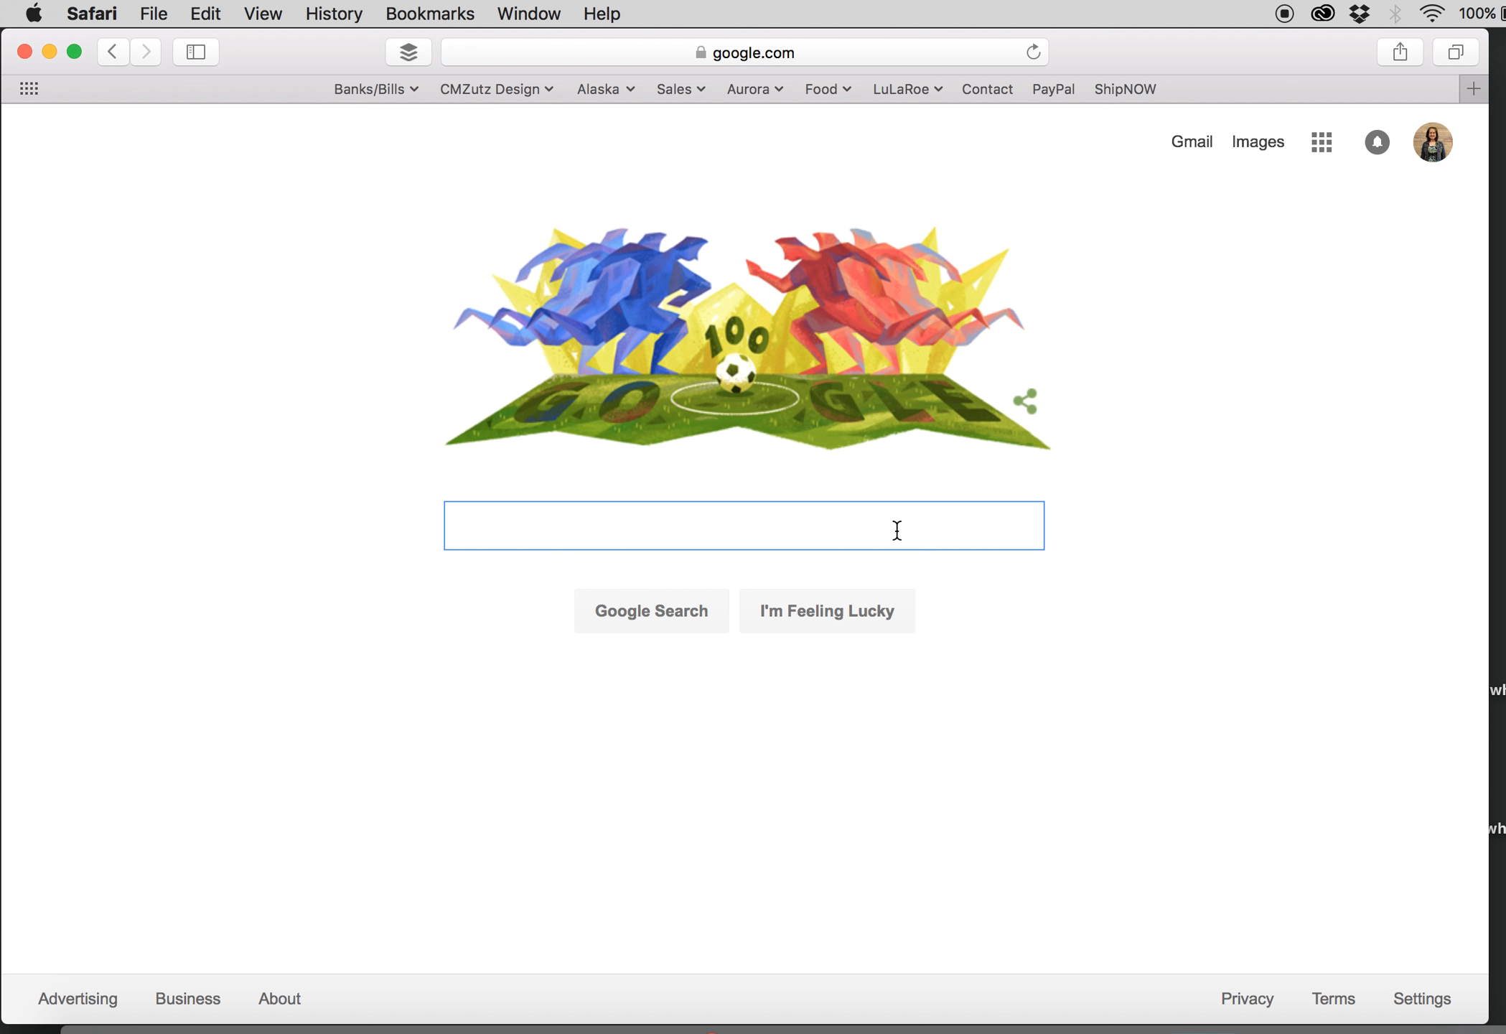
- Search Google for "google forms" and go to the Google Forms home page through the Create a Free Survey result
type("forms")
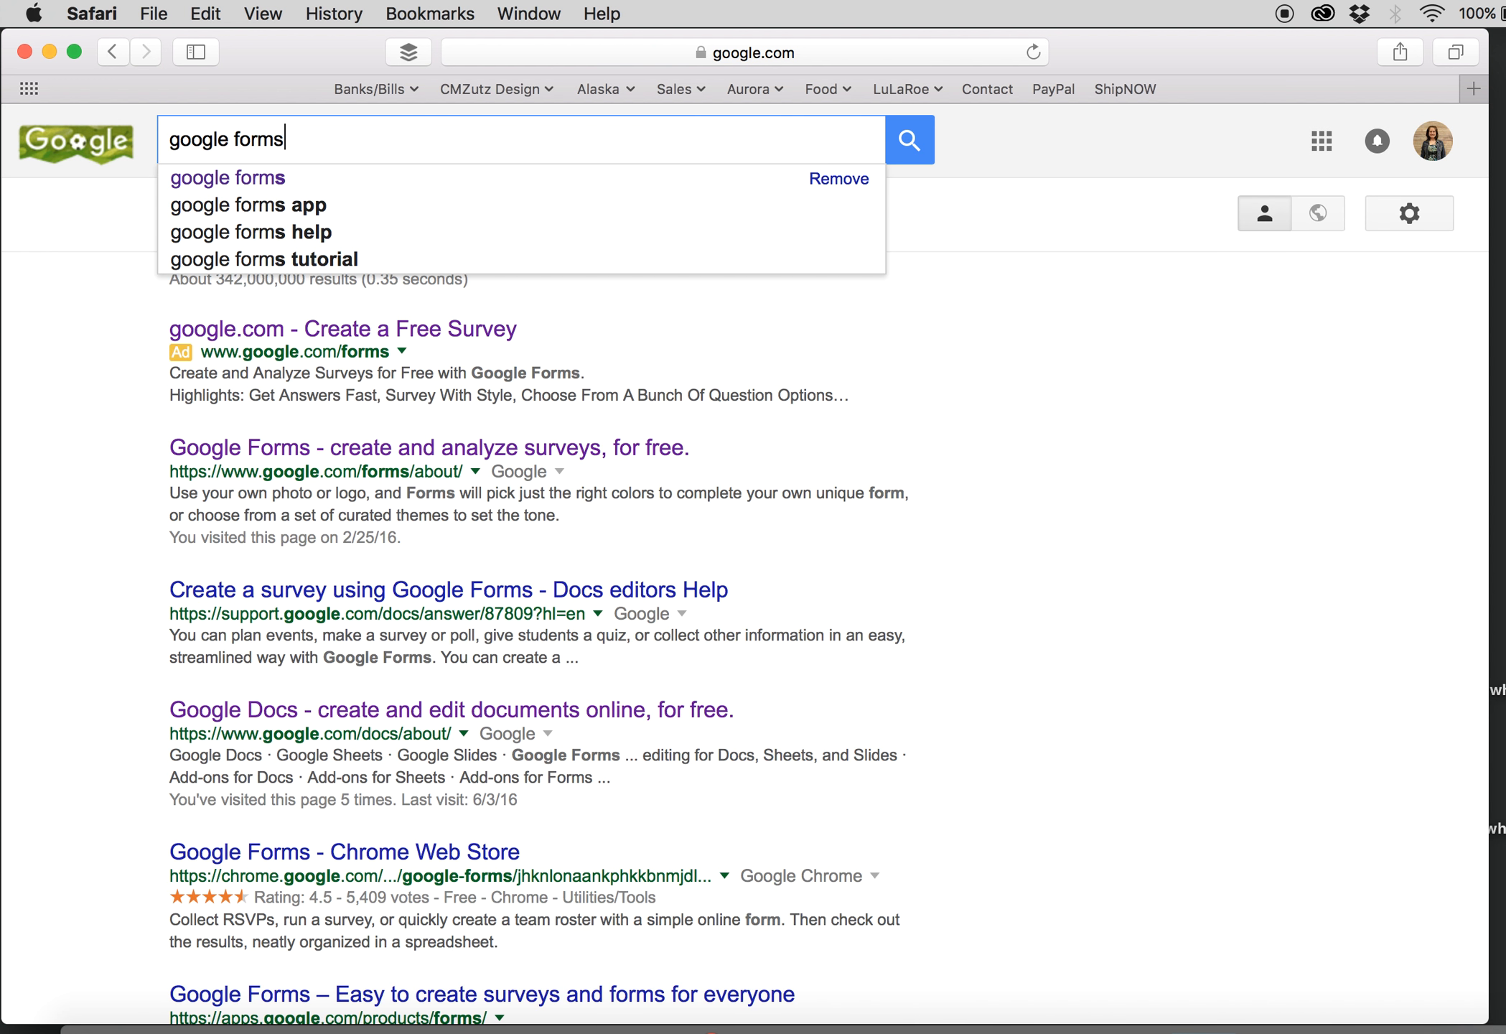
key("Return")
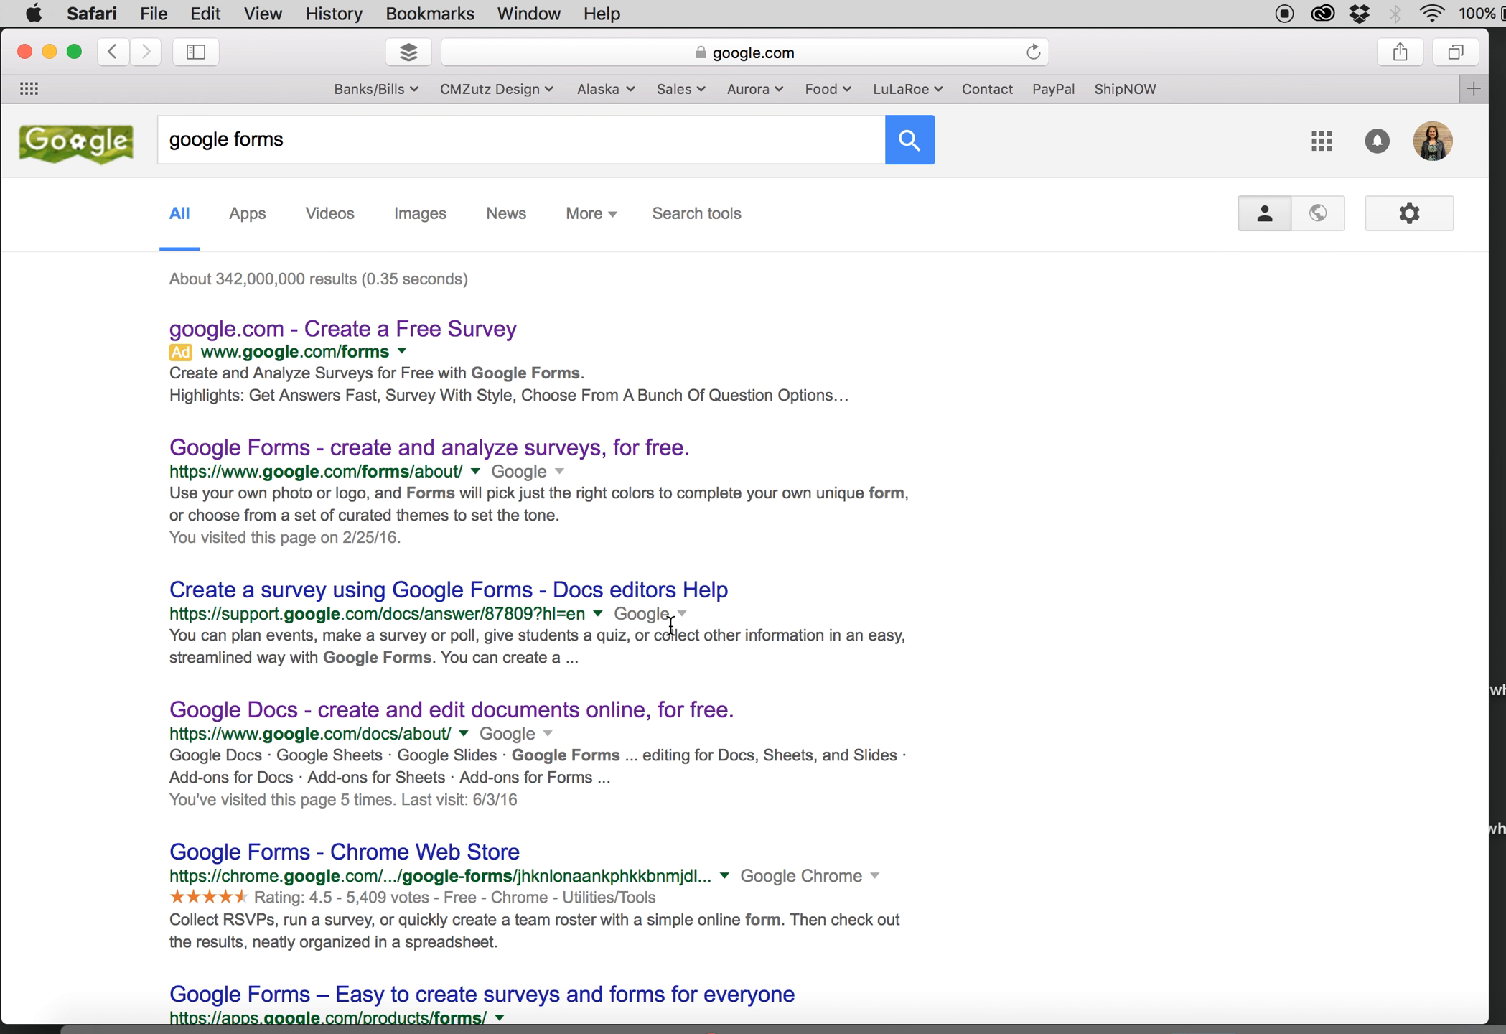
left_click(419, 334)
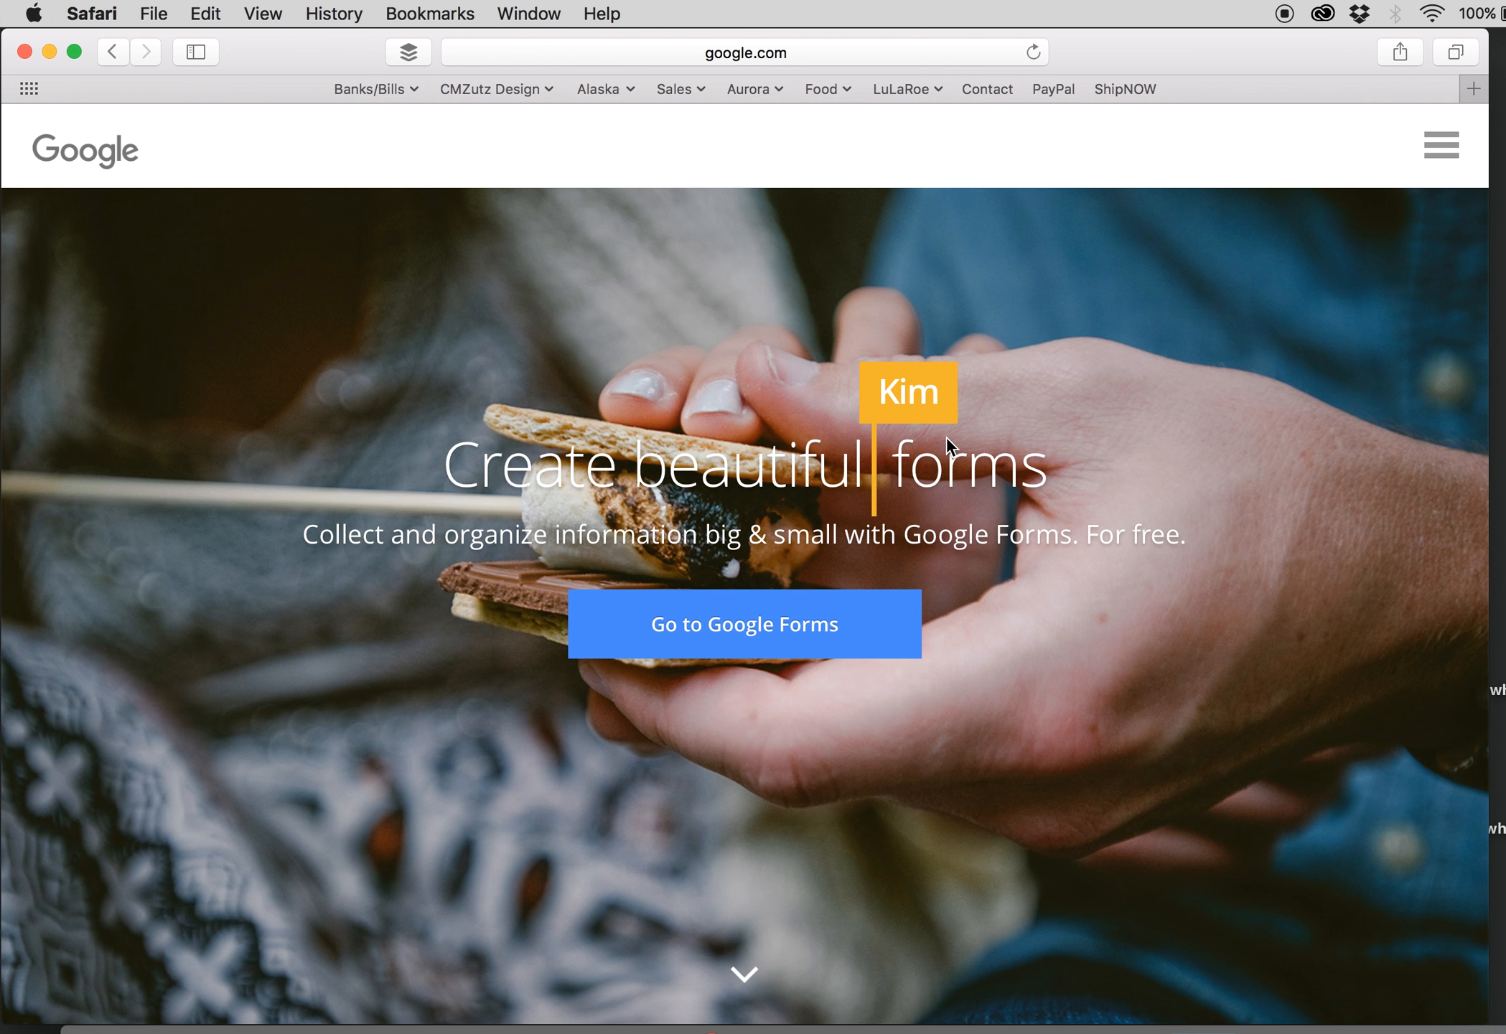
left_click(853, 635)
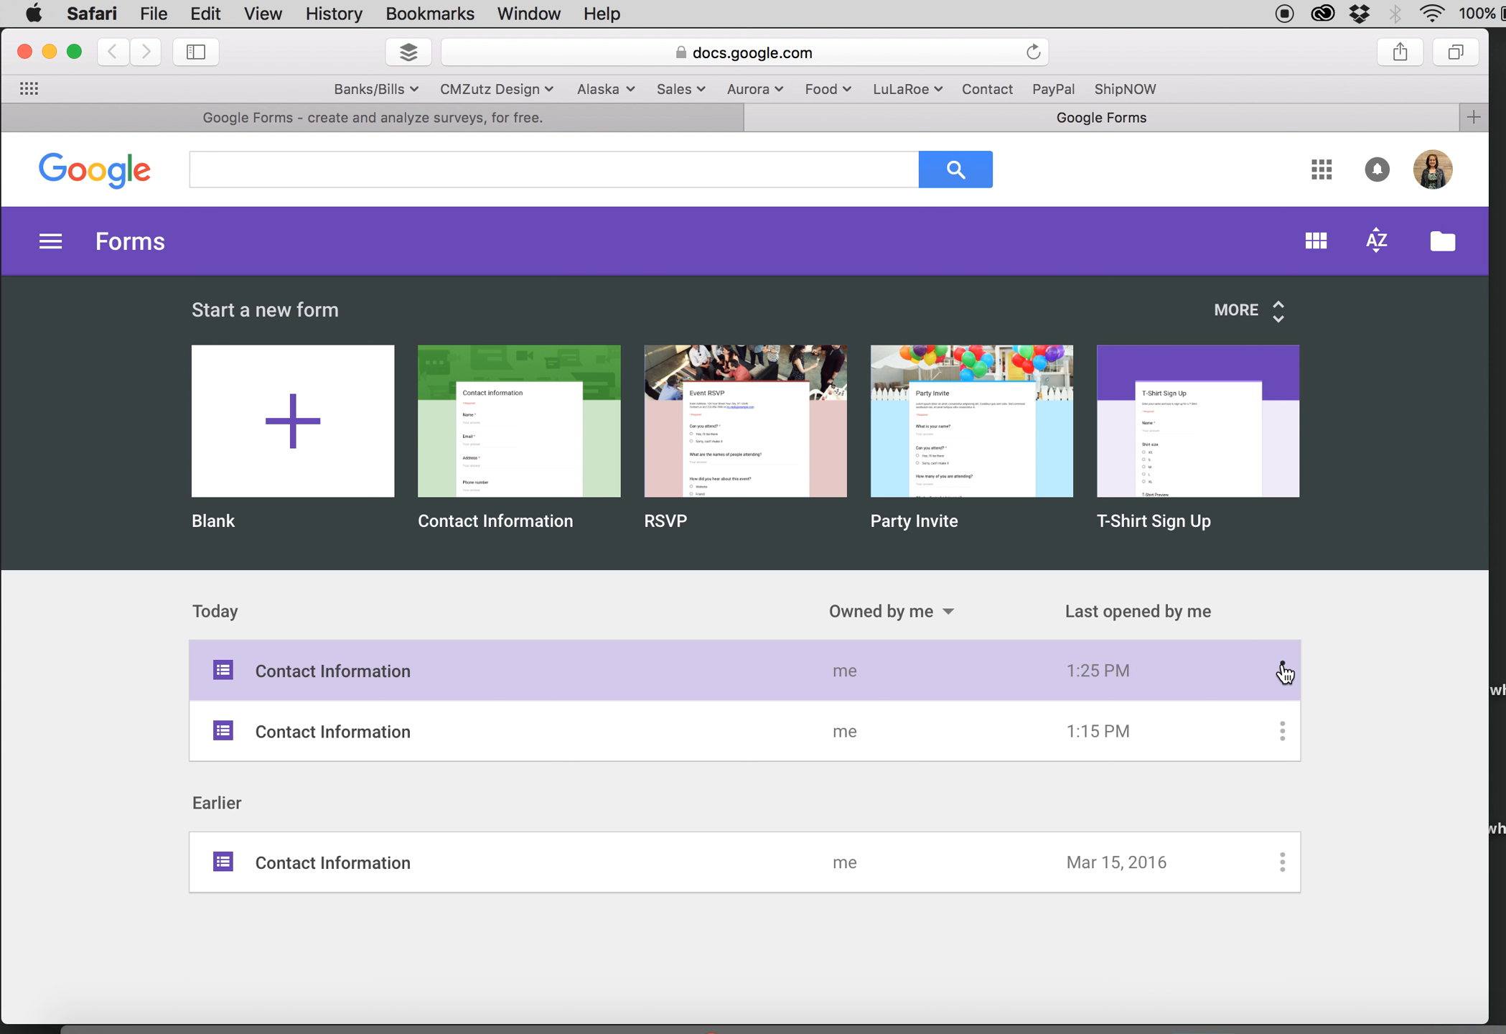
- Remove the two Contact Information forms listed under Today
left_click(1283, 673)
left_click(1269, 787)
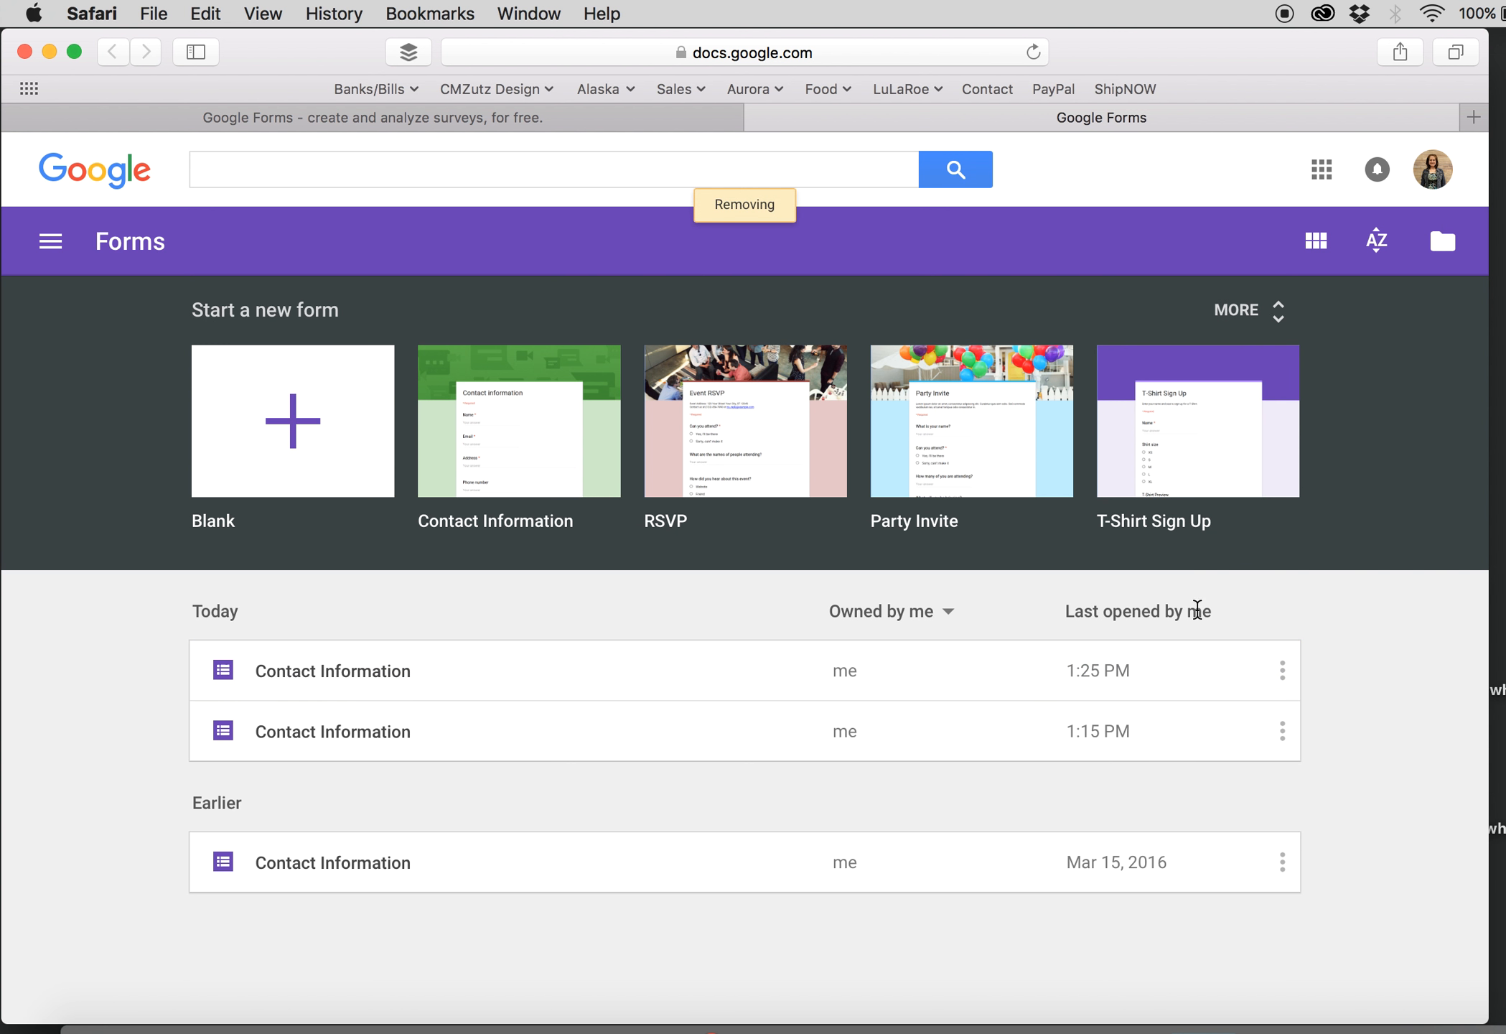
left_click(1283, 670)
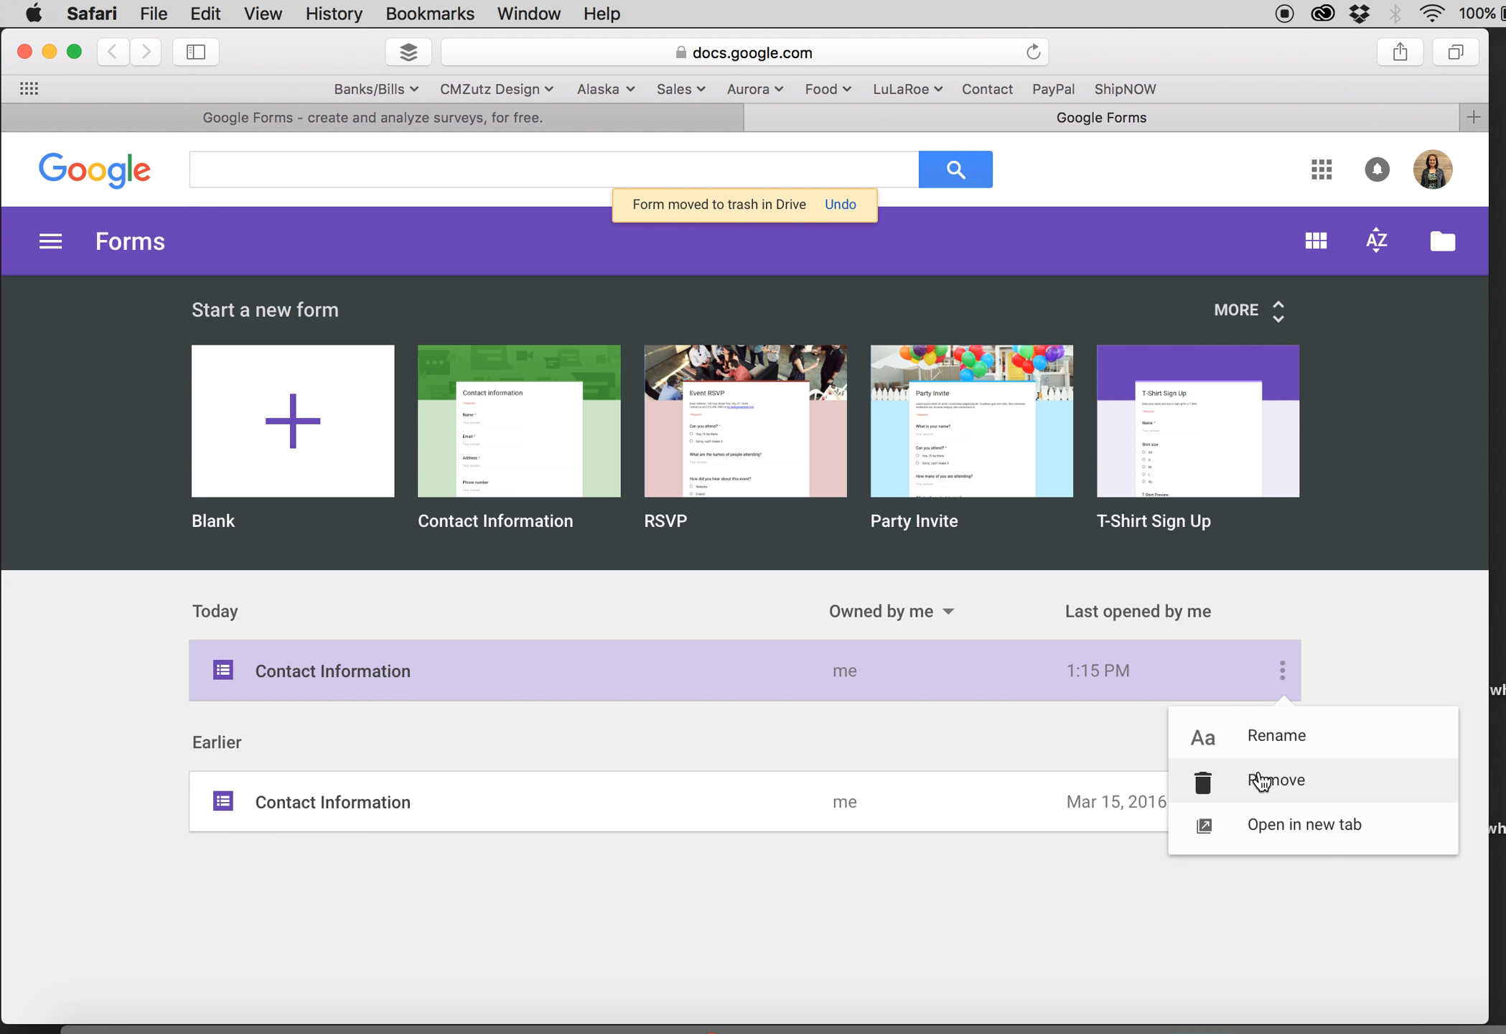
left_click(1261, 781)
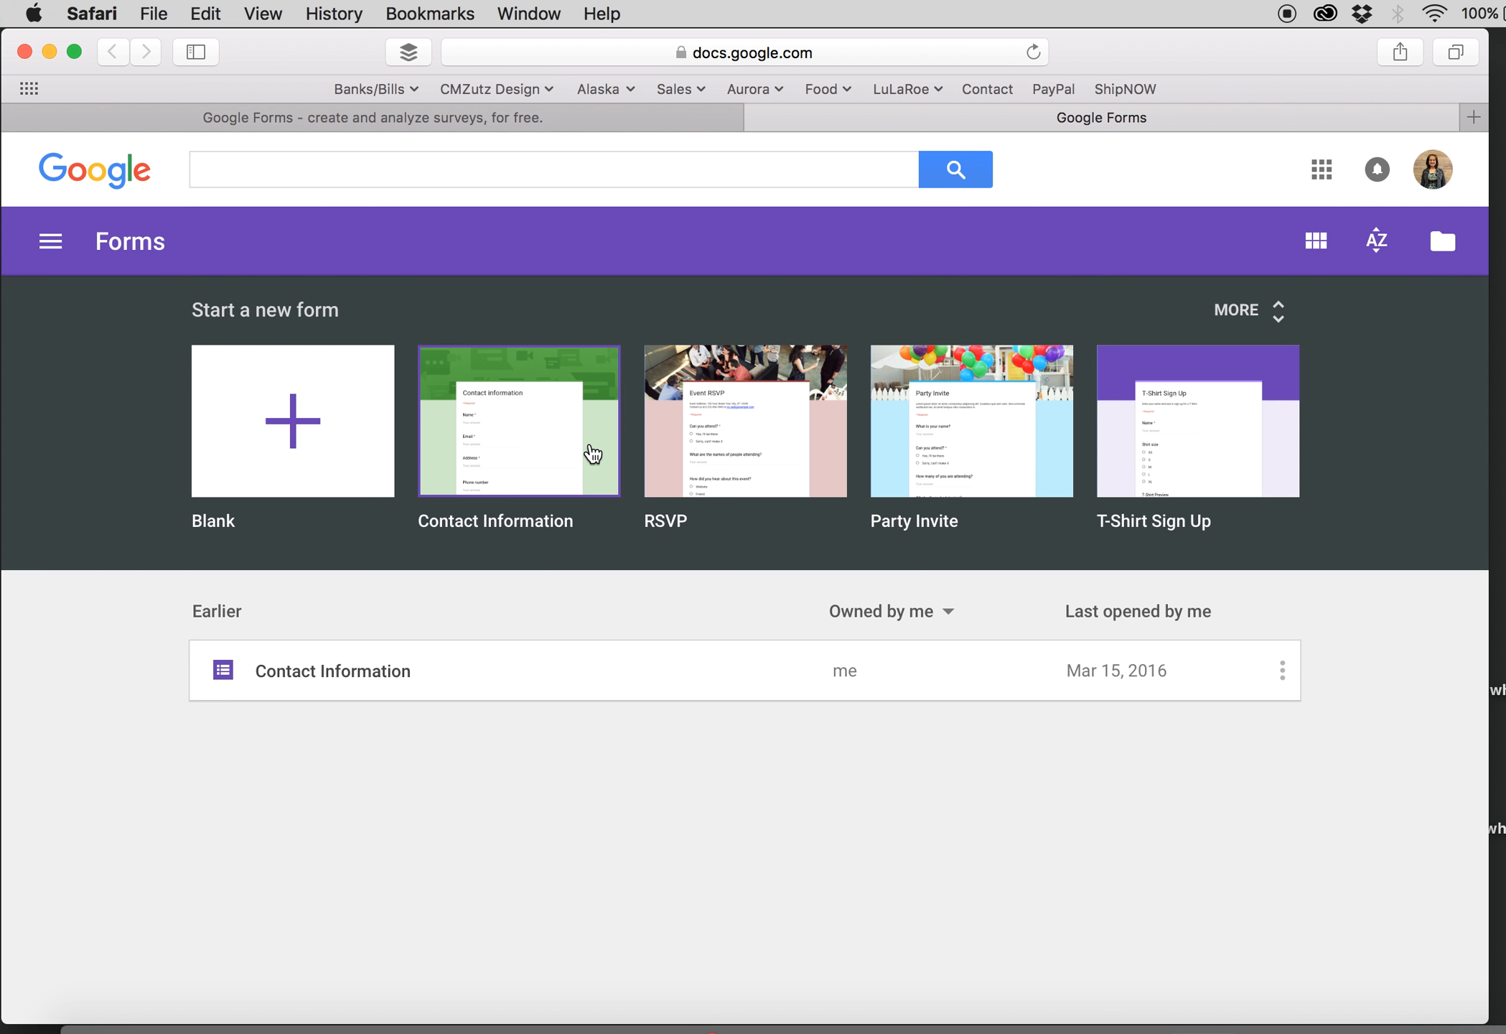
- Create a form from the Contact Information template and change its heading to "Team LuLalicious Rock Stars"
left_click(592, 453)
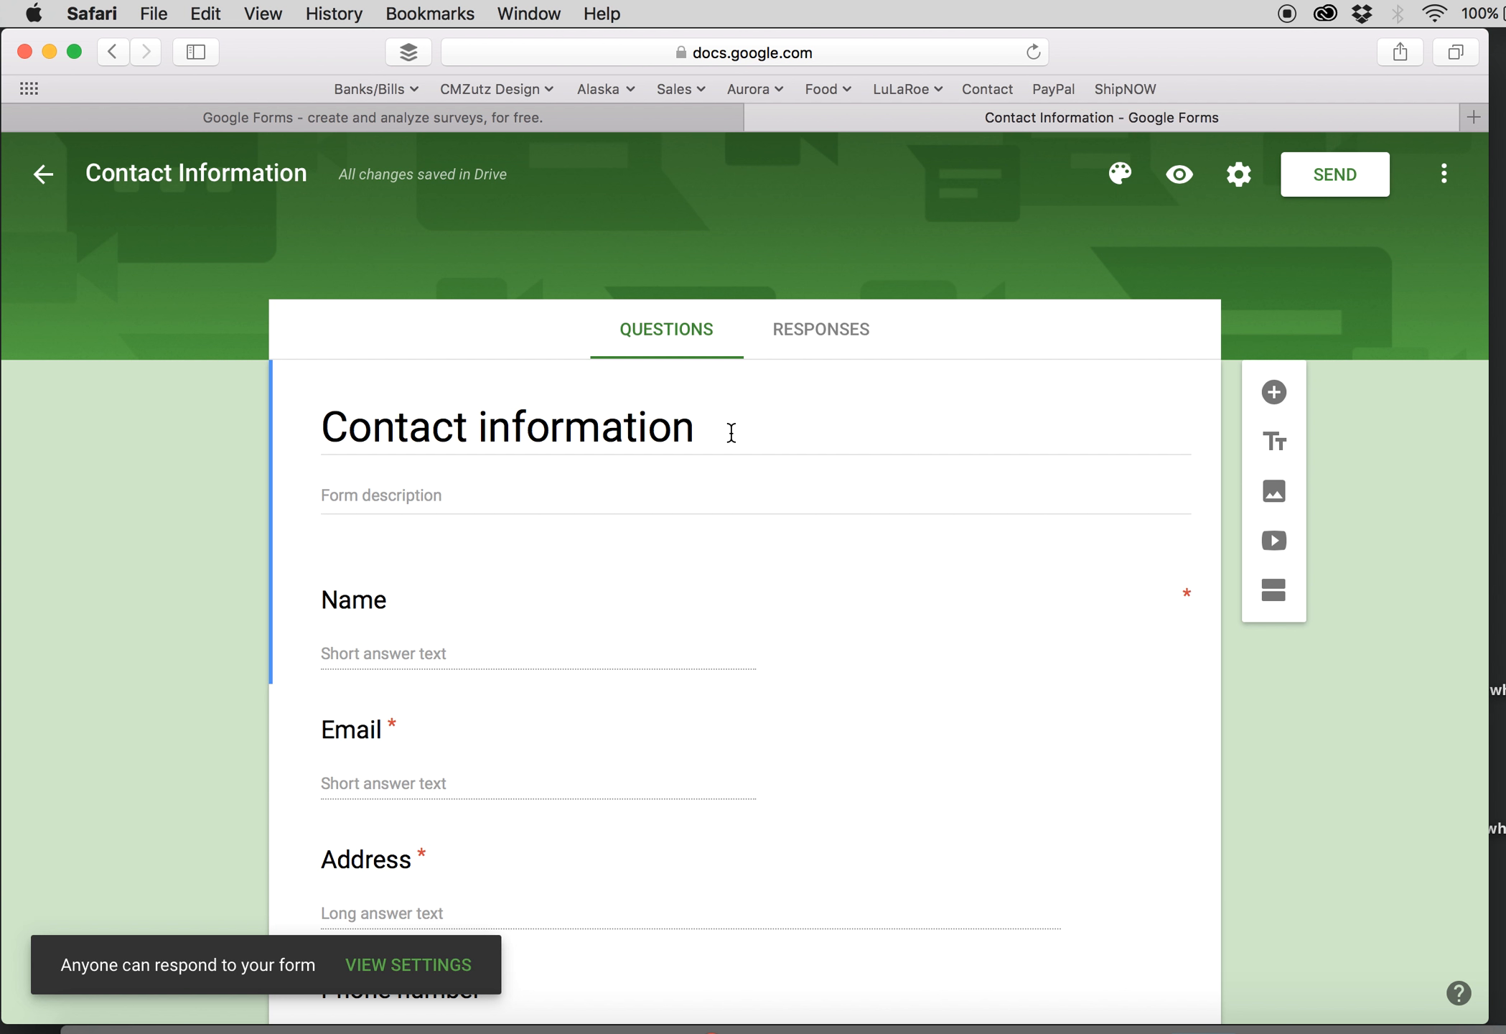
left_click(731, 432)
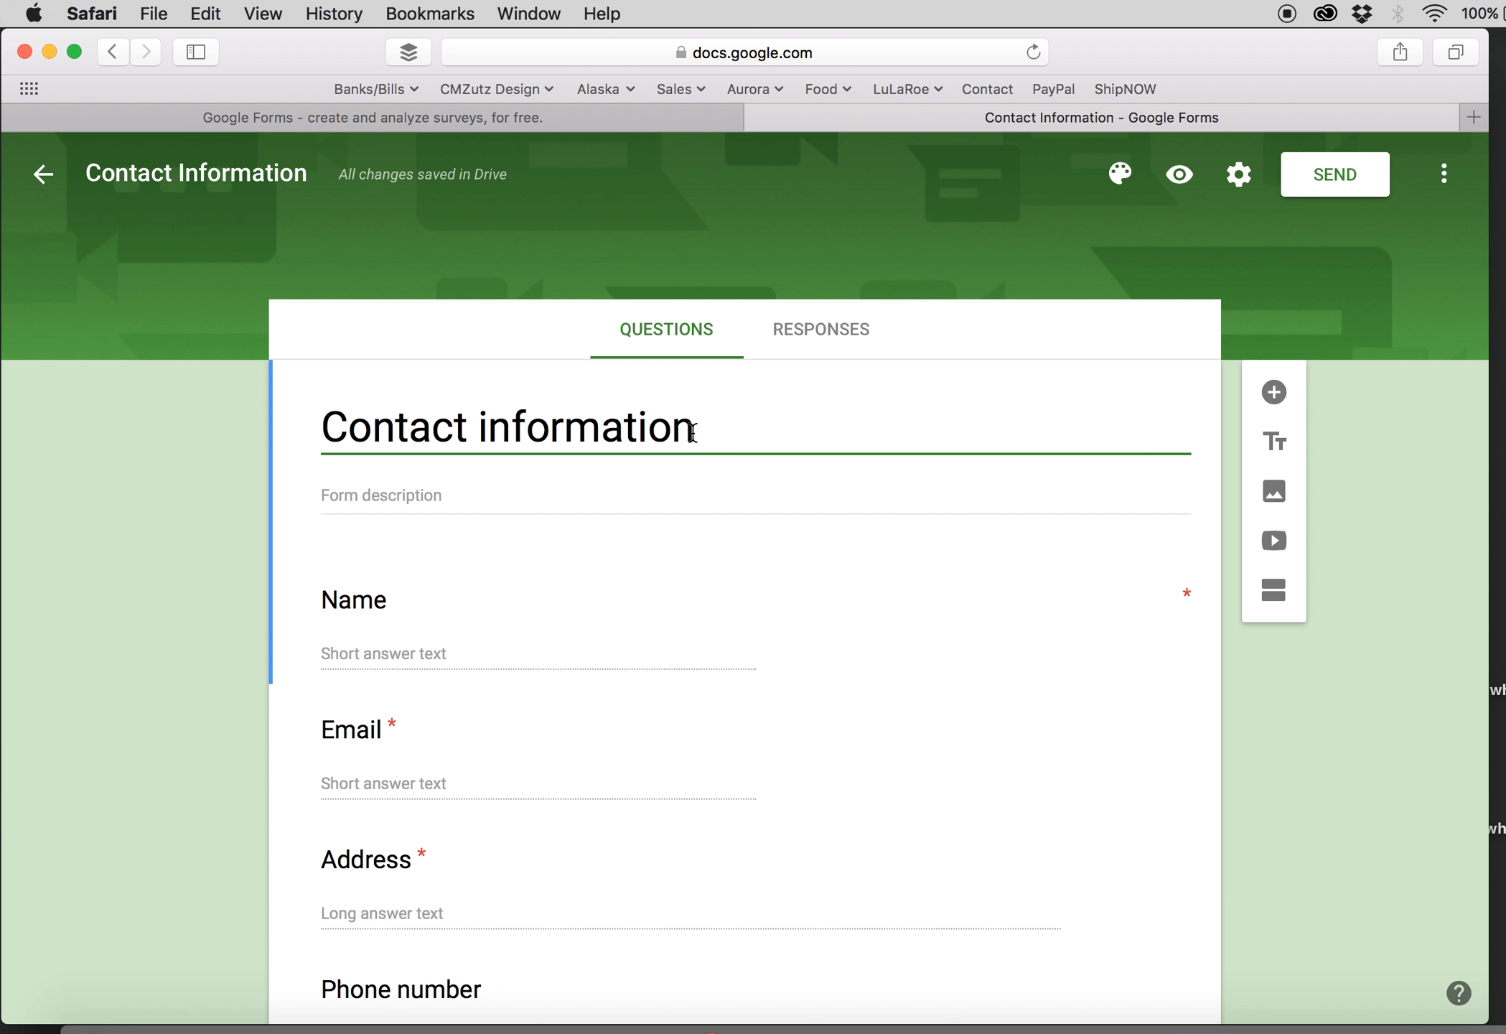
left_click(692, 433)
left_click_drag(692, 433, 269, 431)
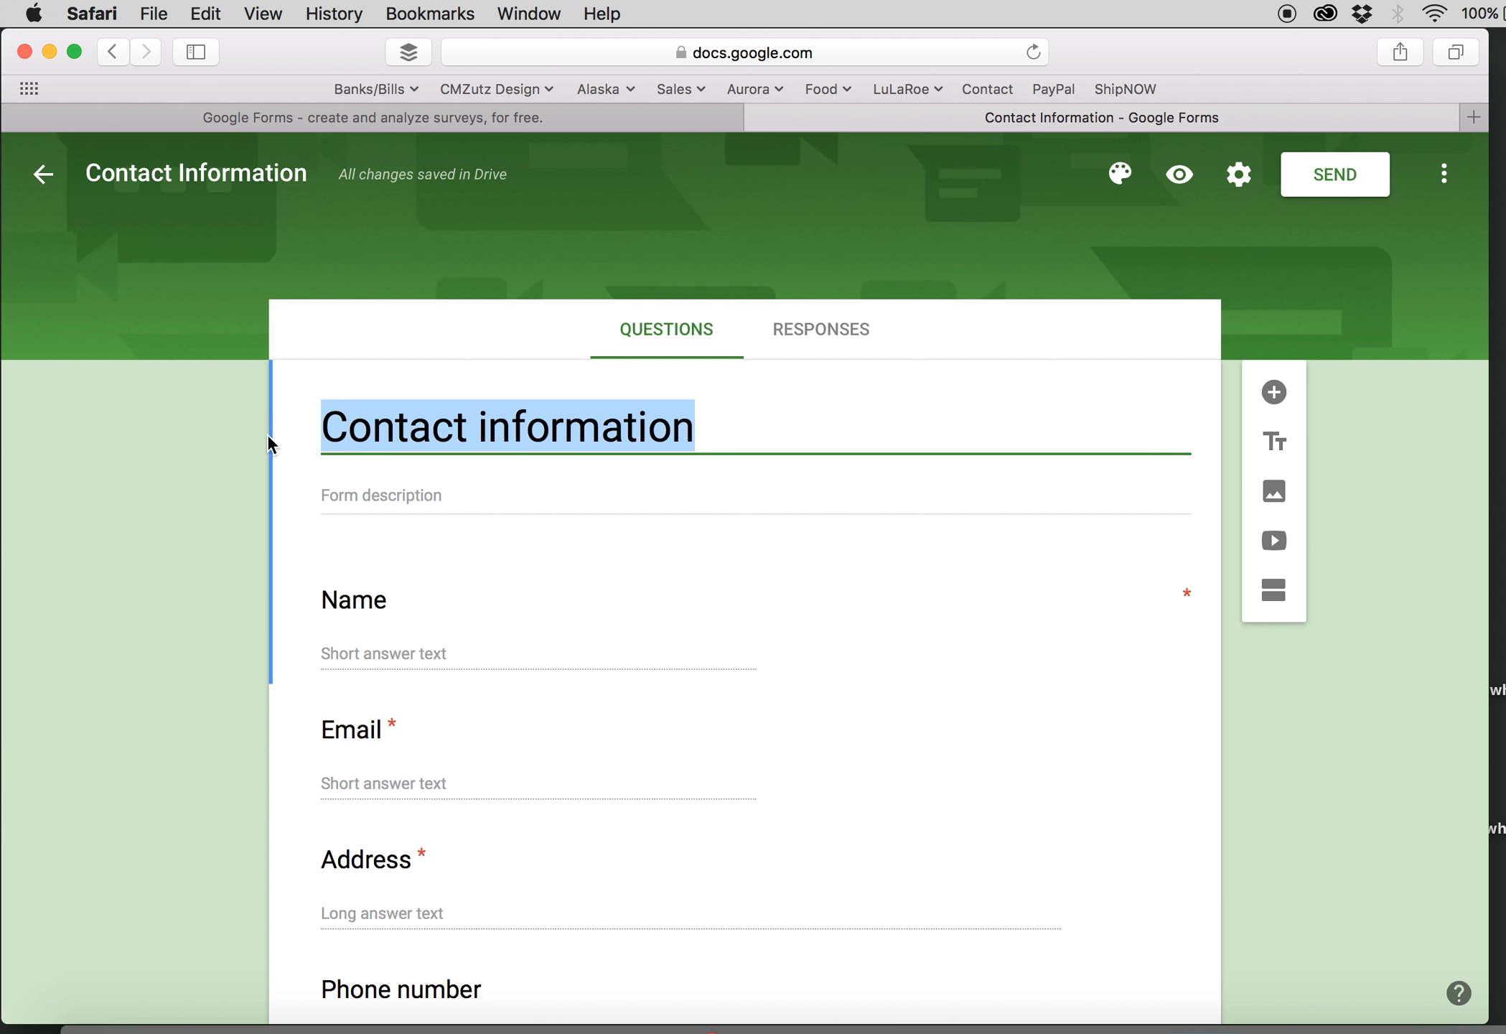
type("Team LuLa")
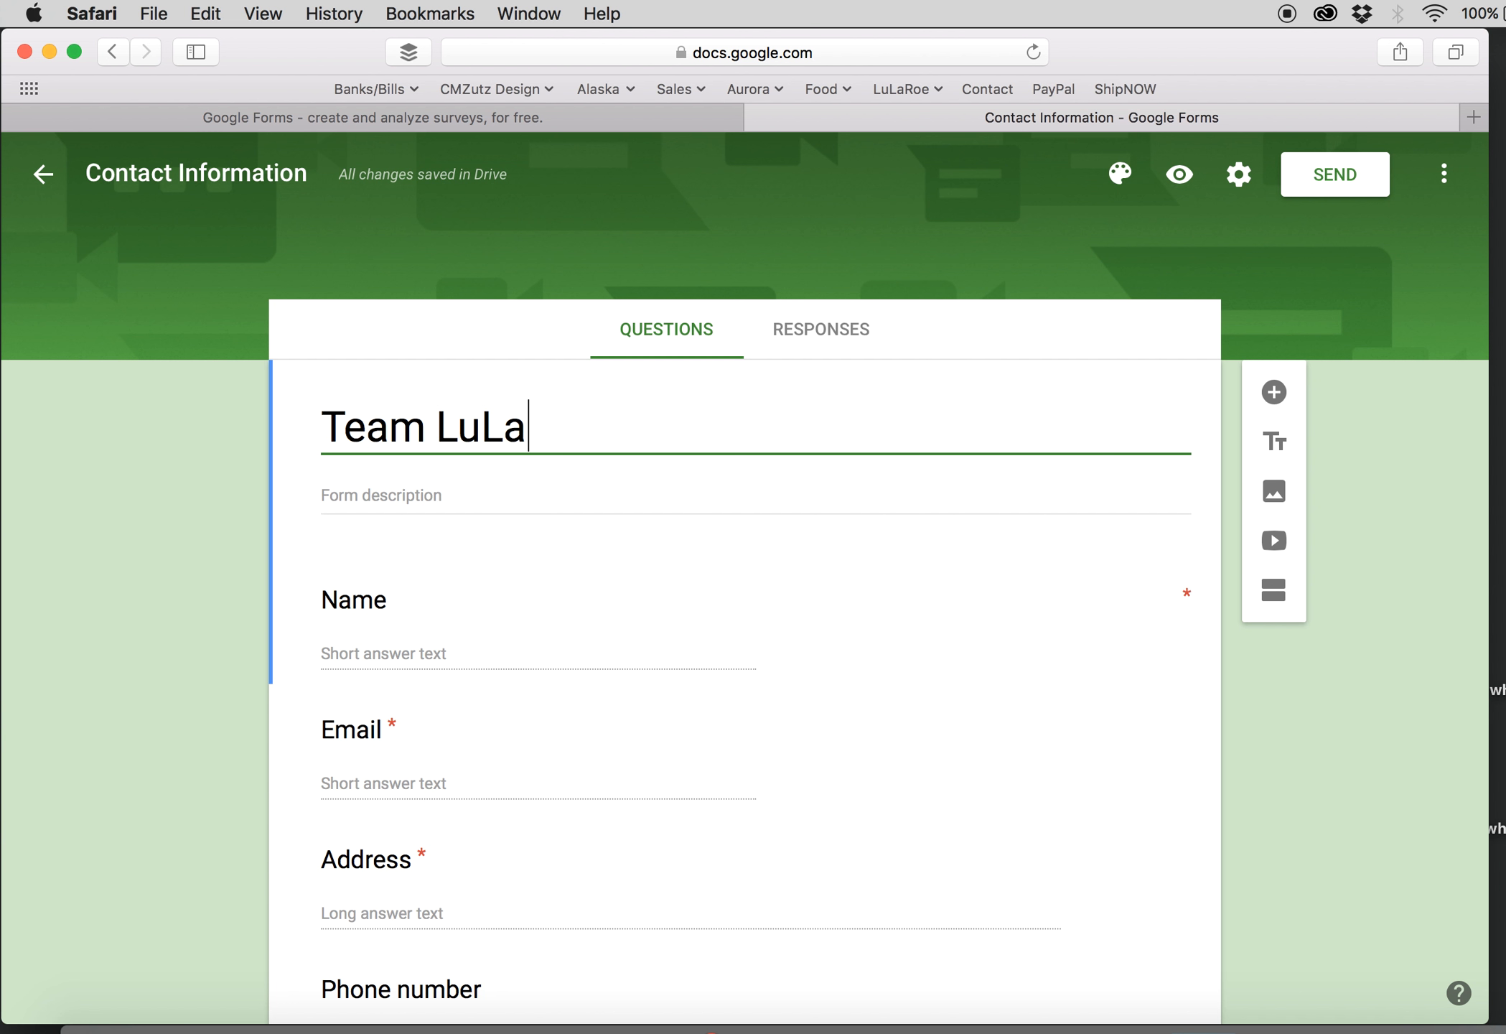
type("licious Bo")
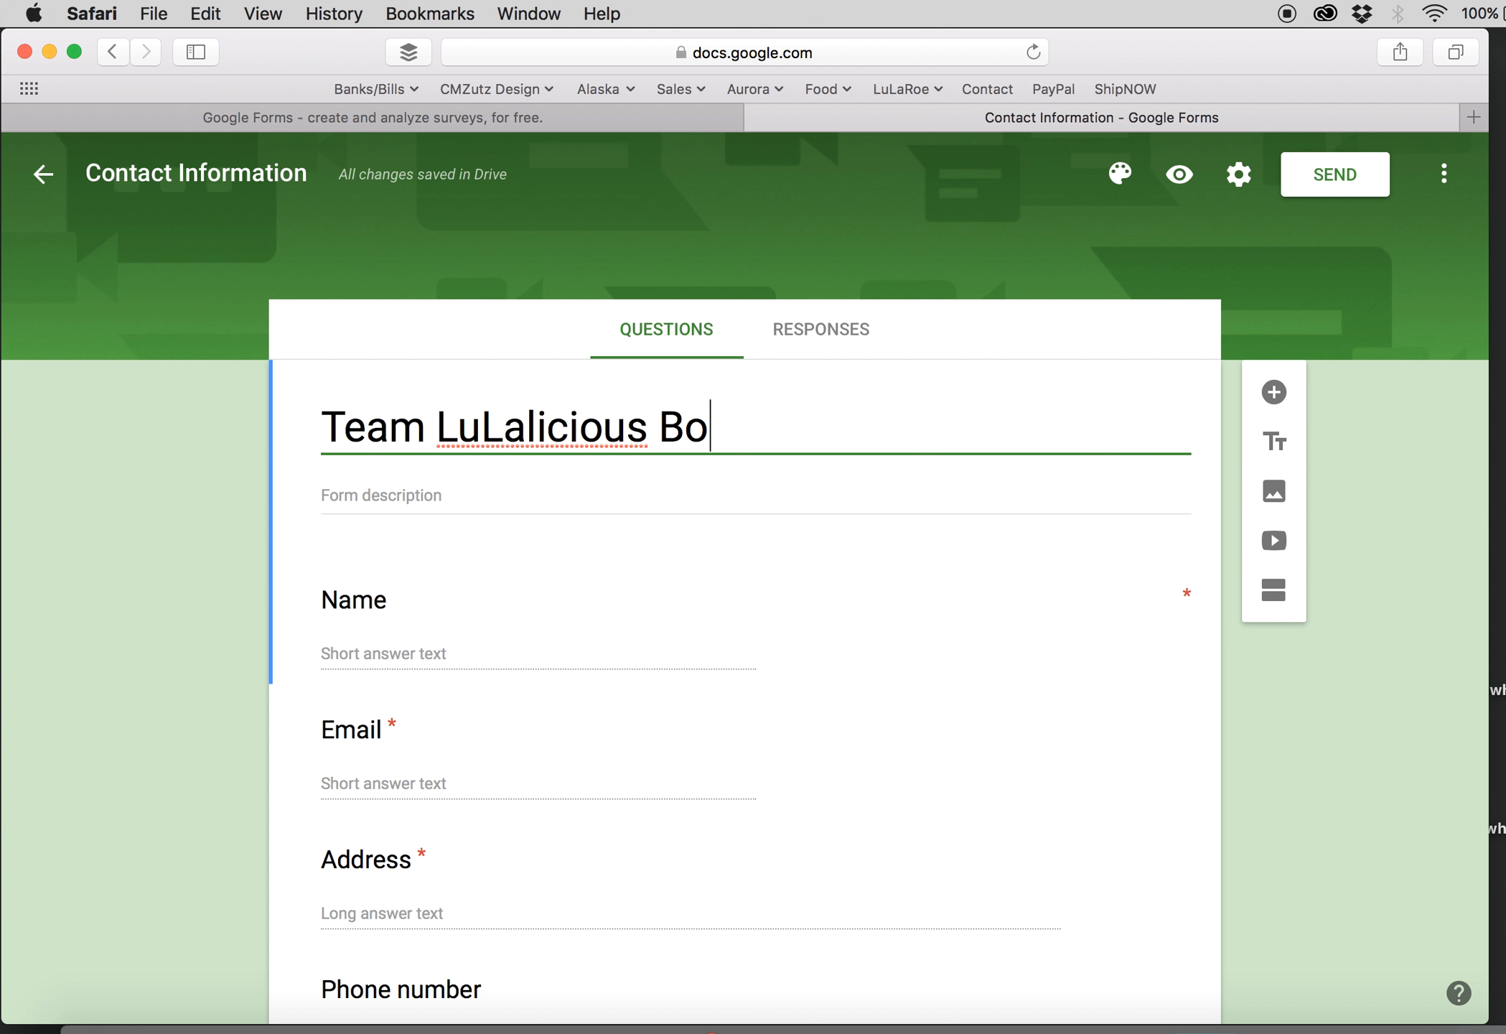
key("BackSpace")
key("BackSpace")
type("Rock Stars")
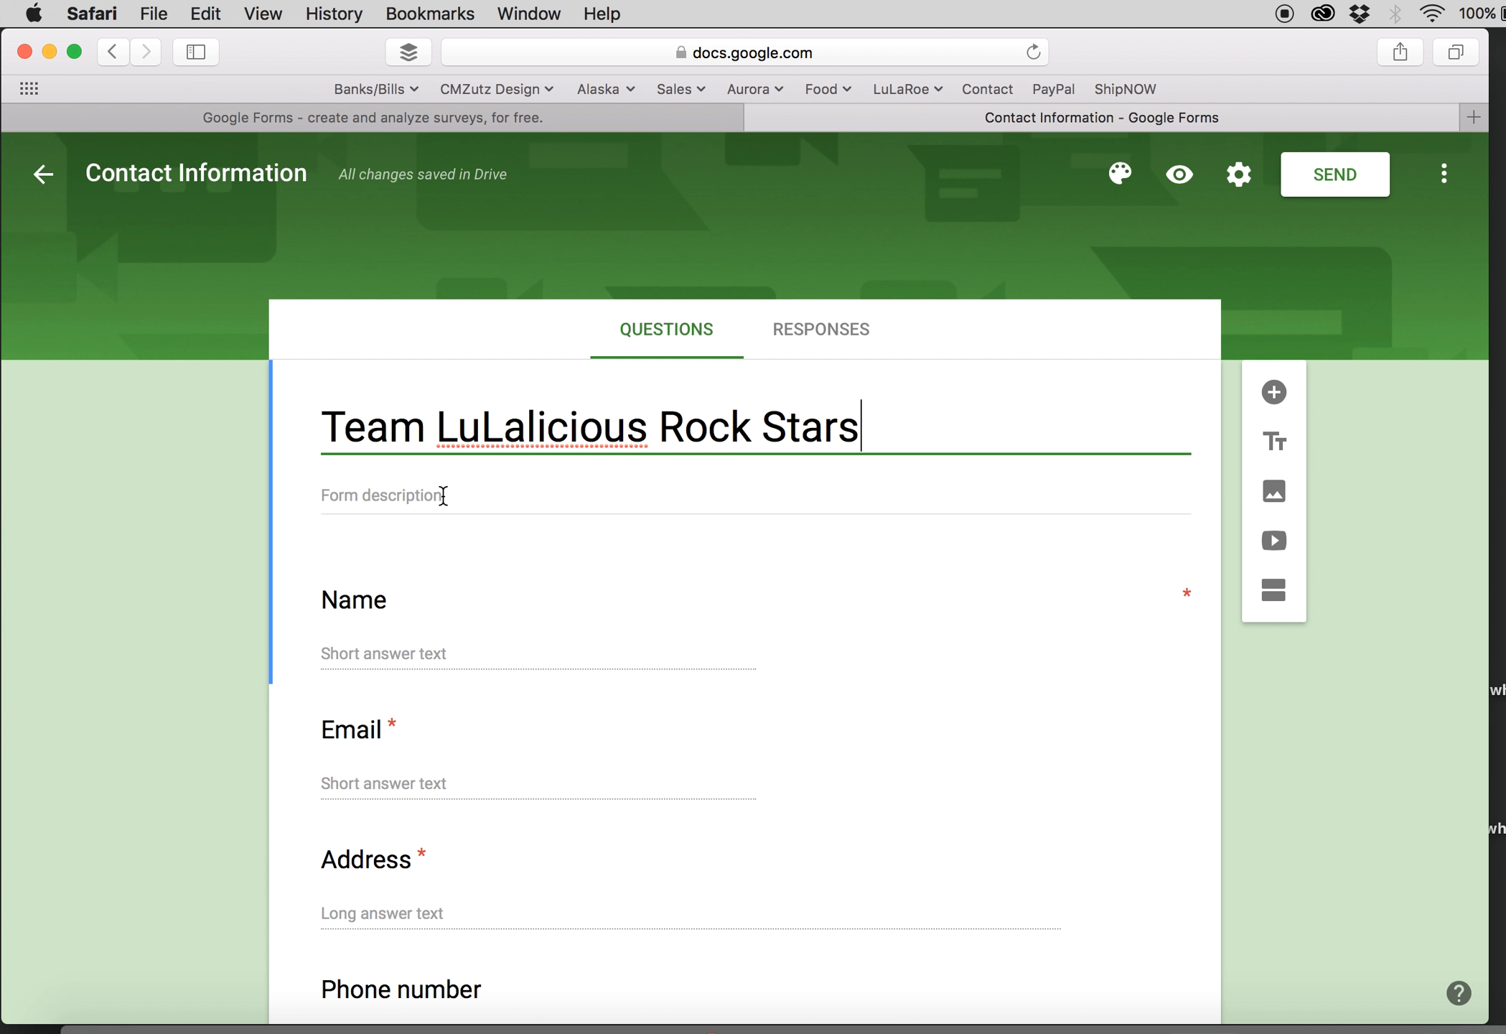
- Enter "Shipping/Contact information" as the form description
left_click(445, 496)
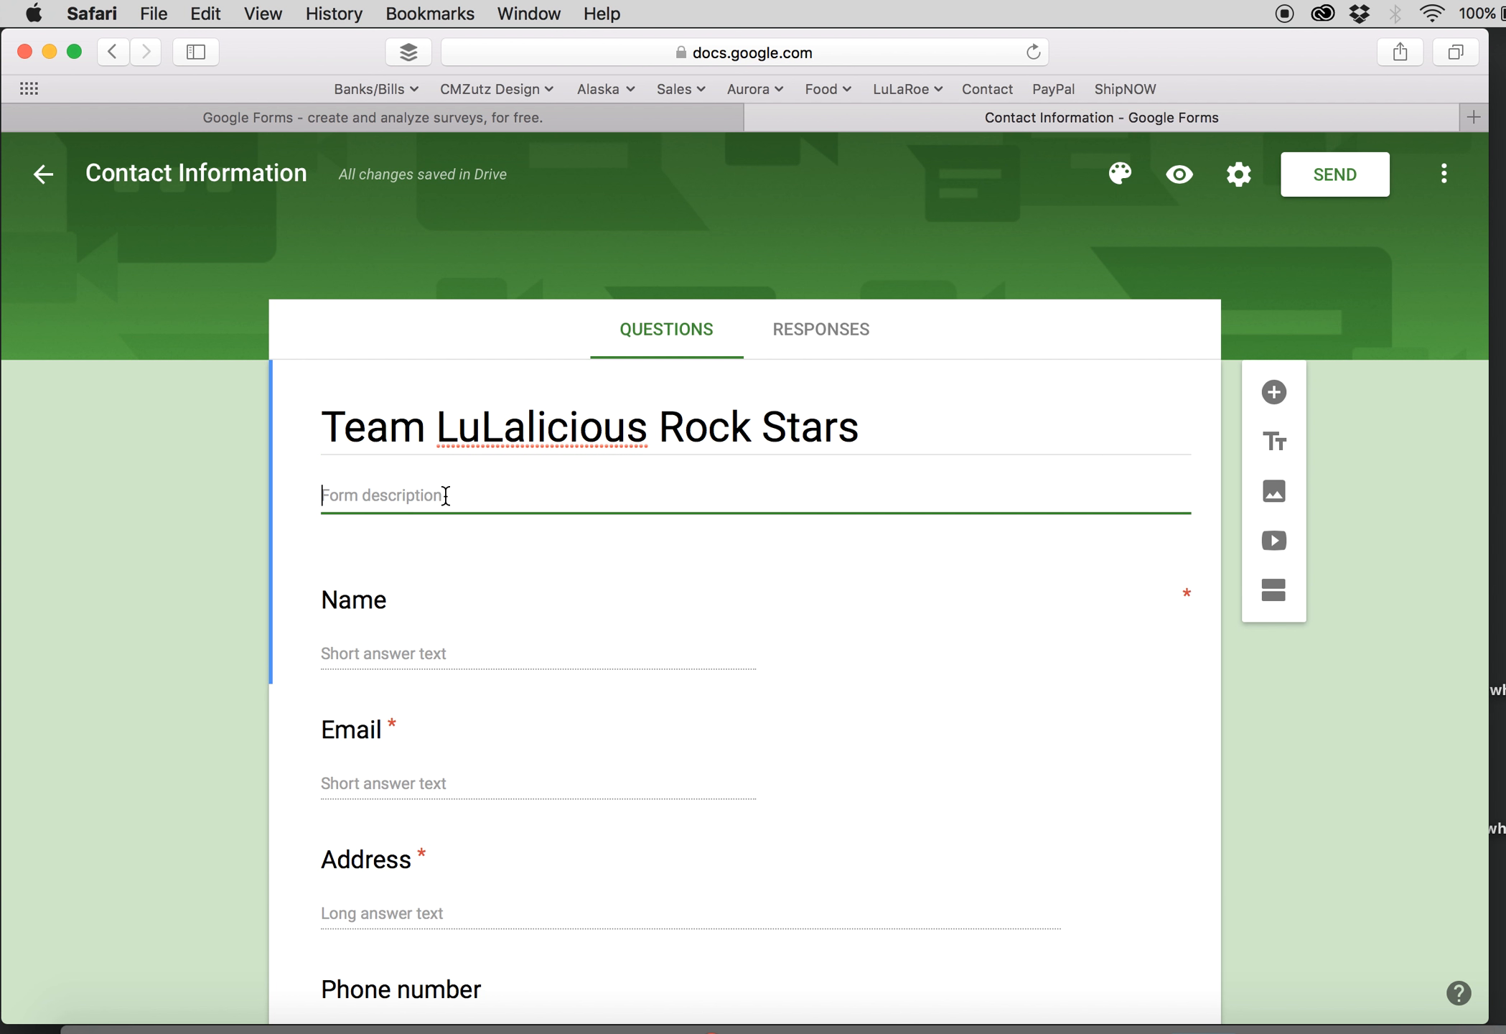
type("Shipping")
key("BackSpace")
type("/Contact information")
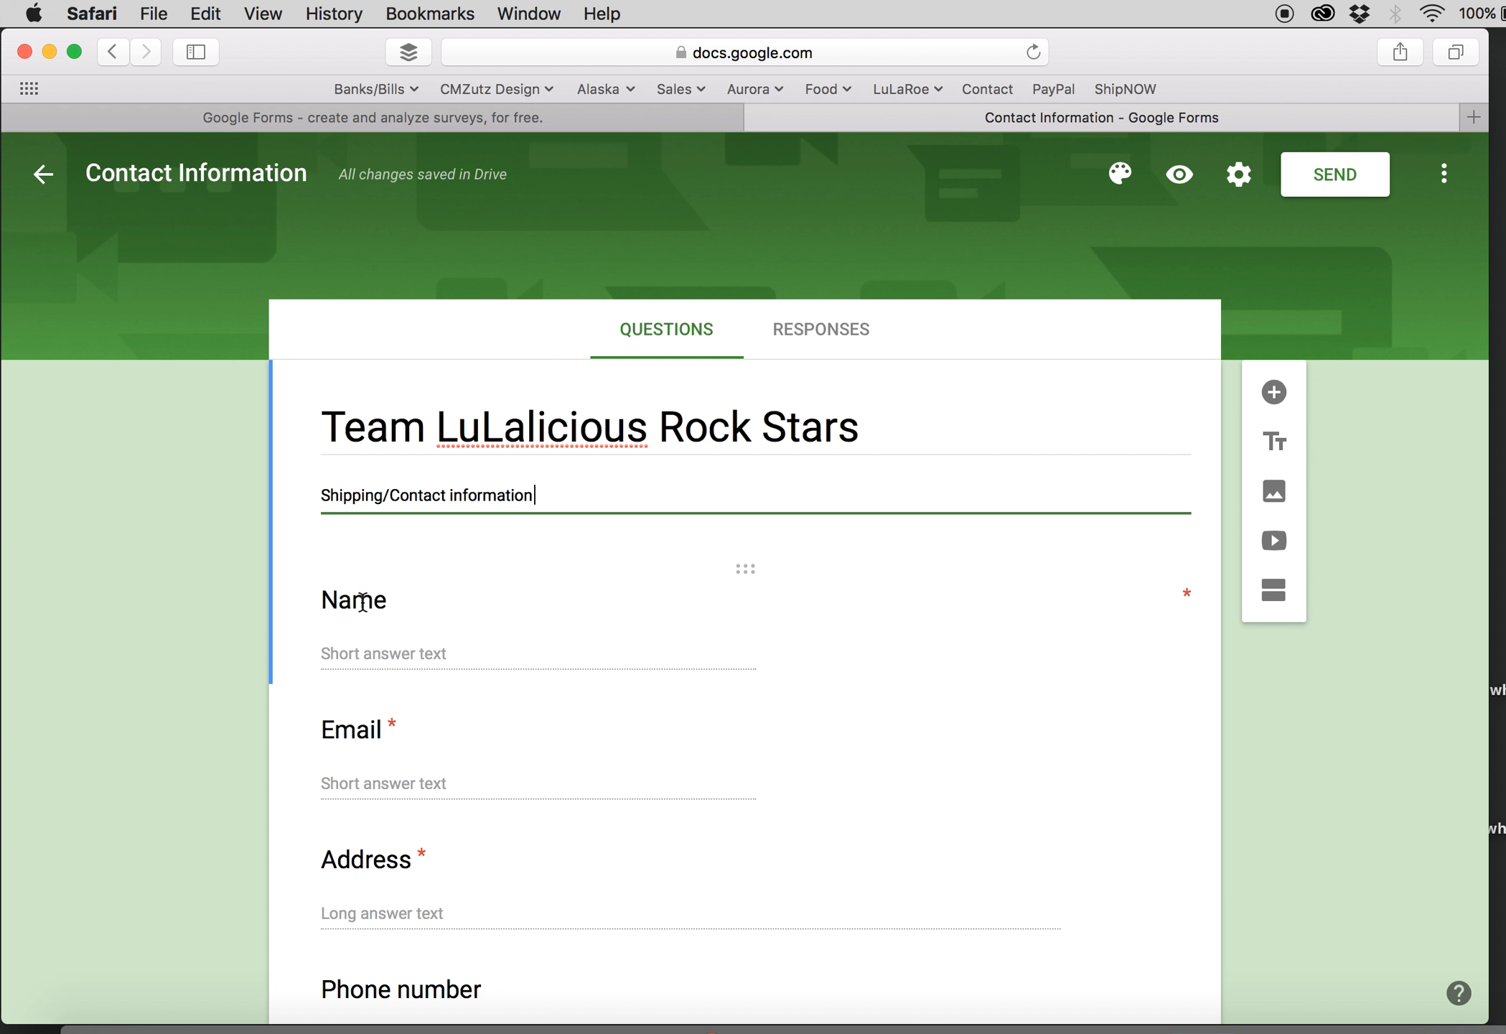
- Switch the Name question's Required setting off and back on, and open the Email question to view its settings
scroll(508, 686, "down", 3)
left_click(372, 419)
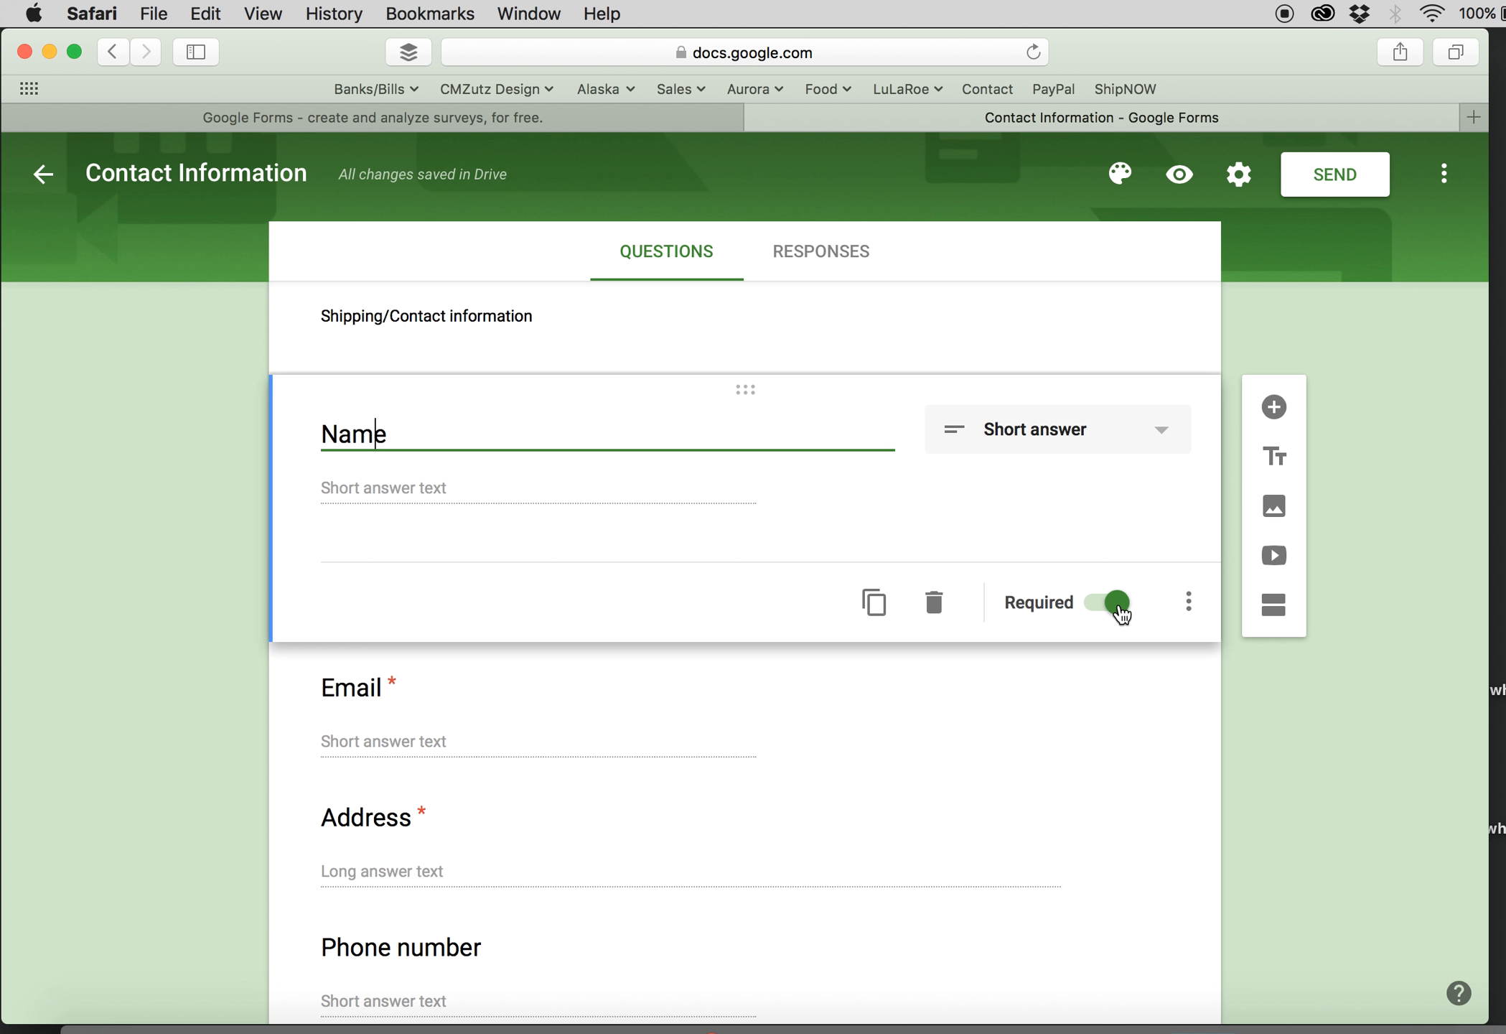
left_click(1120, 610)
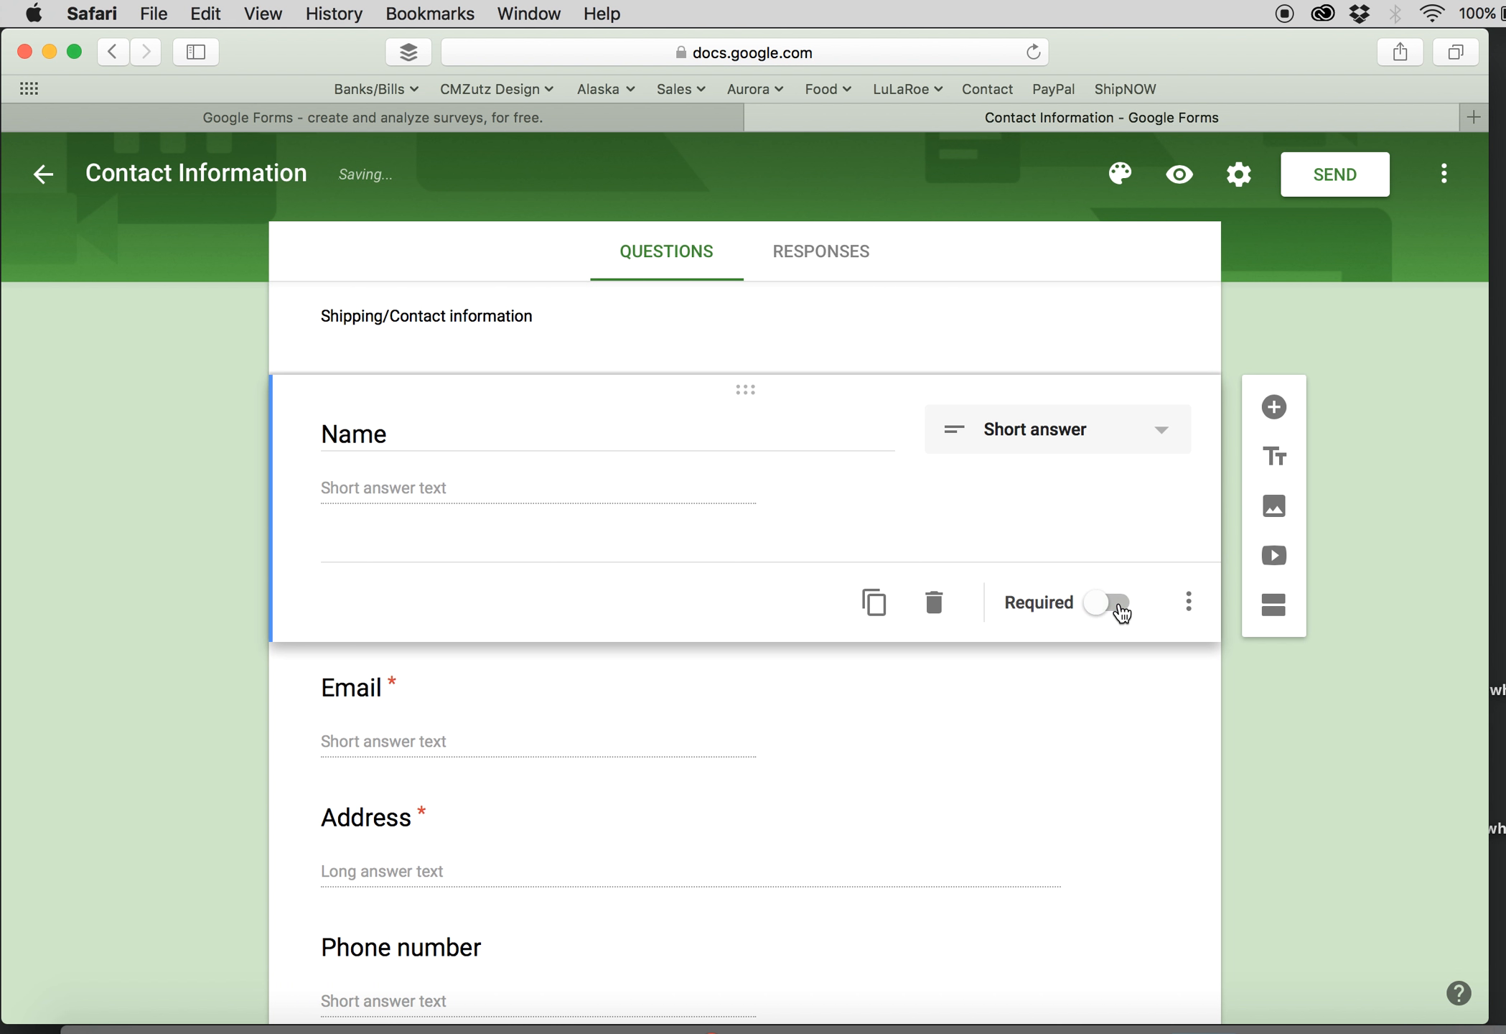
left_click(1107, 610)
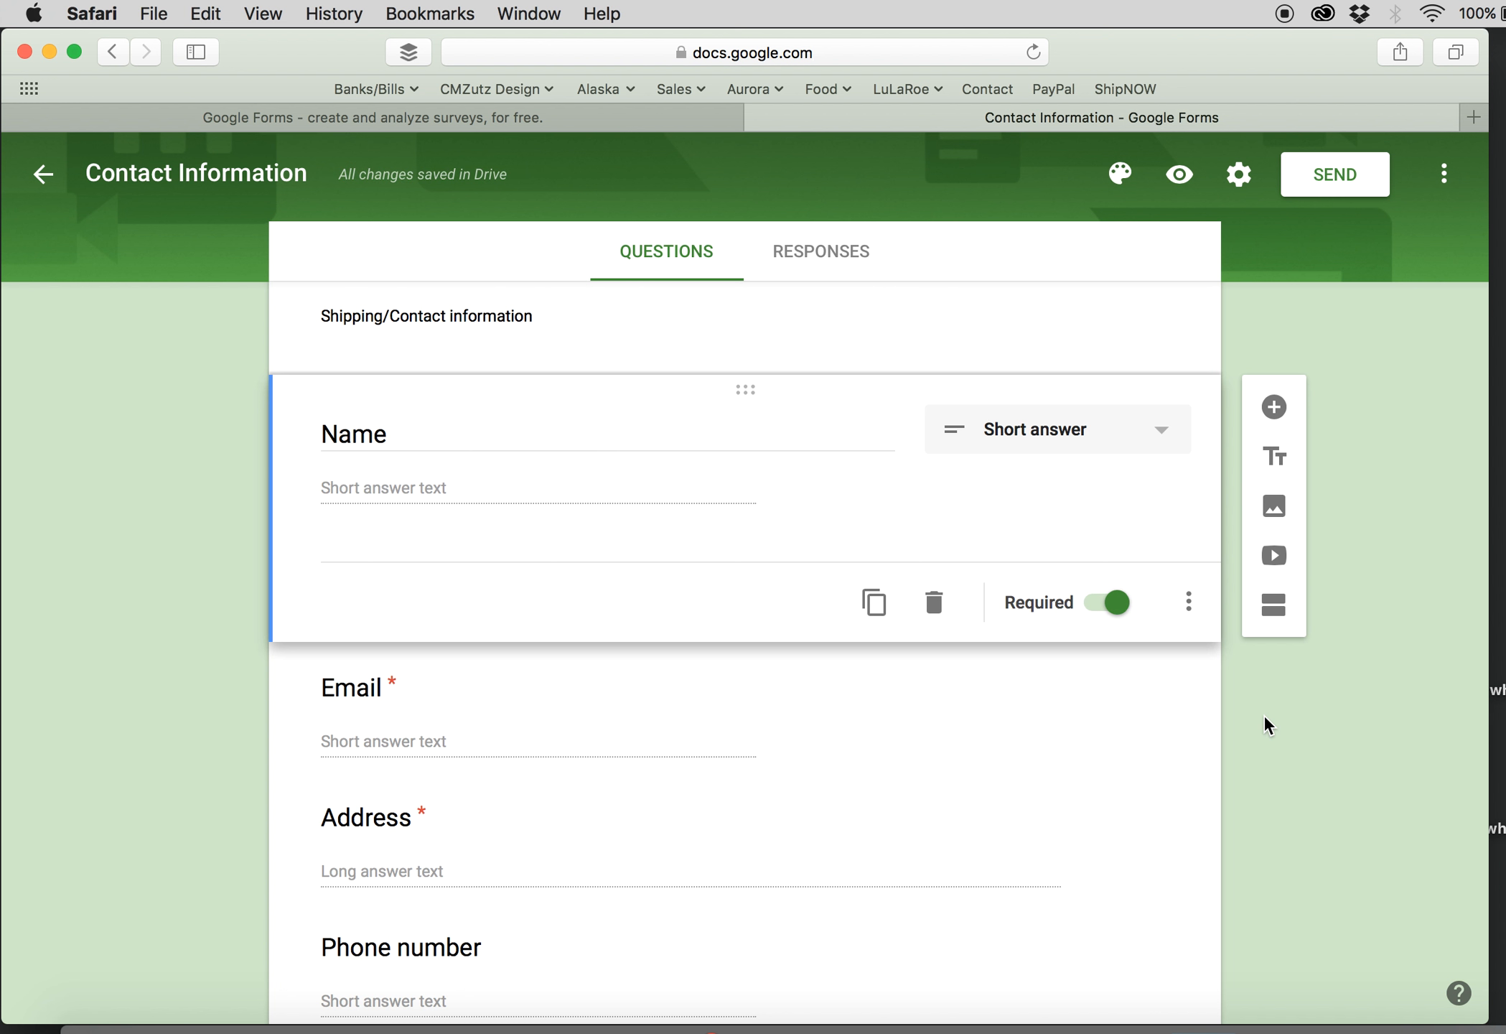
left_click(616, 705)
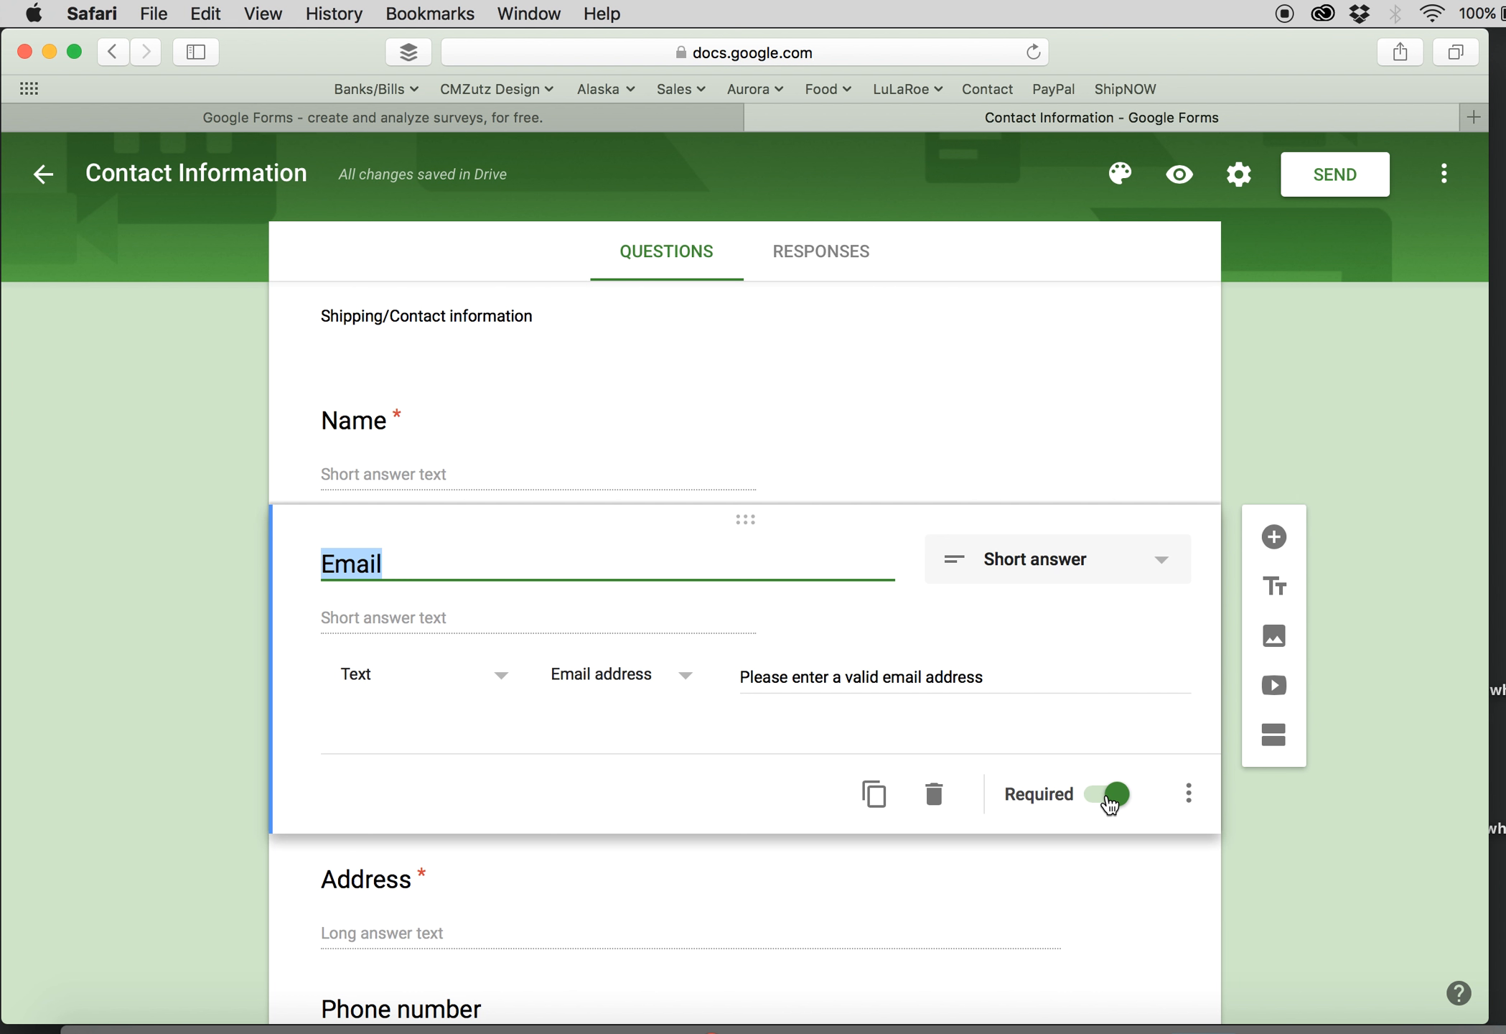
- Rename the Address question as "Street Address"
scroll(1278, 878, "down", 3)
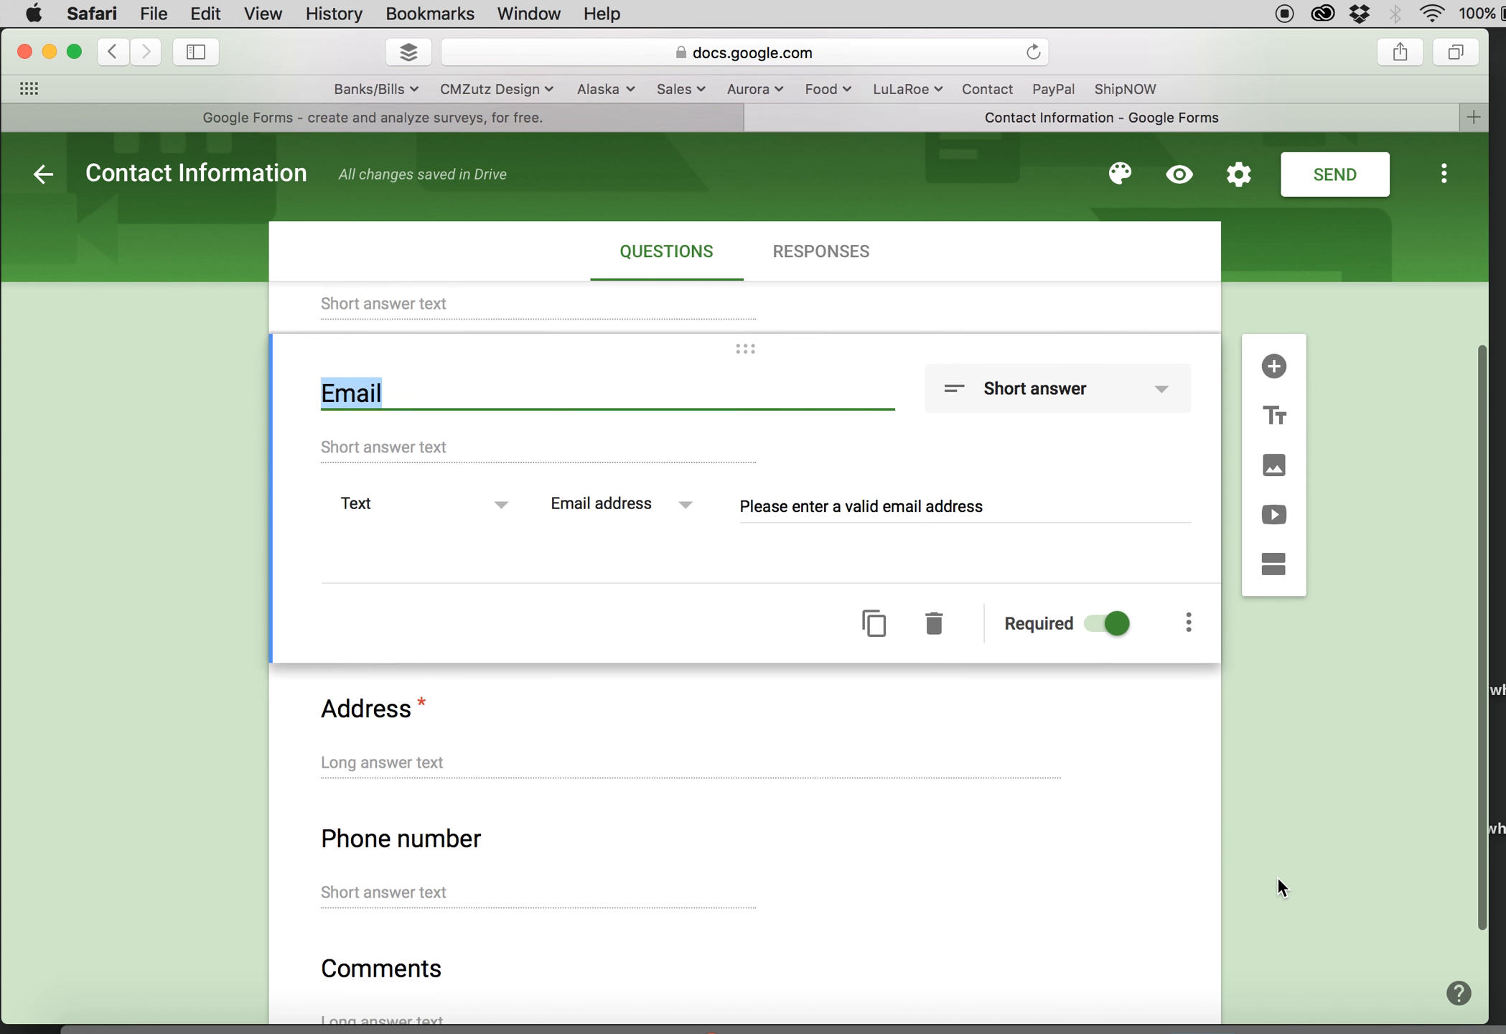
left_click(714, 641)
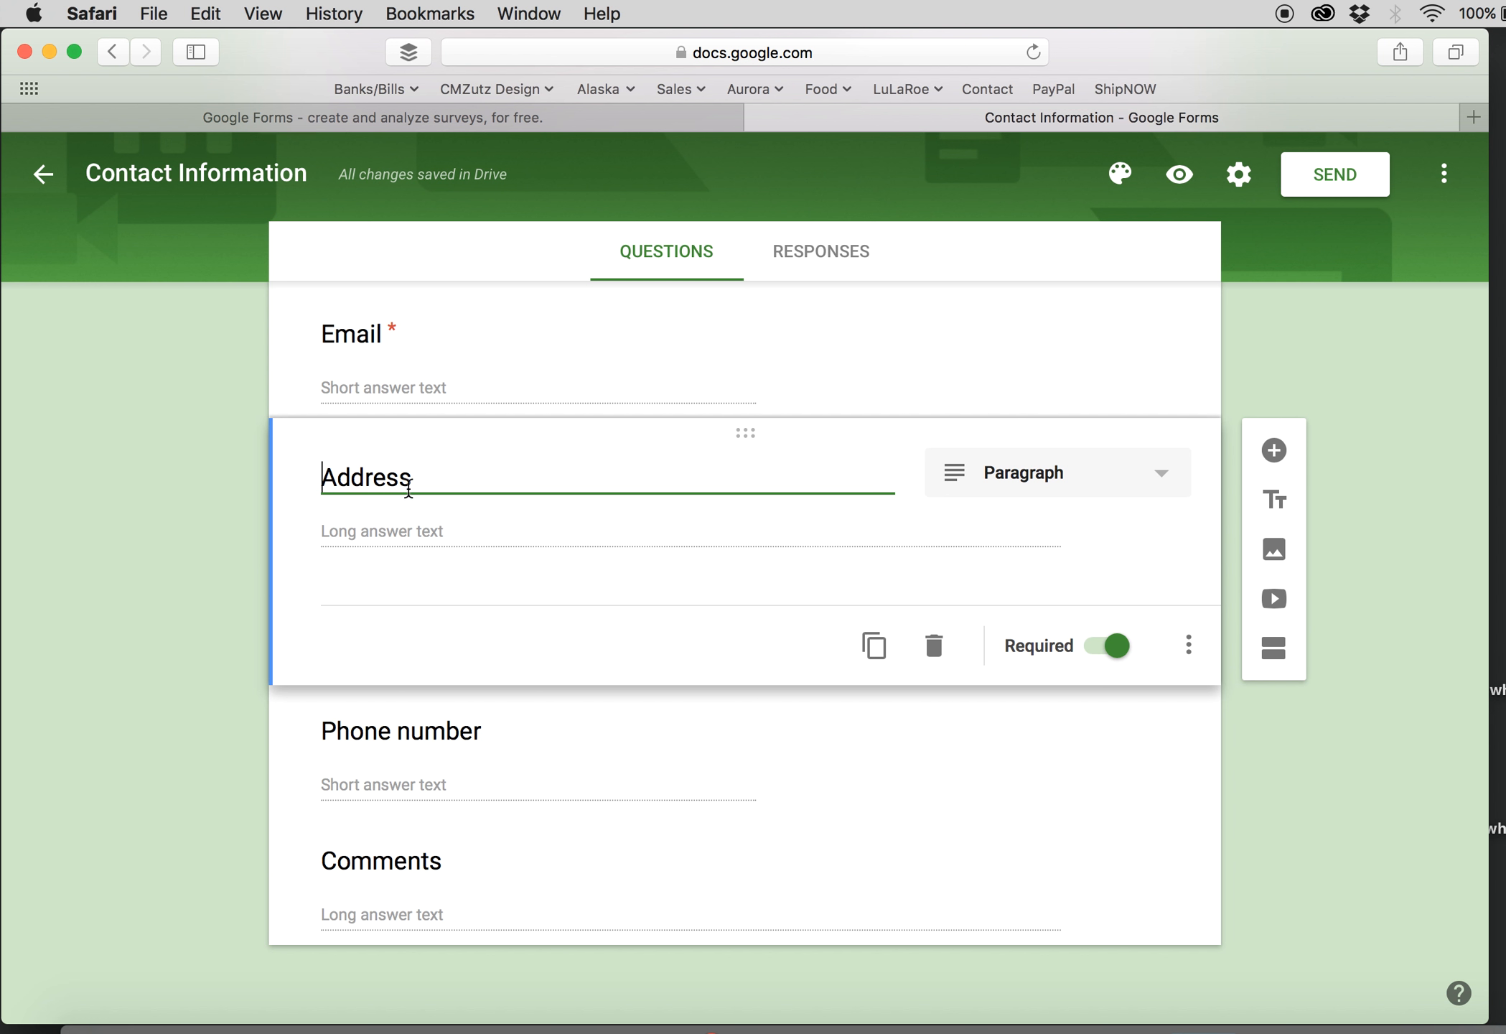
type("Street")
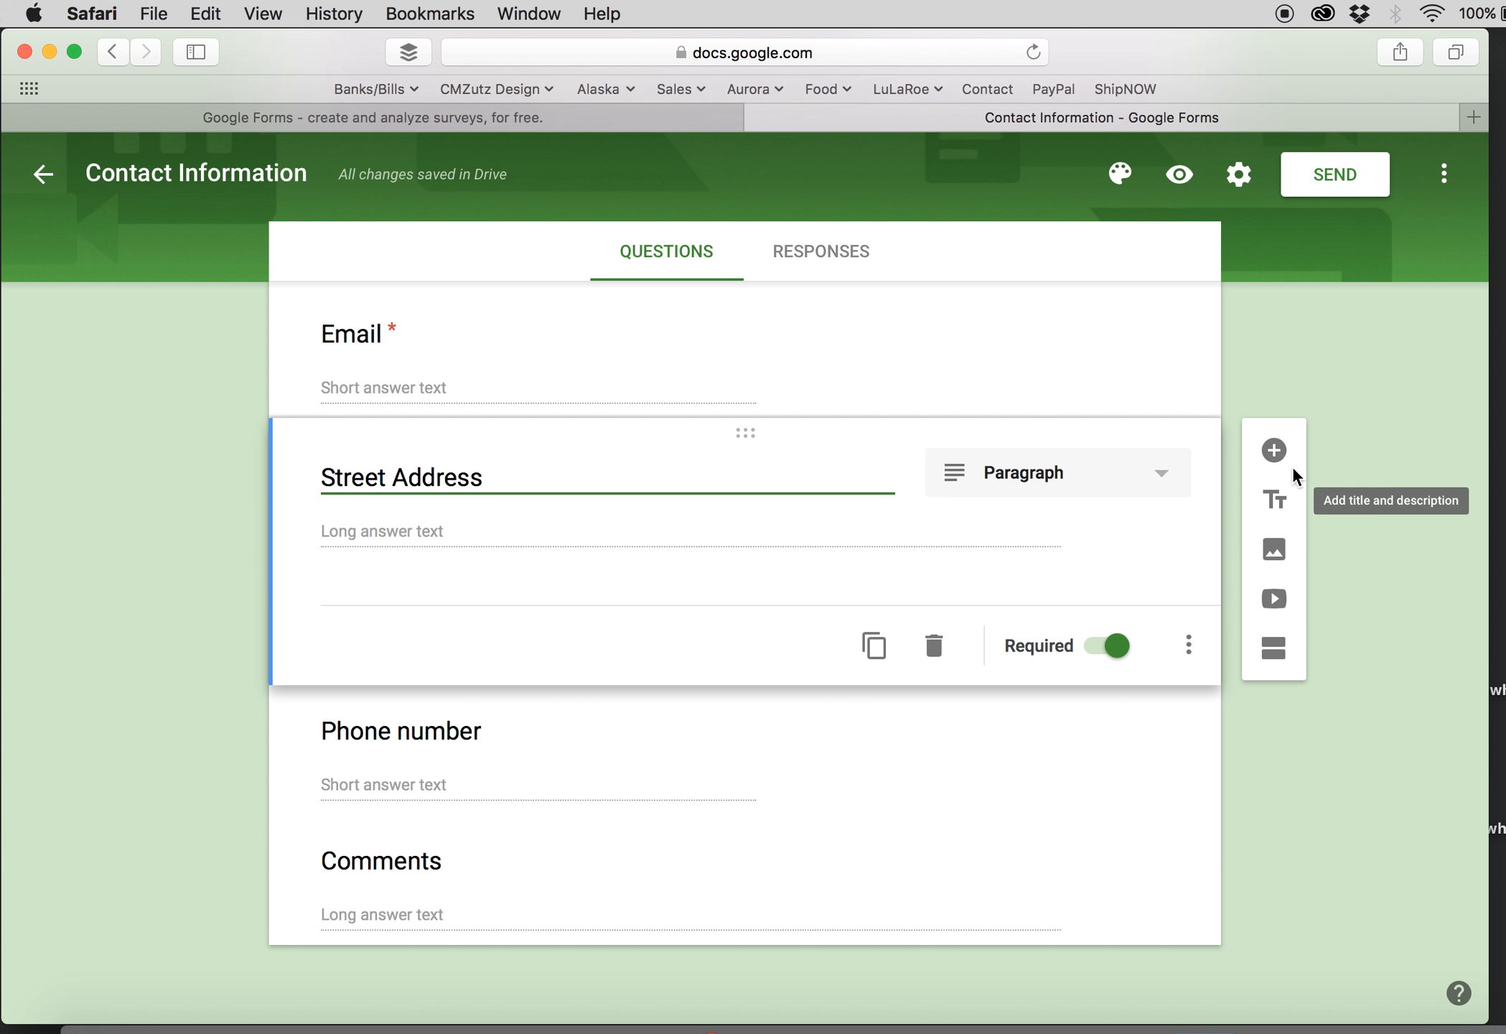
- Add a question below Street Address titled "City, State, and Zipcode"
left_click(1273, 451)
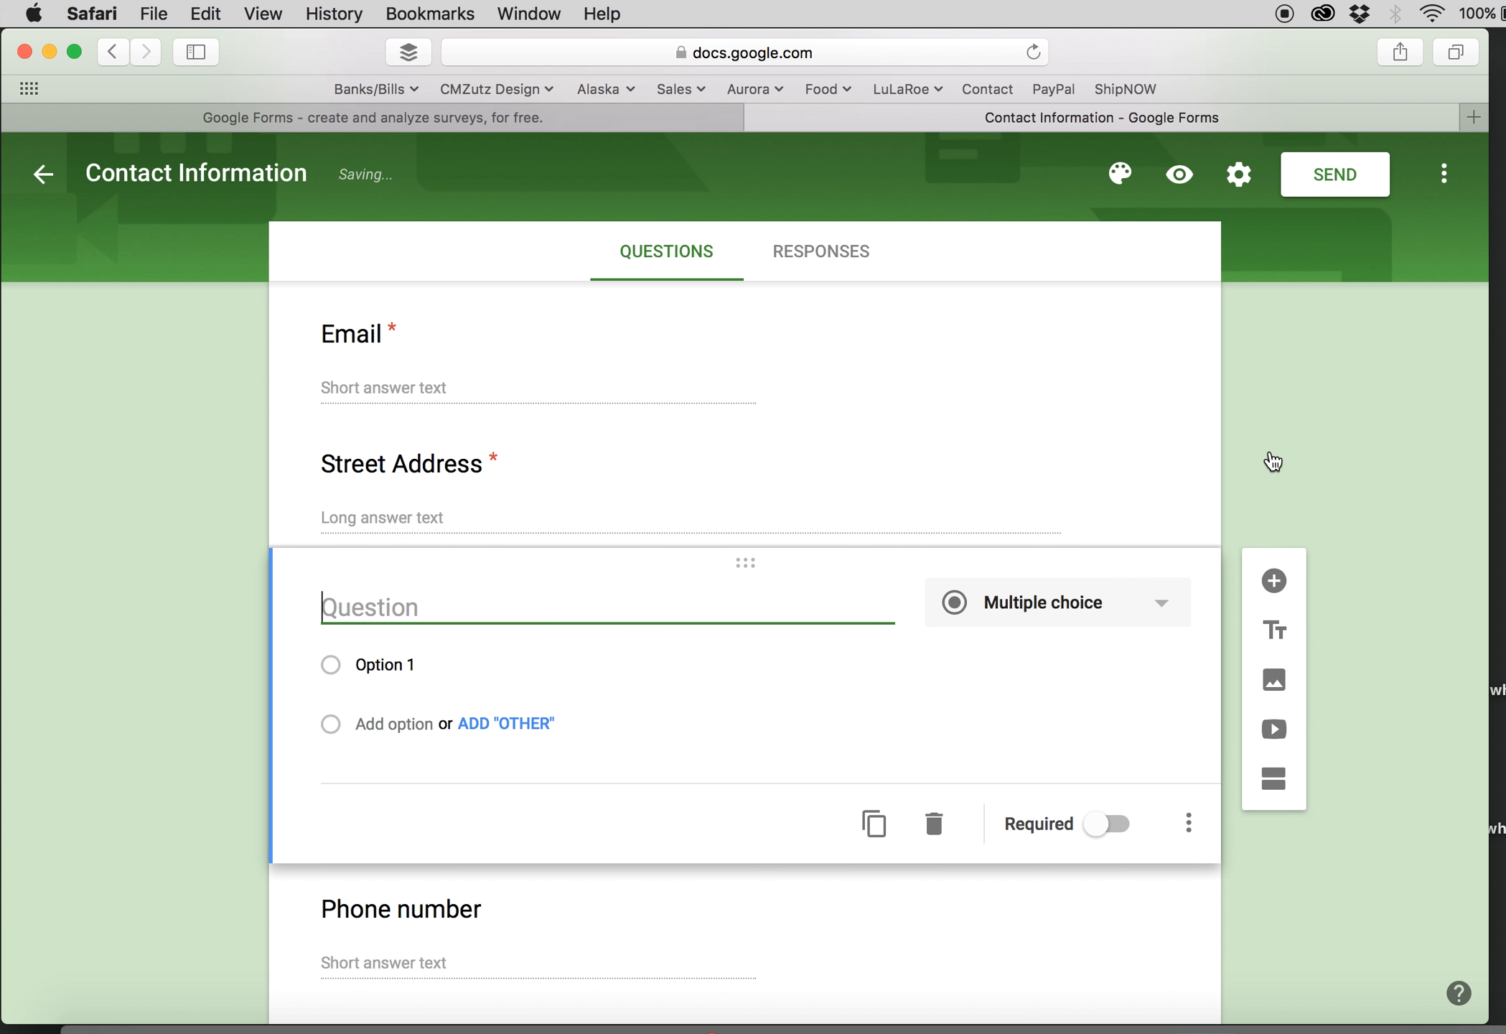
type("C")
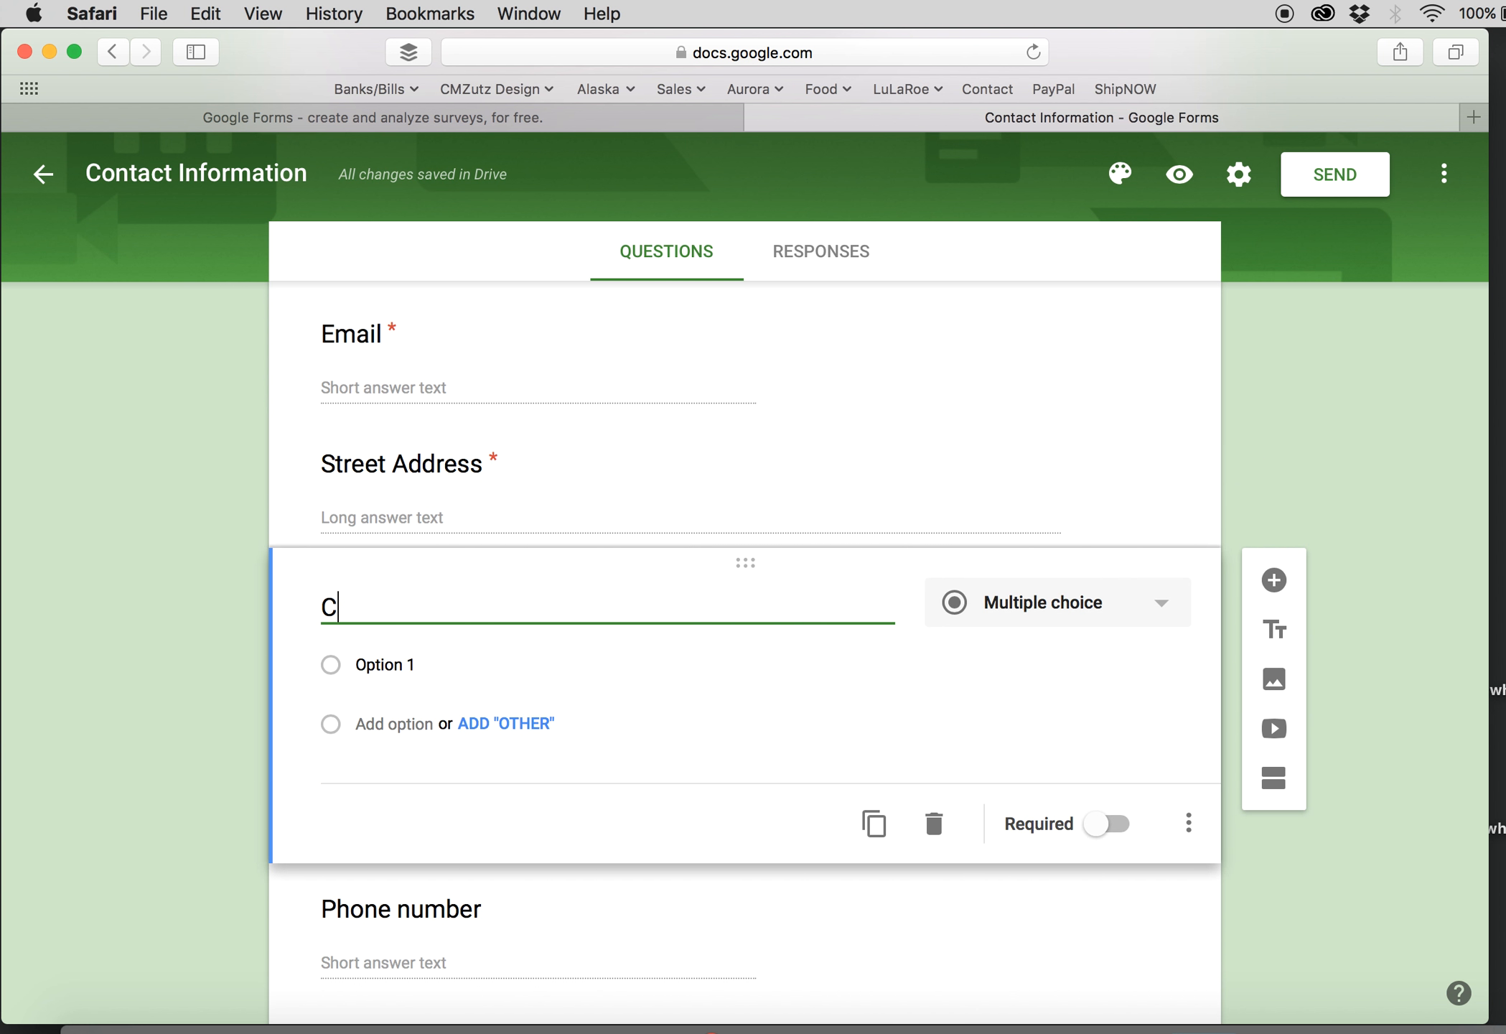
type("ity, State")
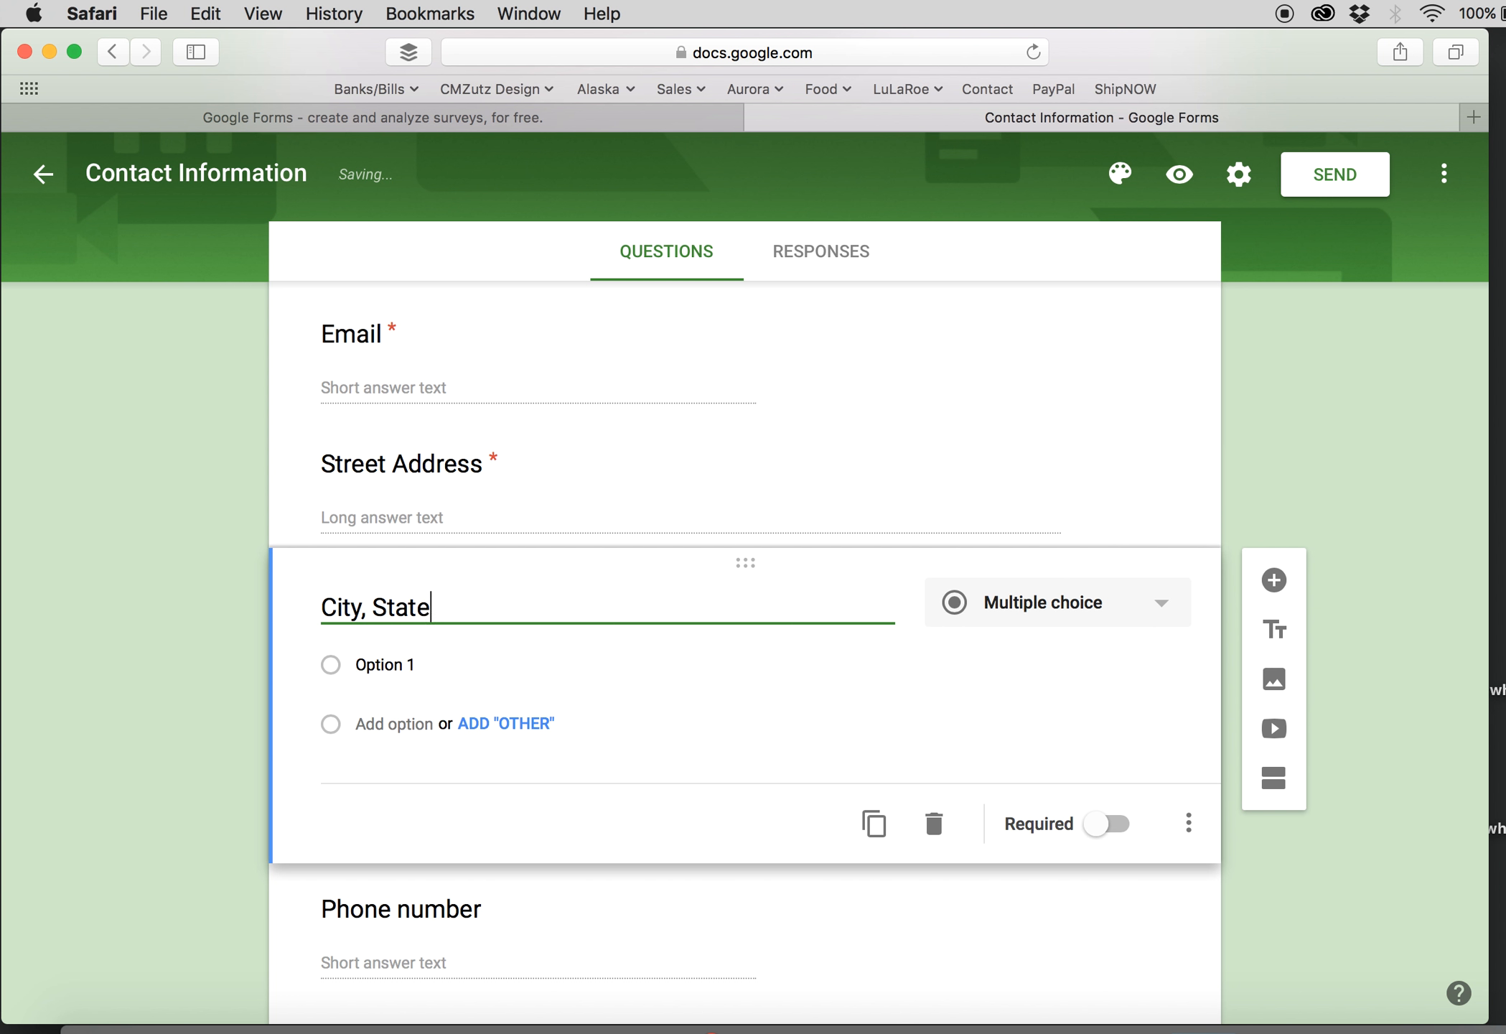
type(", and Zipcode")
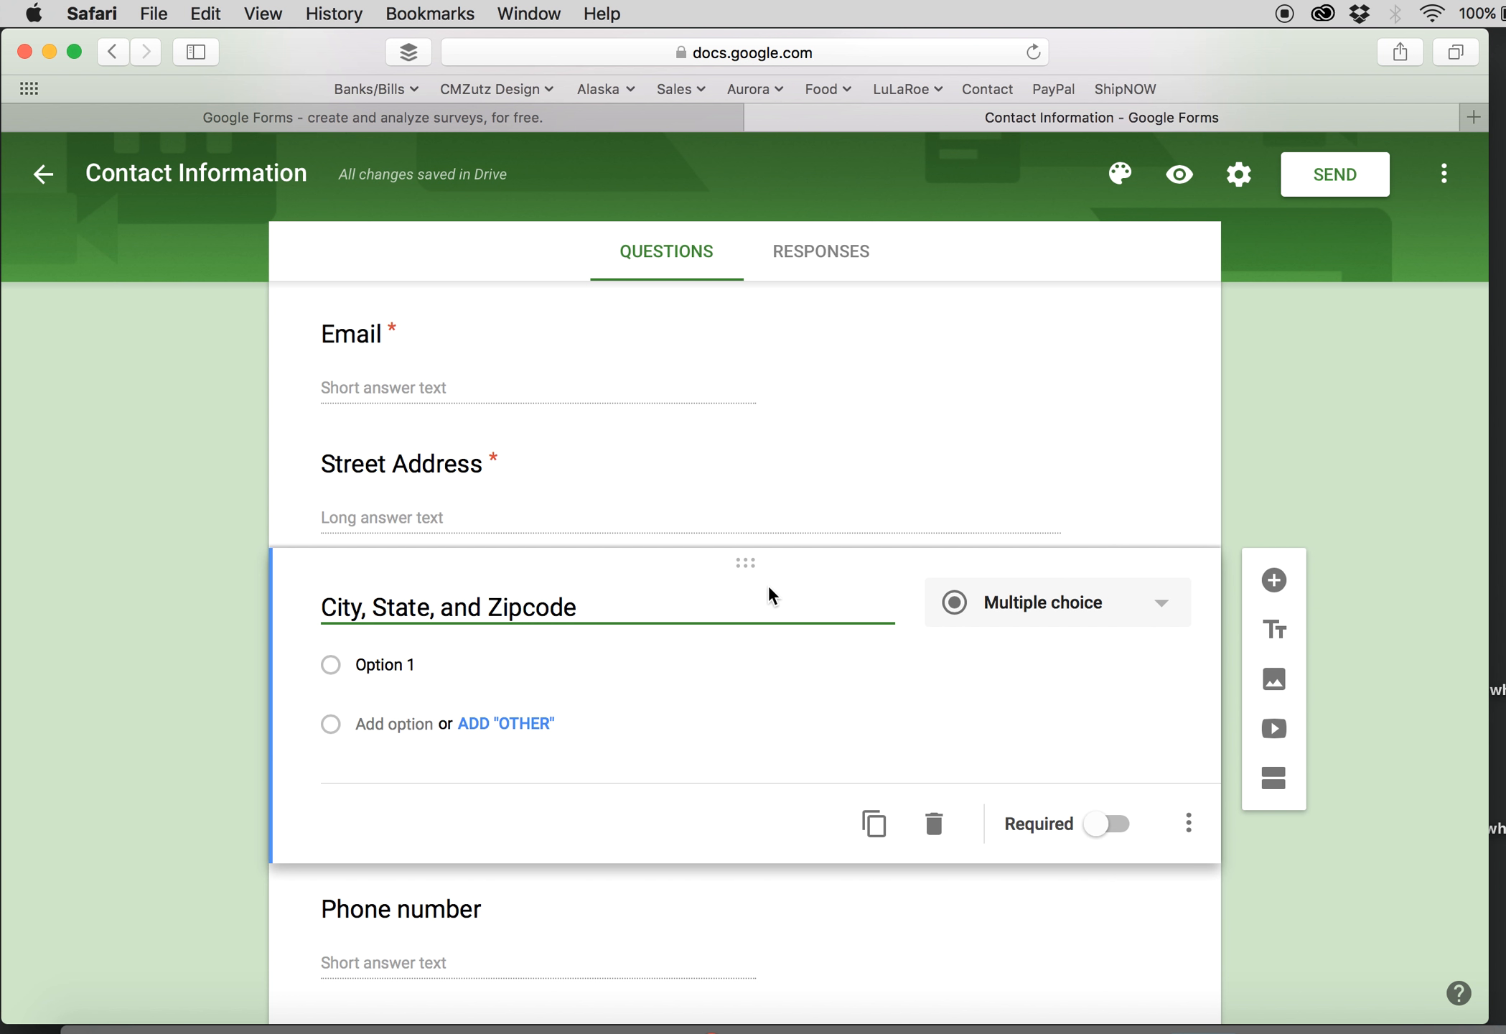
- Make the City, State, and Zipcode question required and set its type to Short answer
left_click(1101, 843)
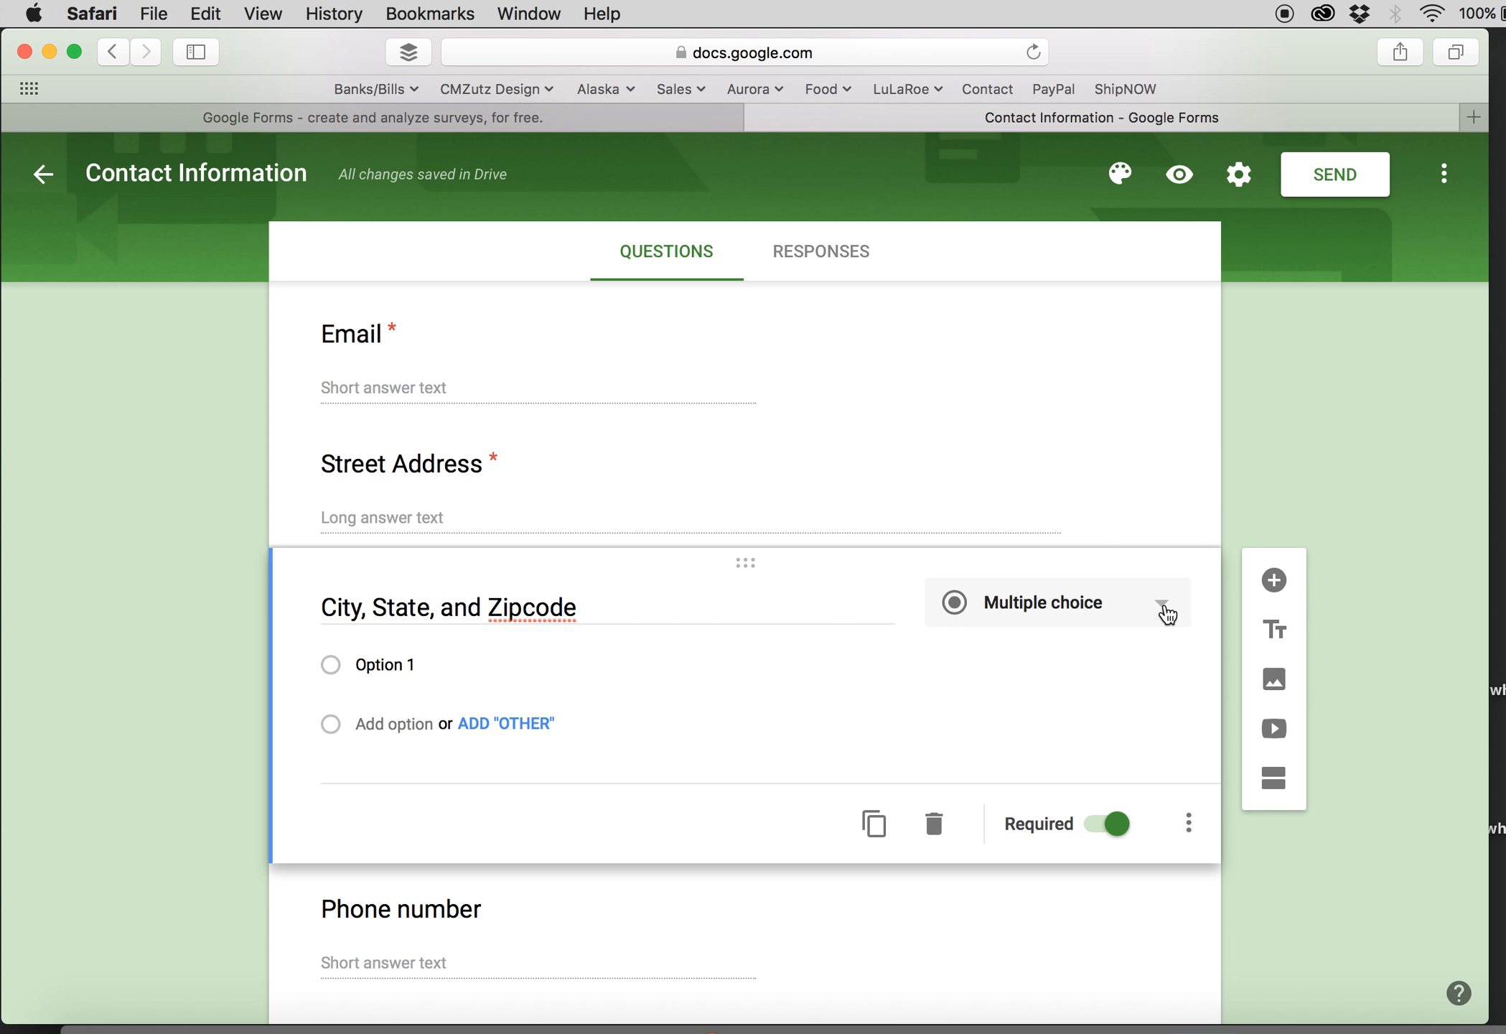
left_click(1164, 610)
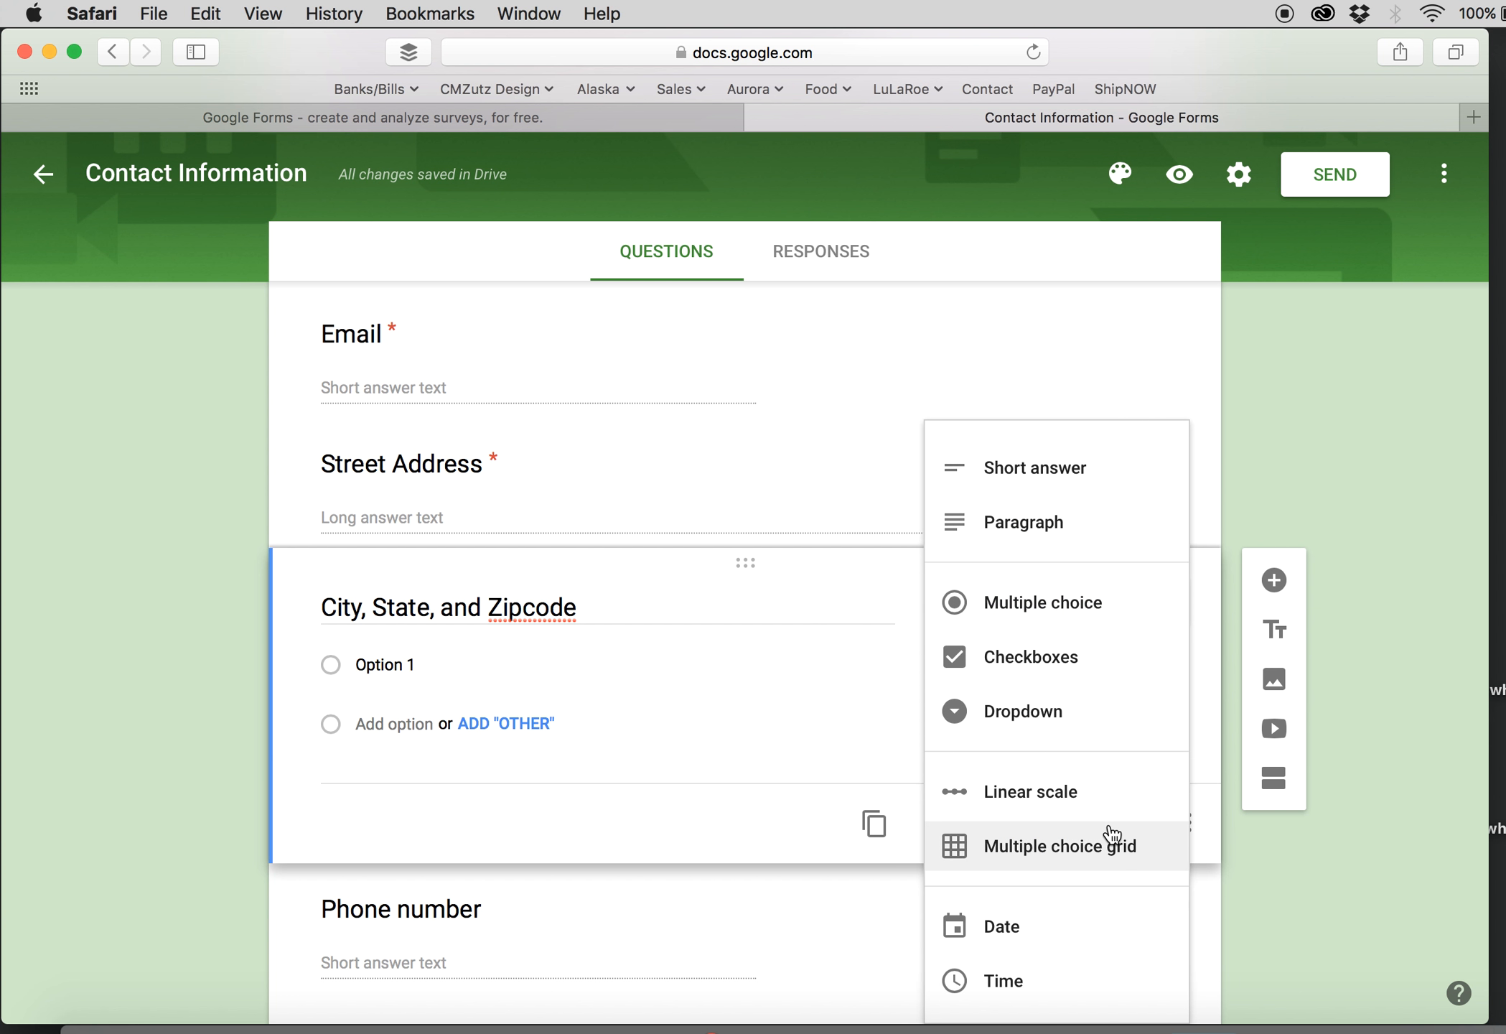
scroll(1089, 952, "down", 1)
scroll(1087, 952, "up", 1)
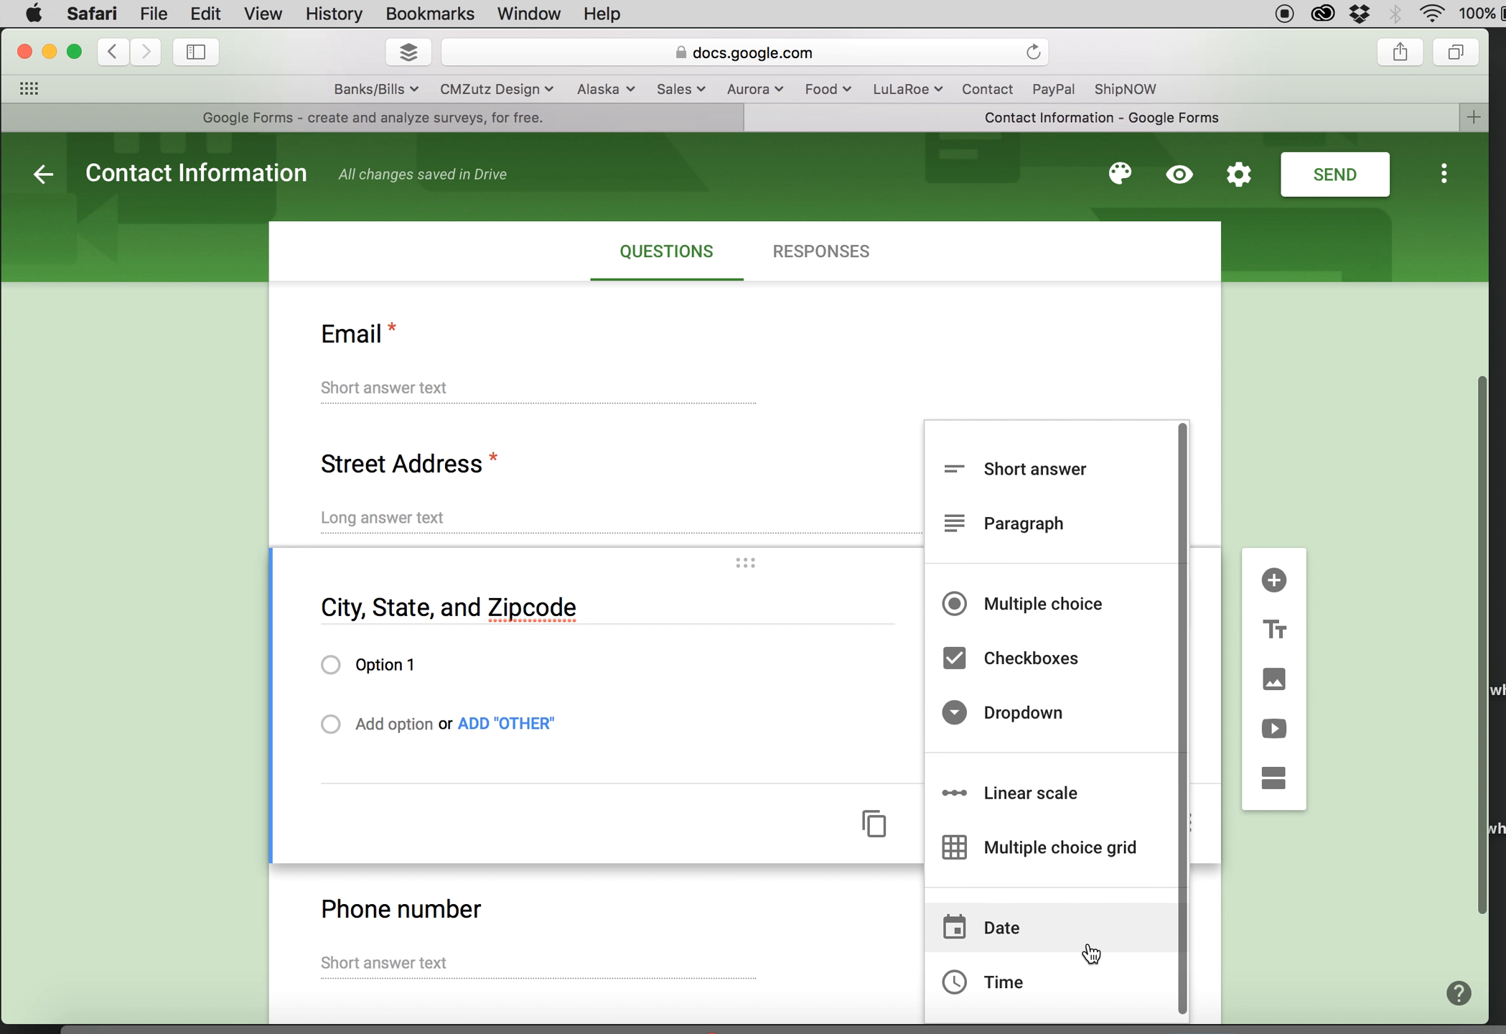
left_click(1081, 477)
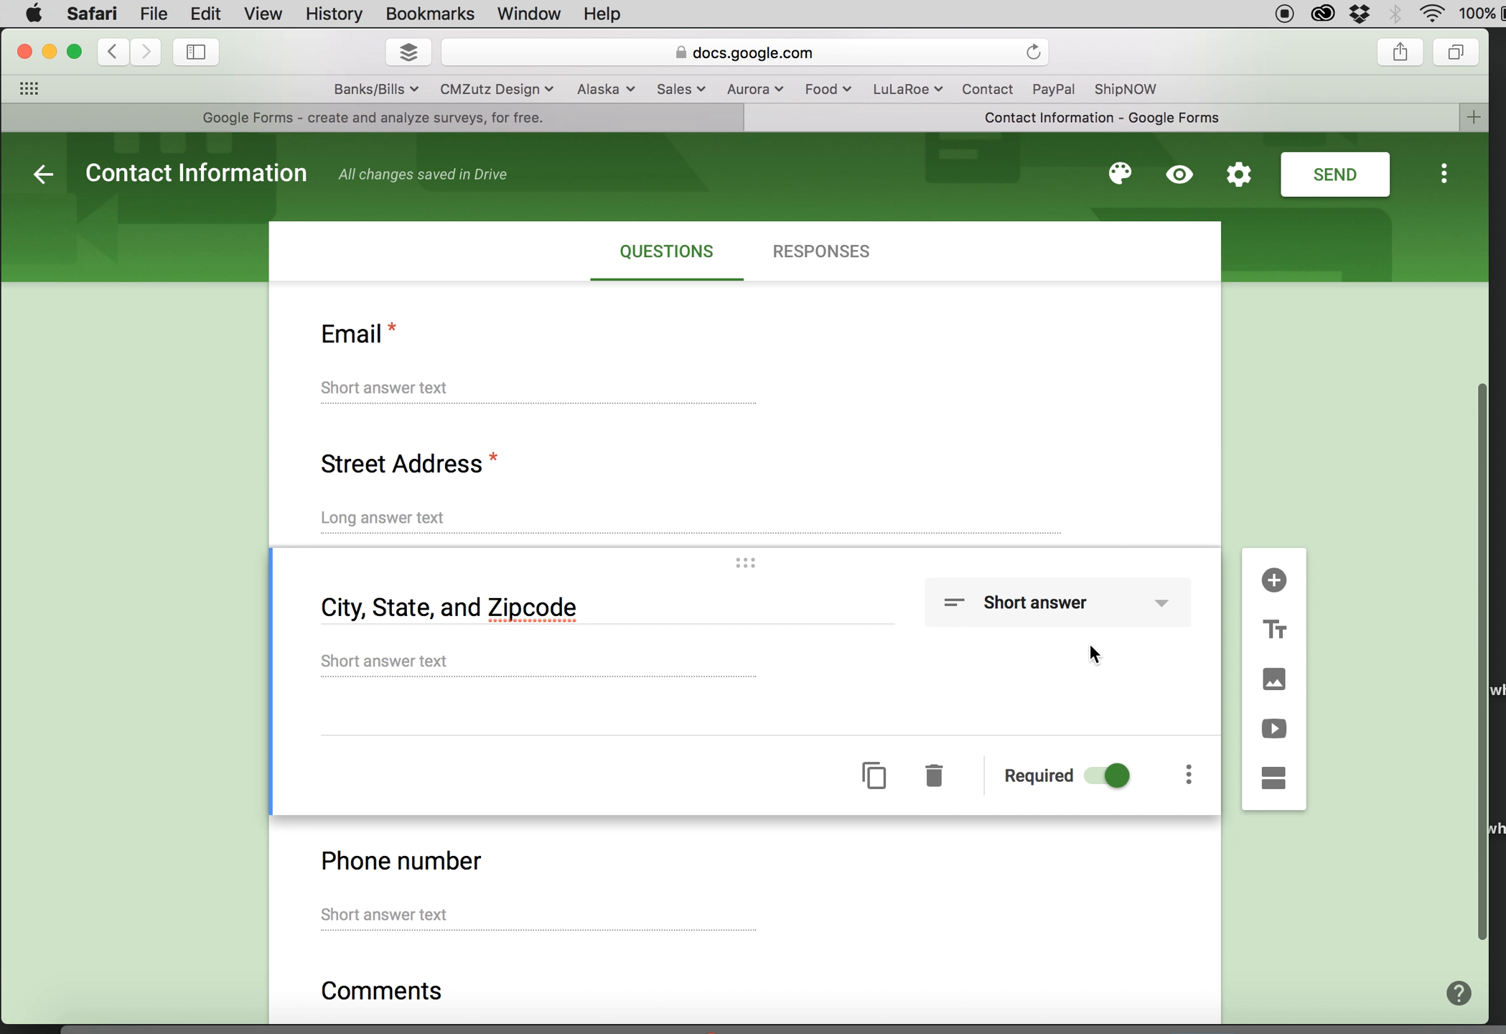
- Review the settings of the Phone number and Comments questions
left_click(438, 865)
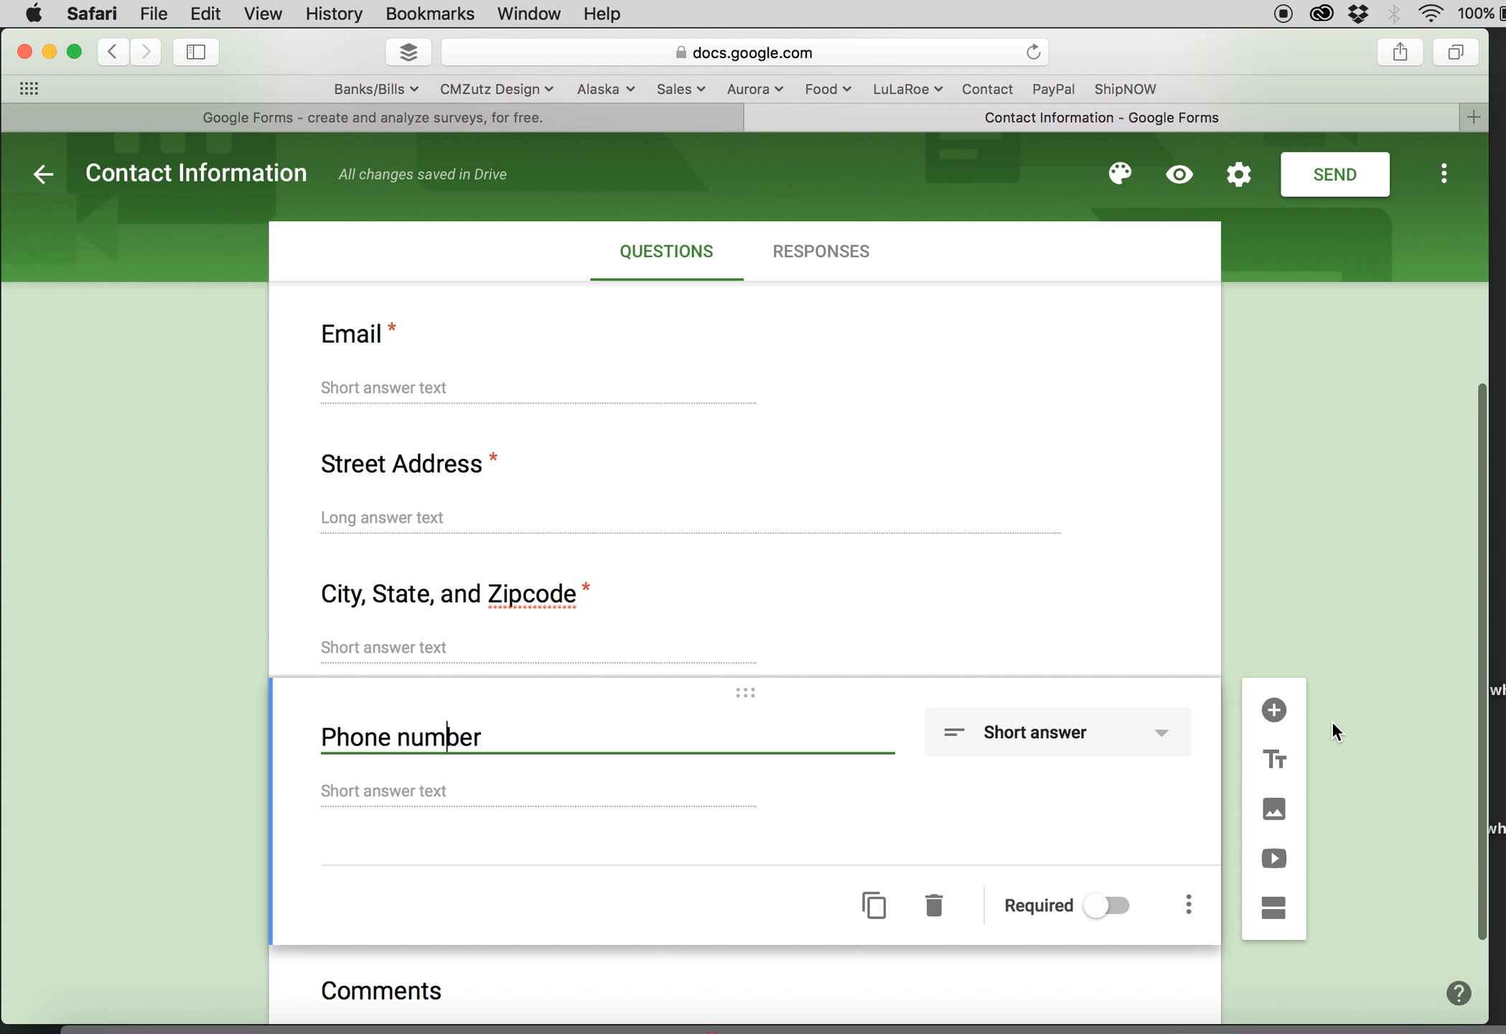
scroll(1335, 731, "down", 3)
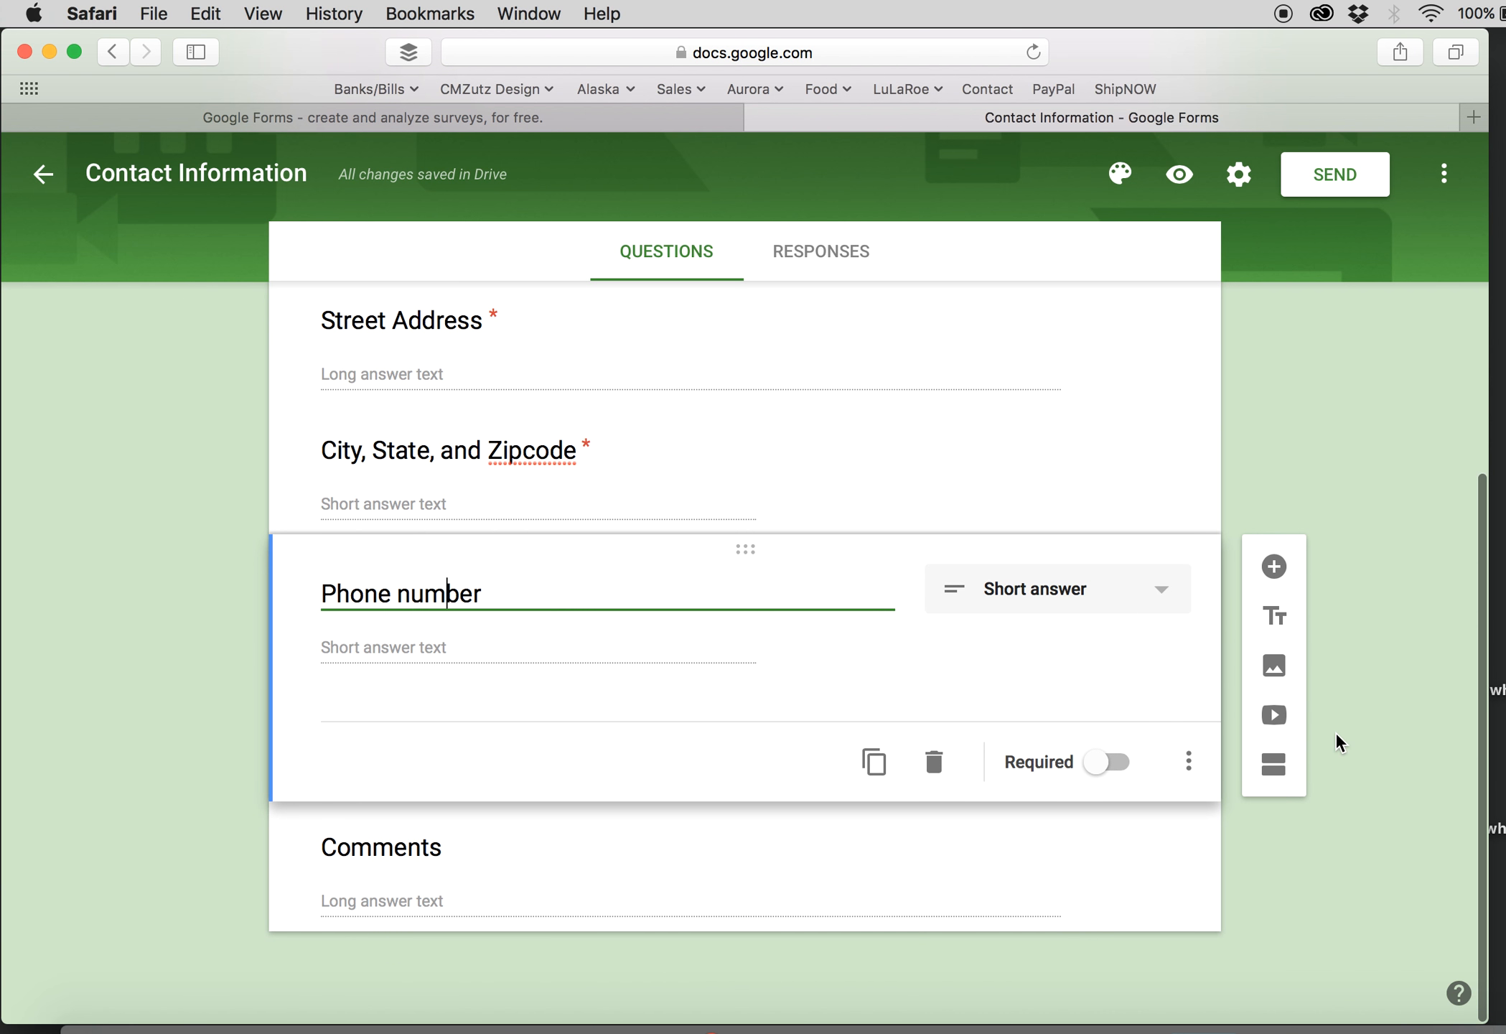
left_click(917, 885)
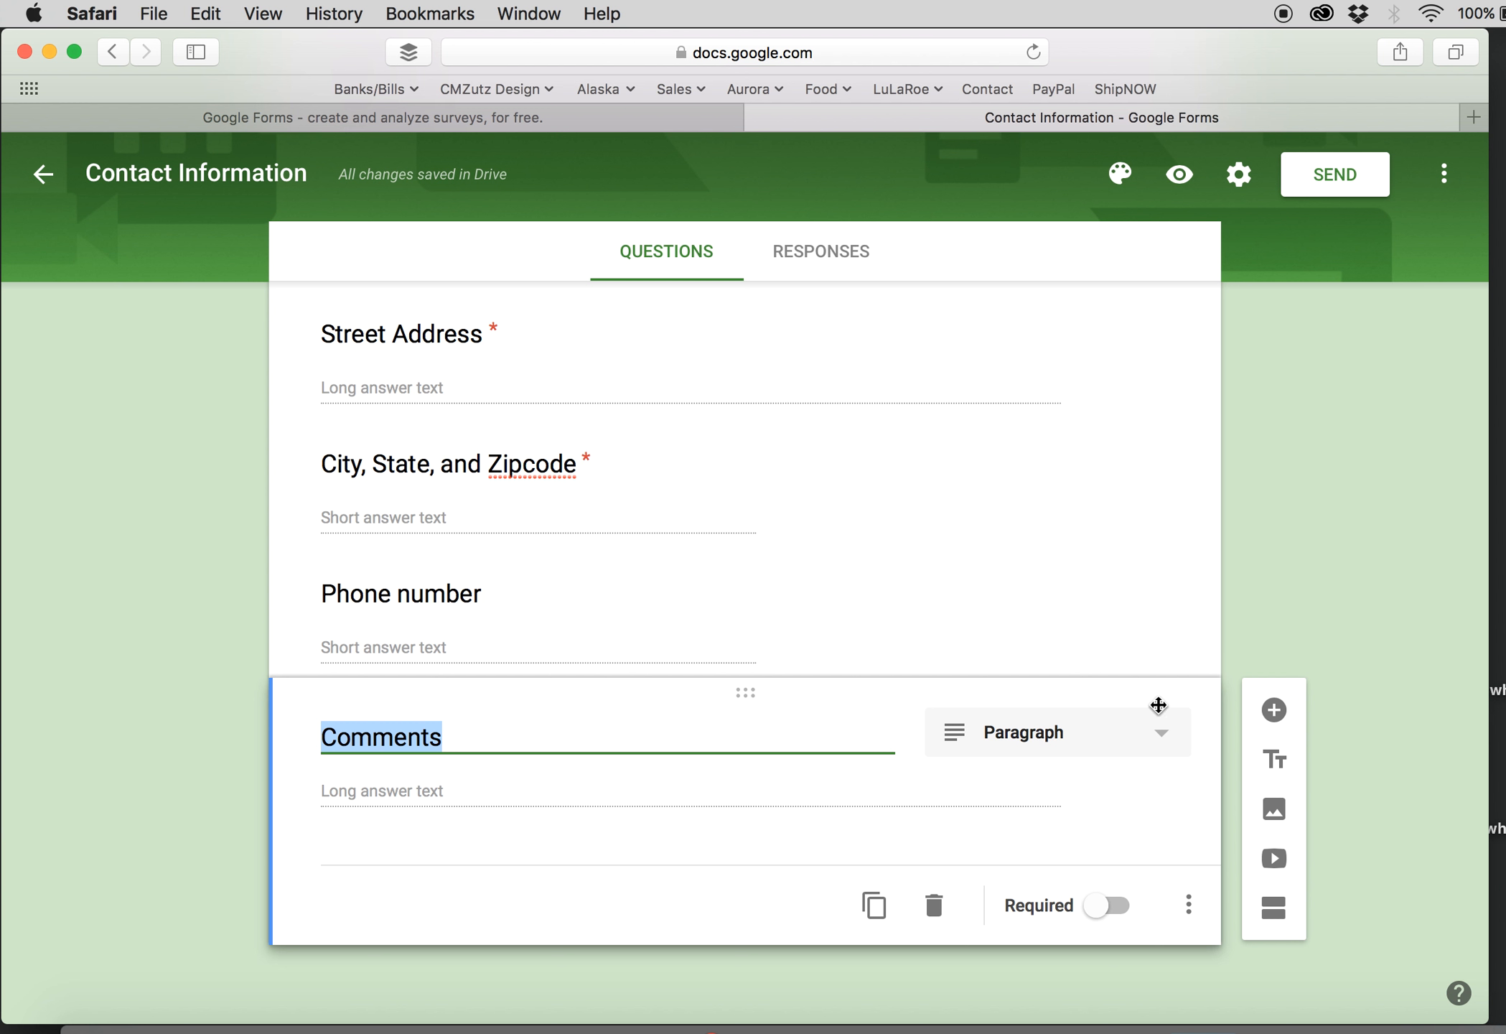
- Set the form's theme colour to the bluish purple swatch
scroll(1069, 537, "up", 7)
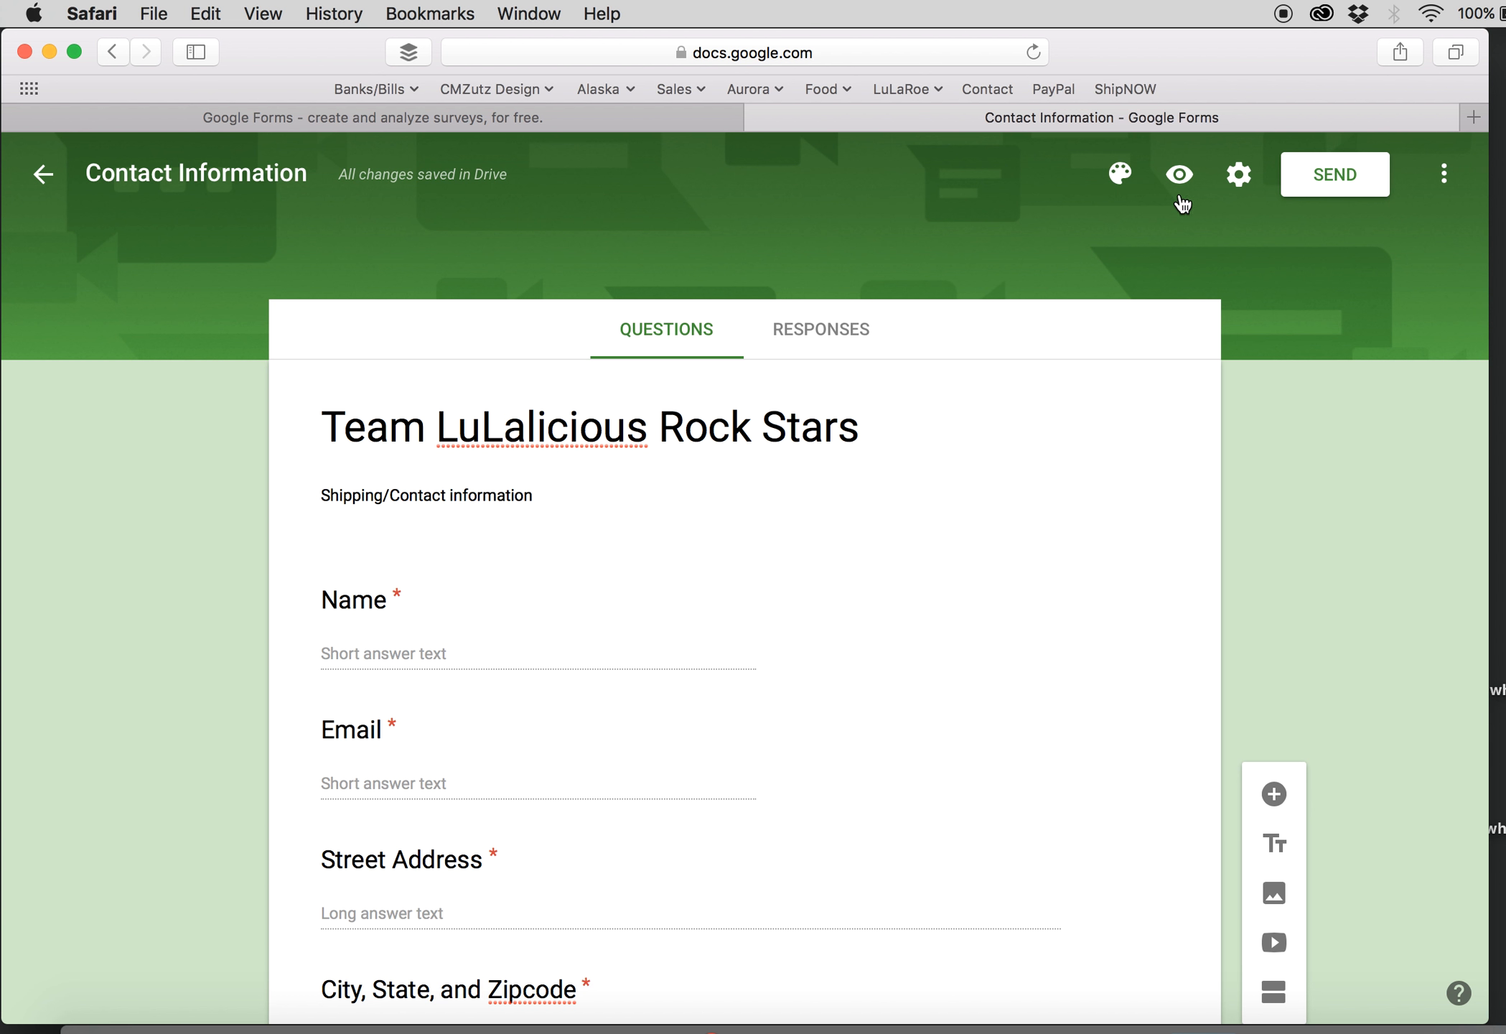
left_click(1120, 175)
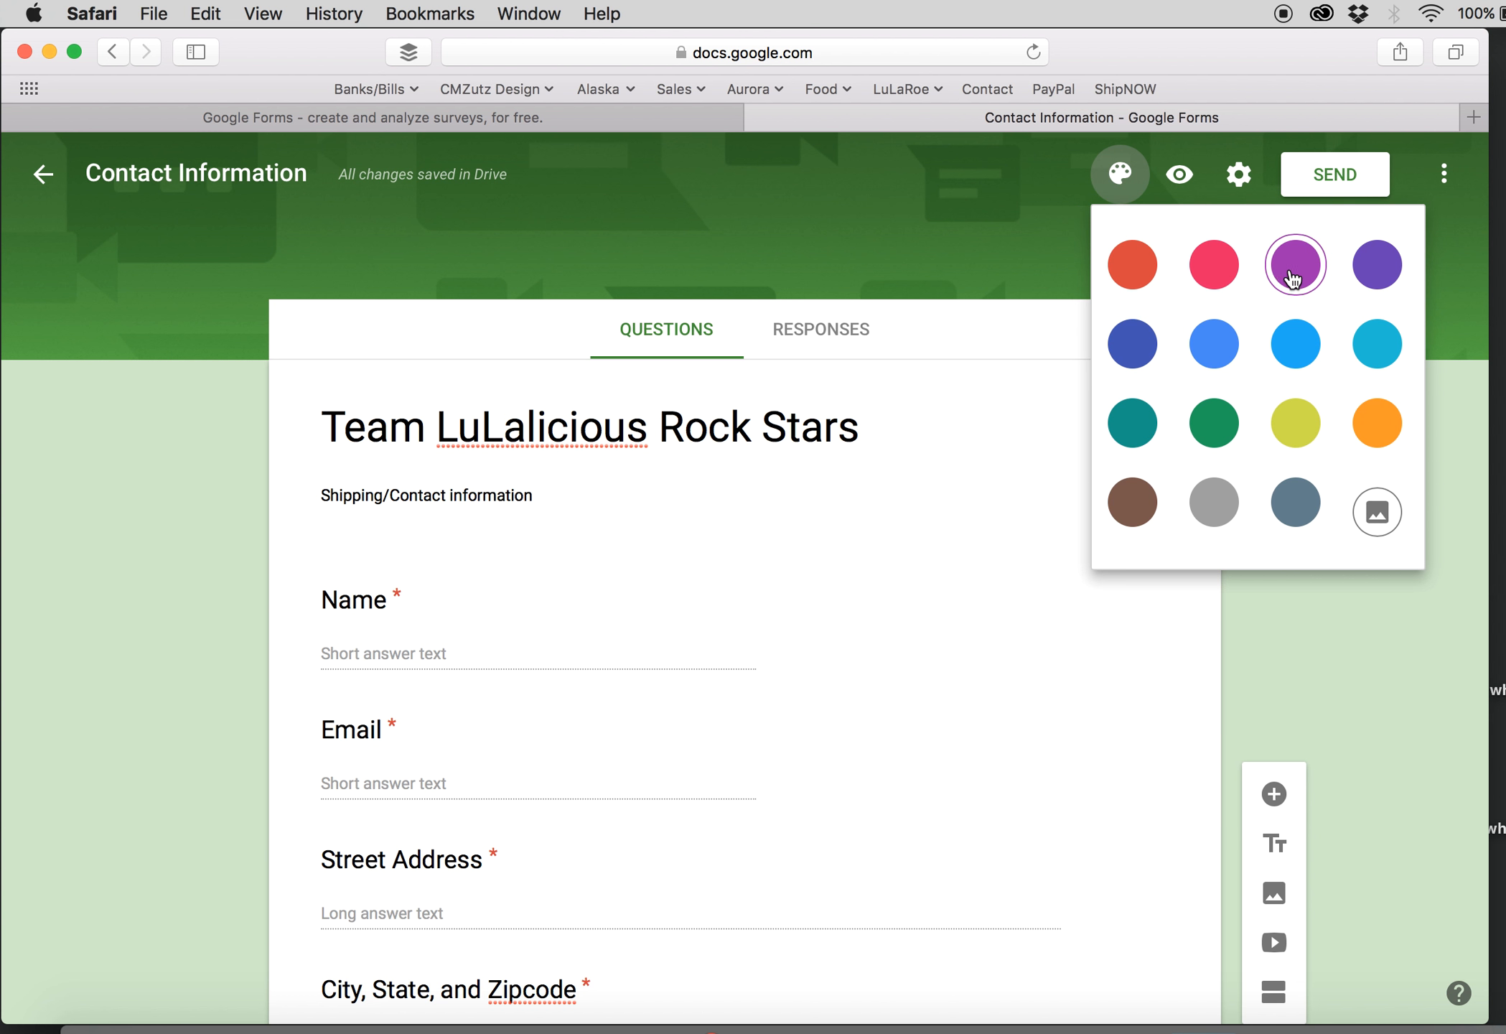
left_click(1374, 279)
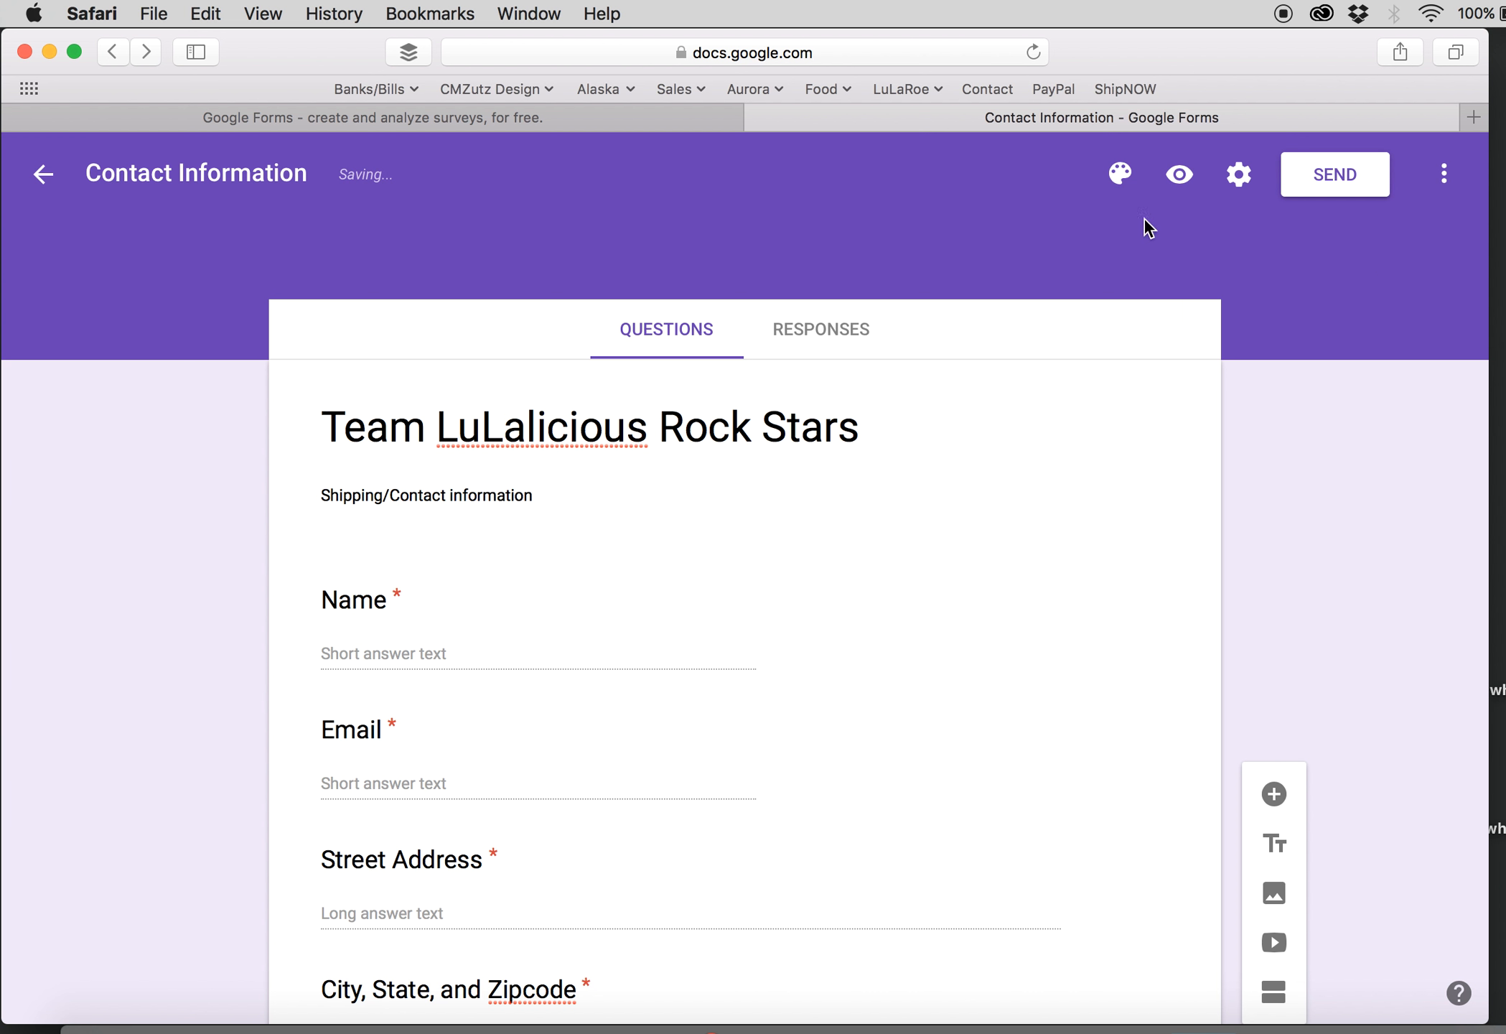
- Upload wishes.jpg from the Facebook Cover Photos folder as the form's custom theme image
left_click(1120, 174)
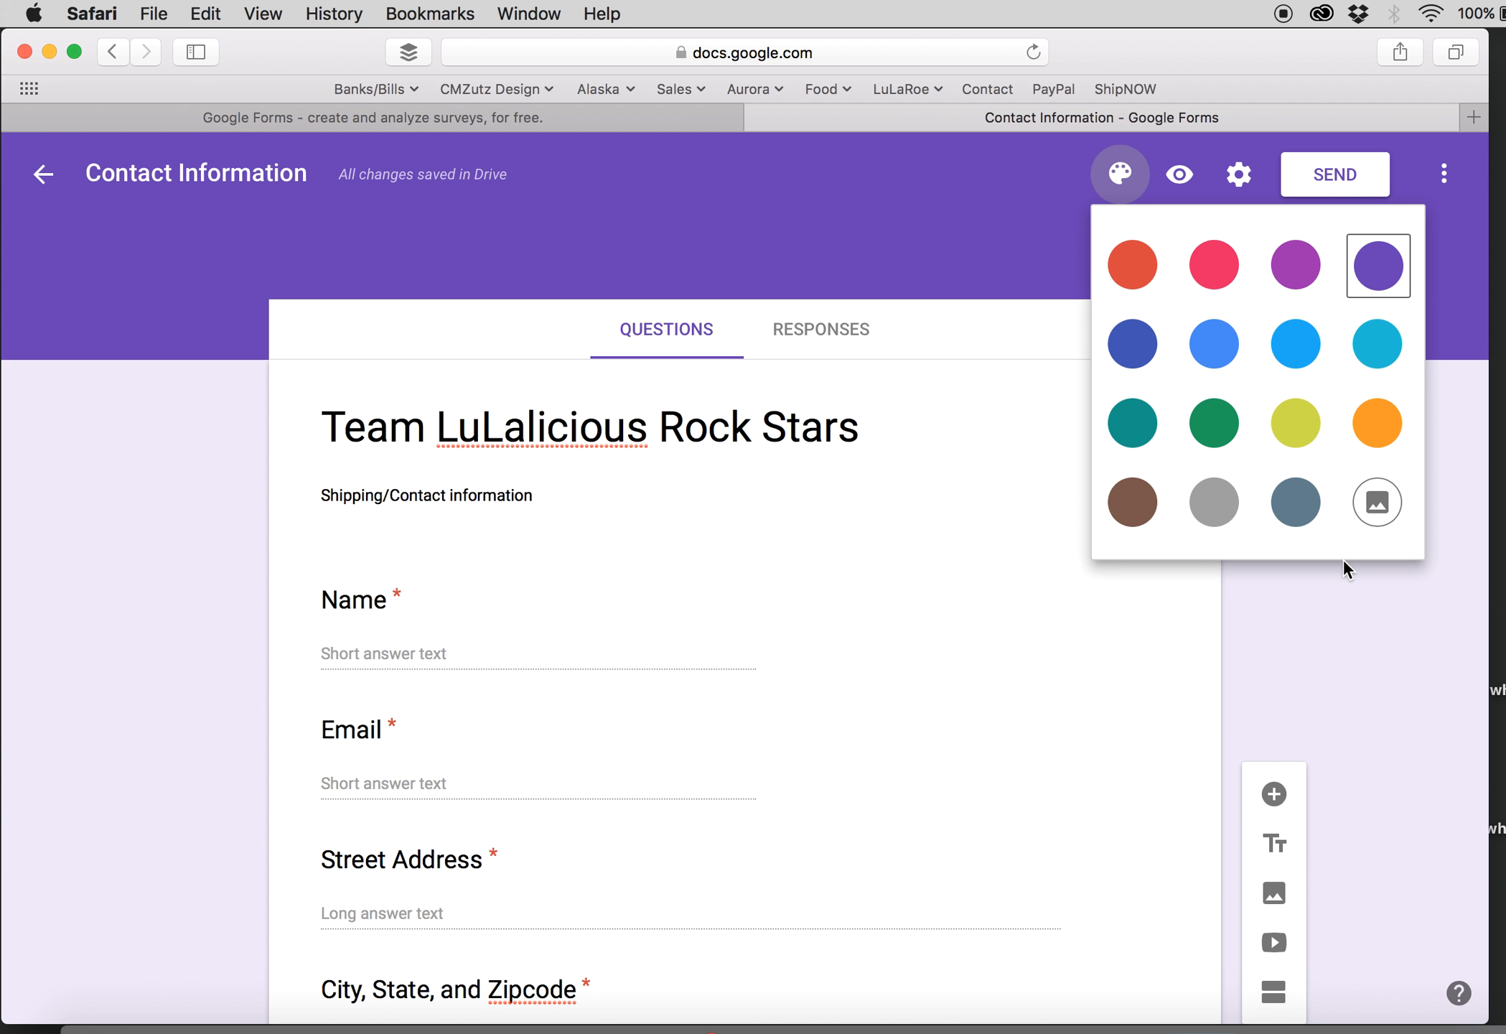
left_click(1376, 504)
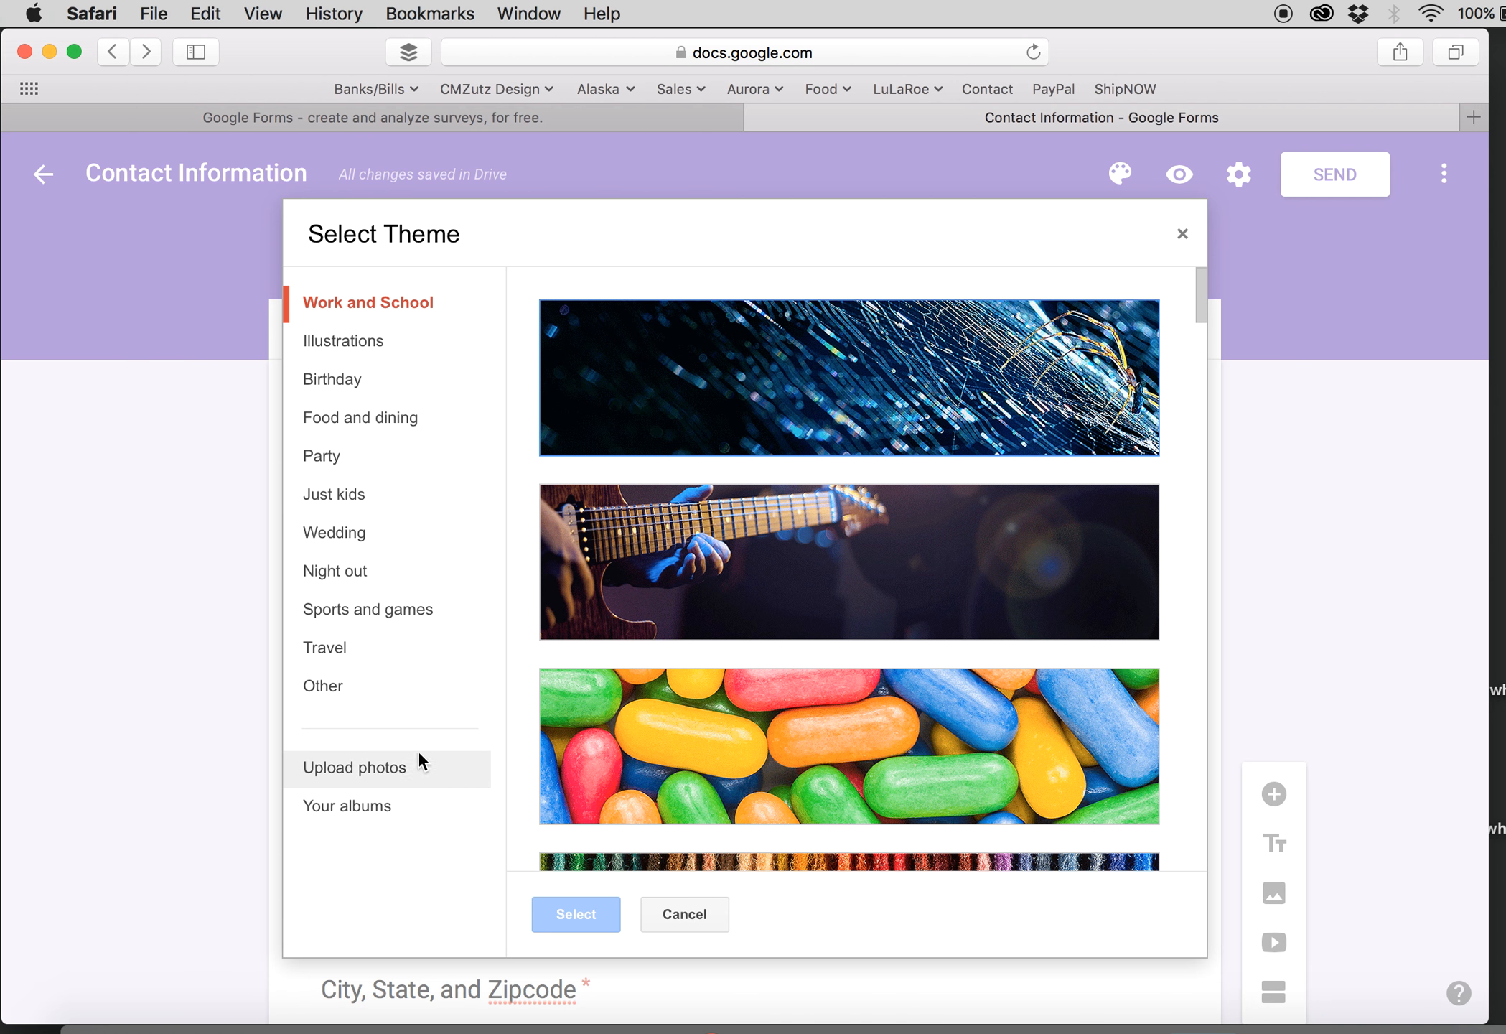
left_click(388, 774)
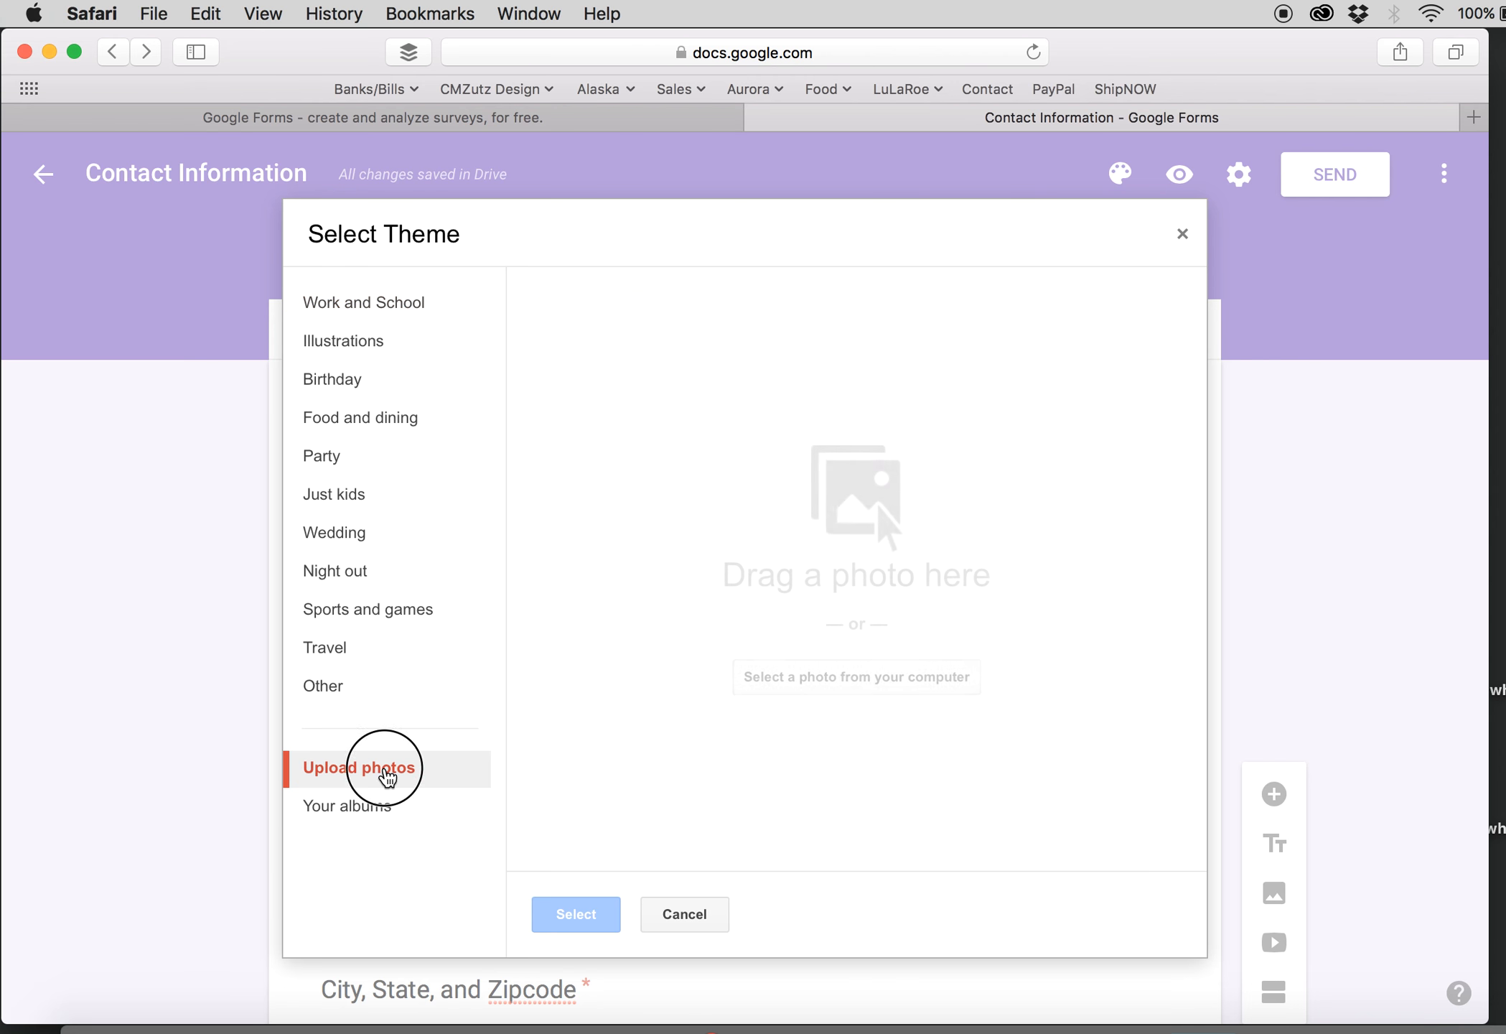
left_click(854, 679)
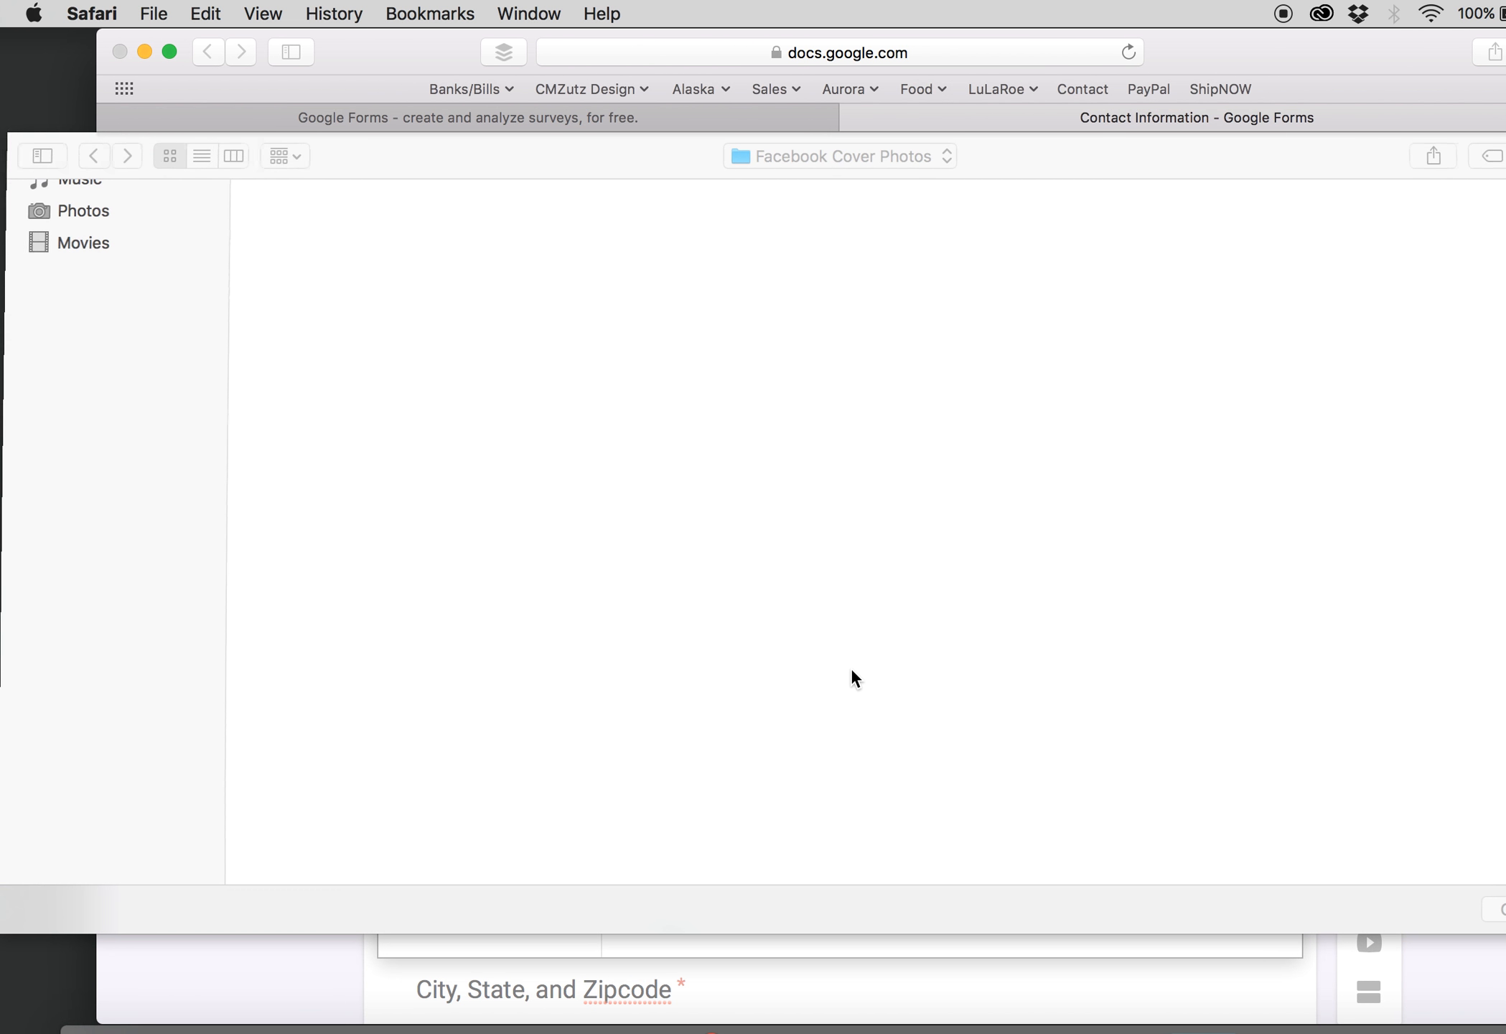
left_click(280, 298)
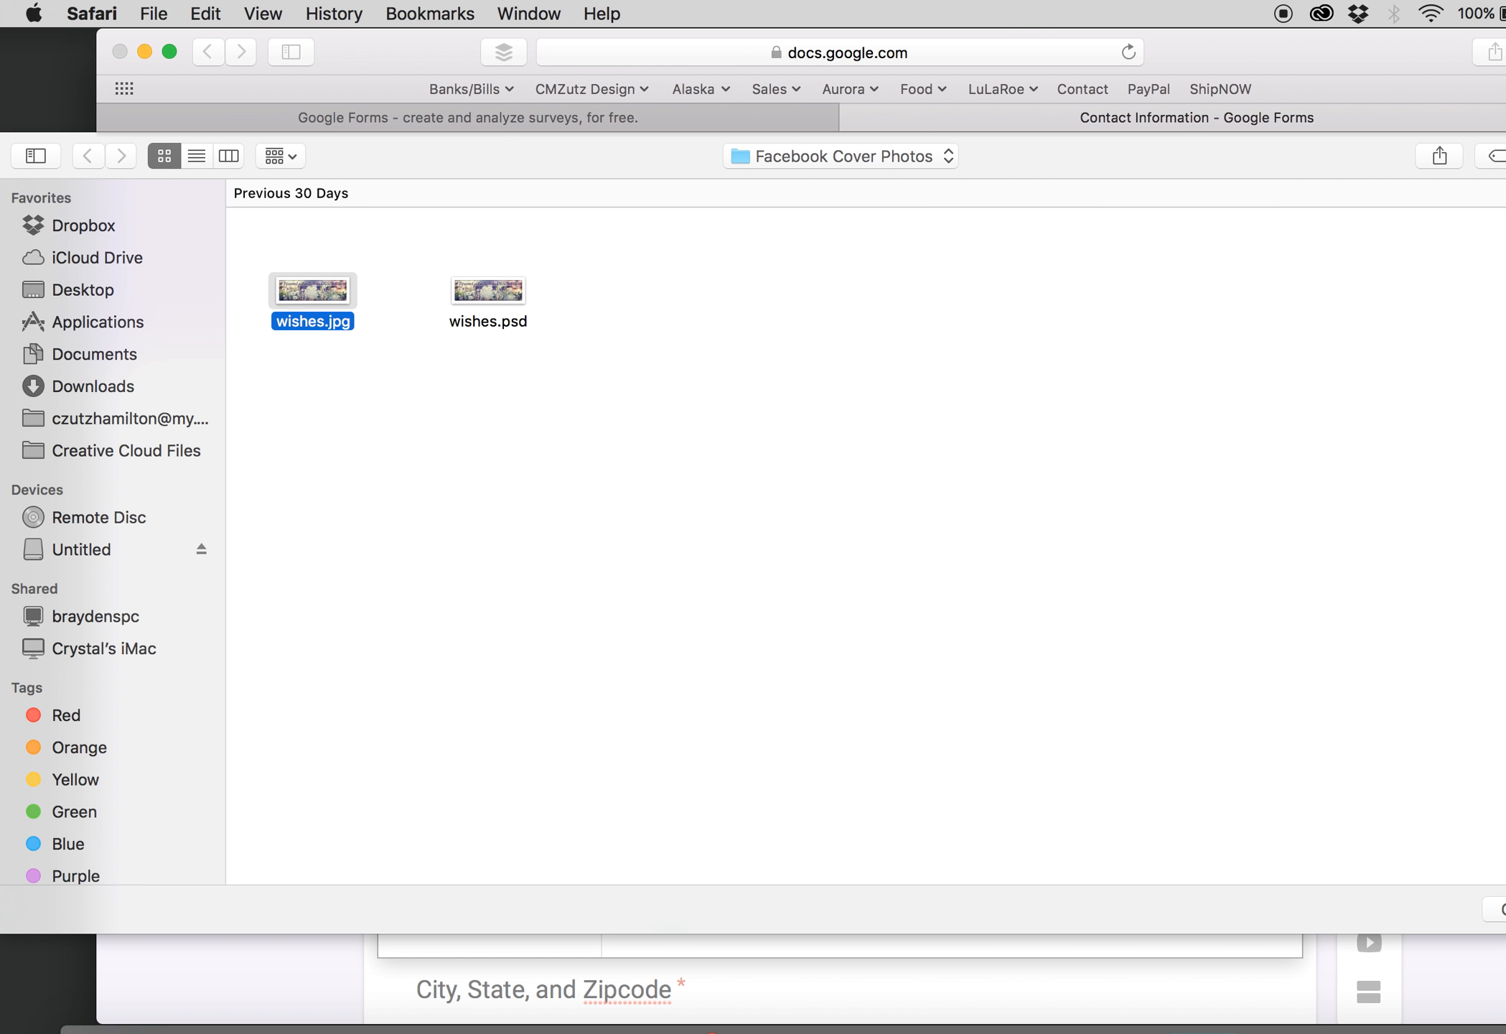
left_click(1505, 909)
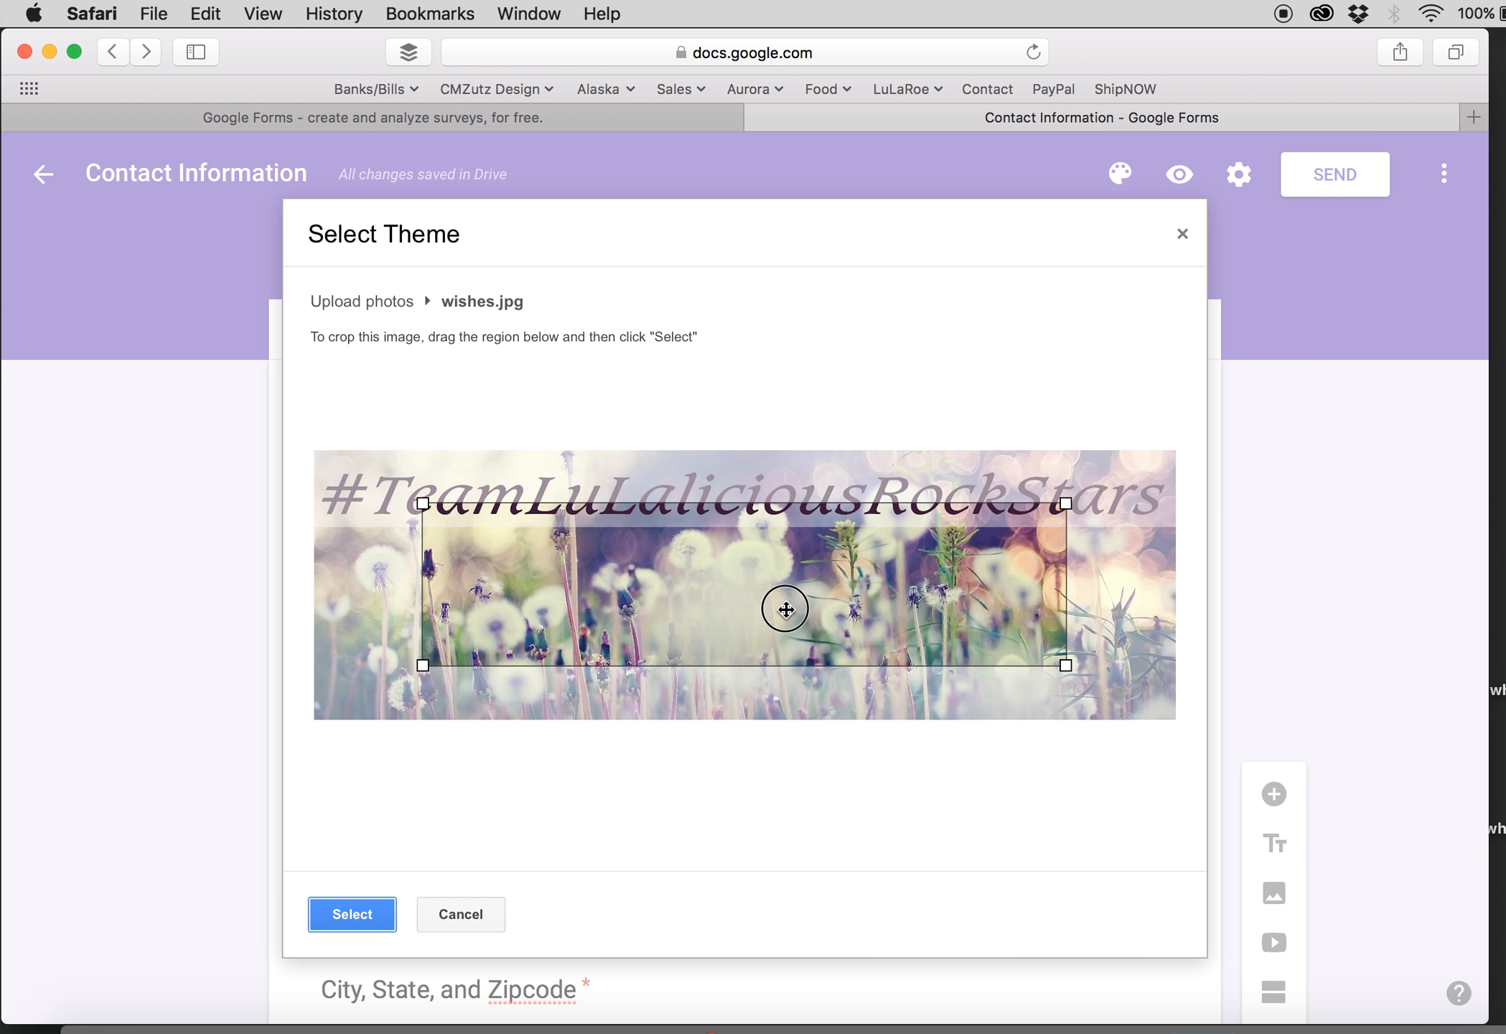
- Crop the theme image to its full width from the upper edge so the hashtag title is included, and apply it
left_click_drag(787, 610, 671, 535)
left_click_drag(958, 612, 1152, 716)
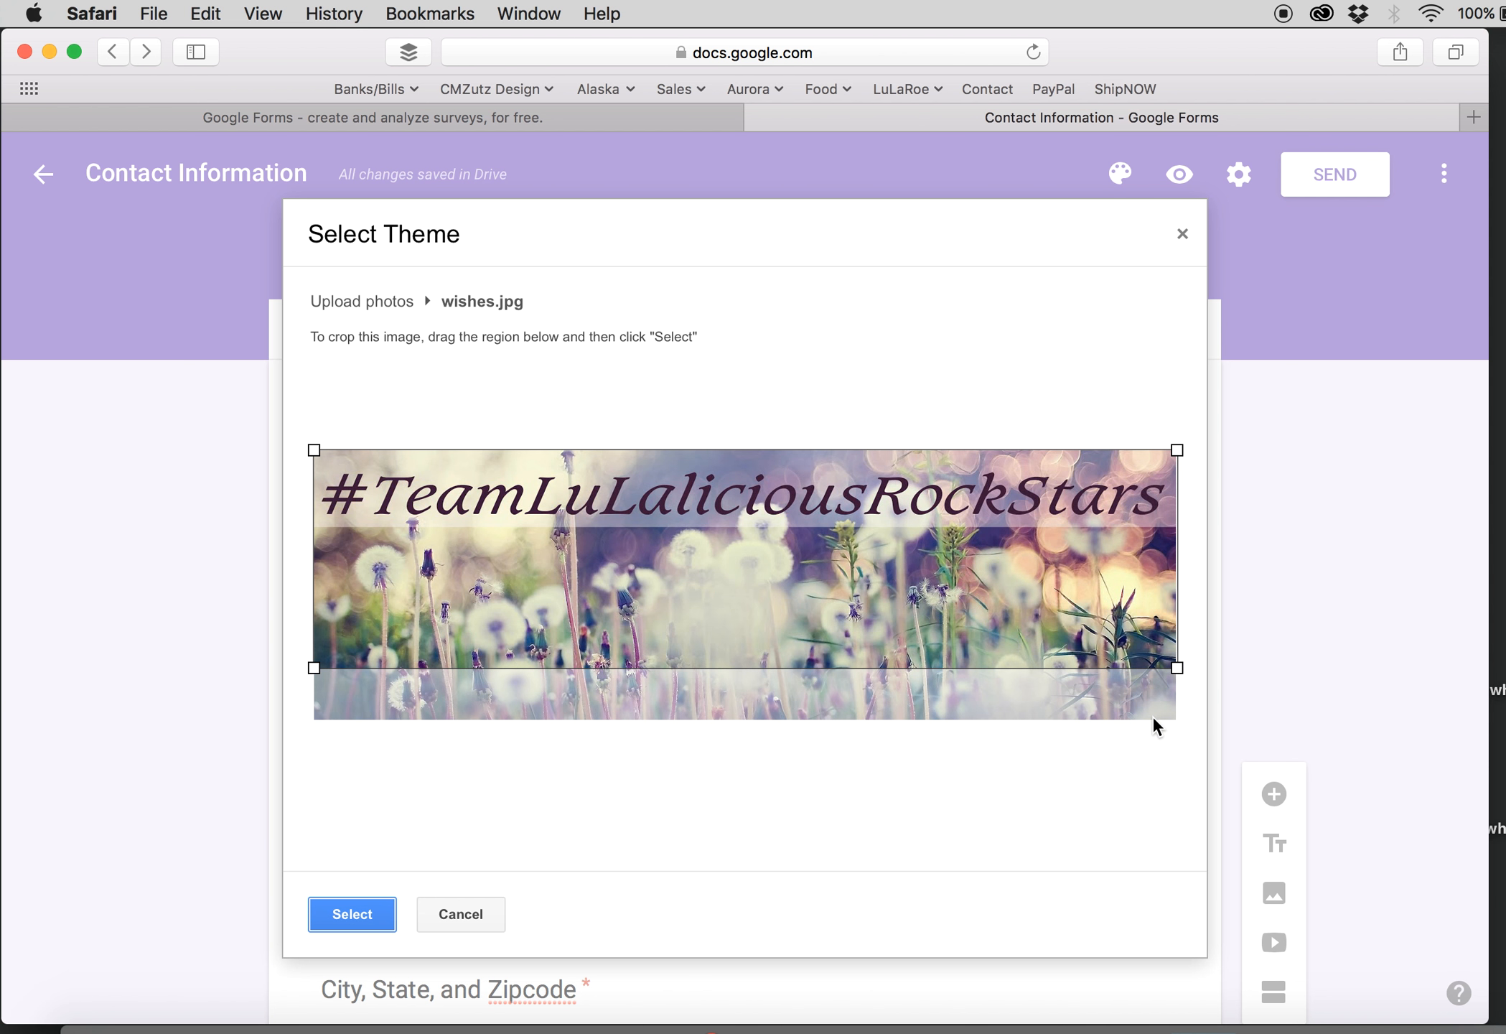
left_click(349, 913)
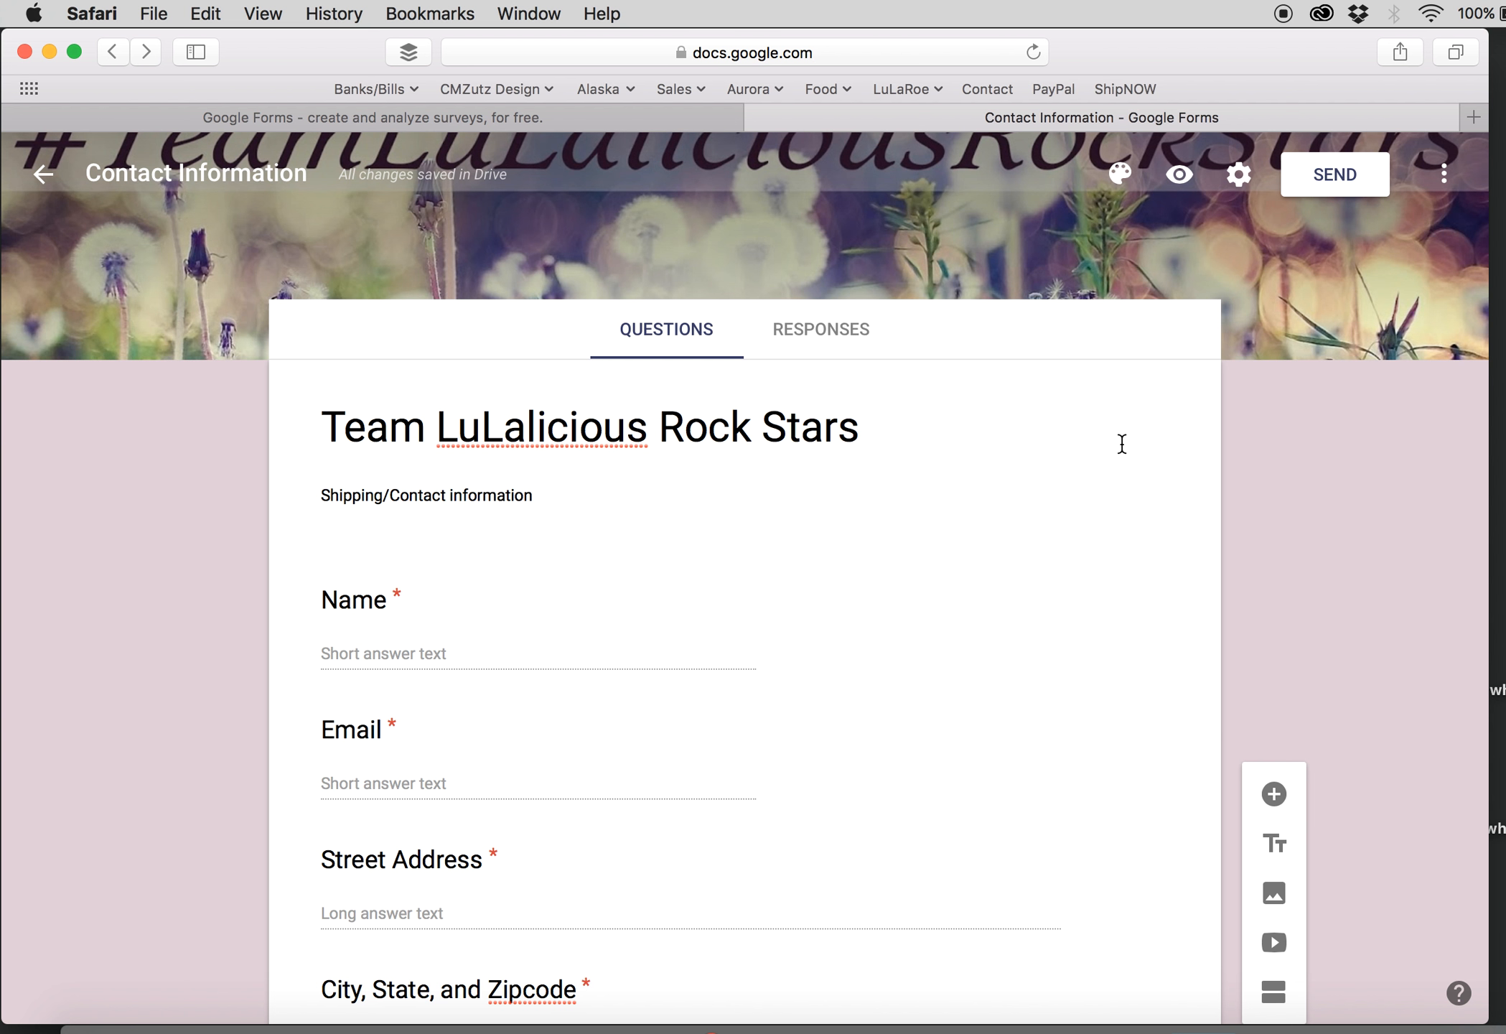
- Review the form's questions under the new header image and check its responses page
scroll(1123, 444, "down", 7)
scroll(1121, 445, "up", 2)
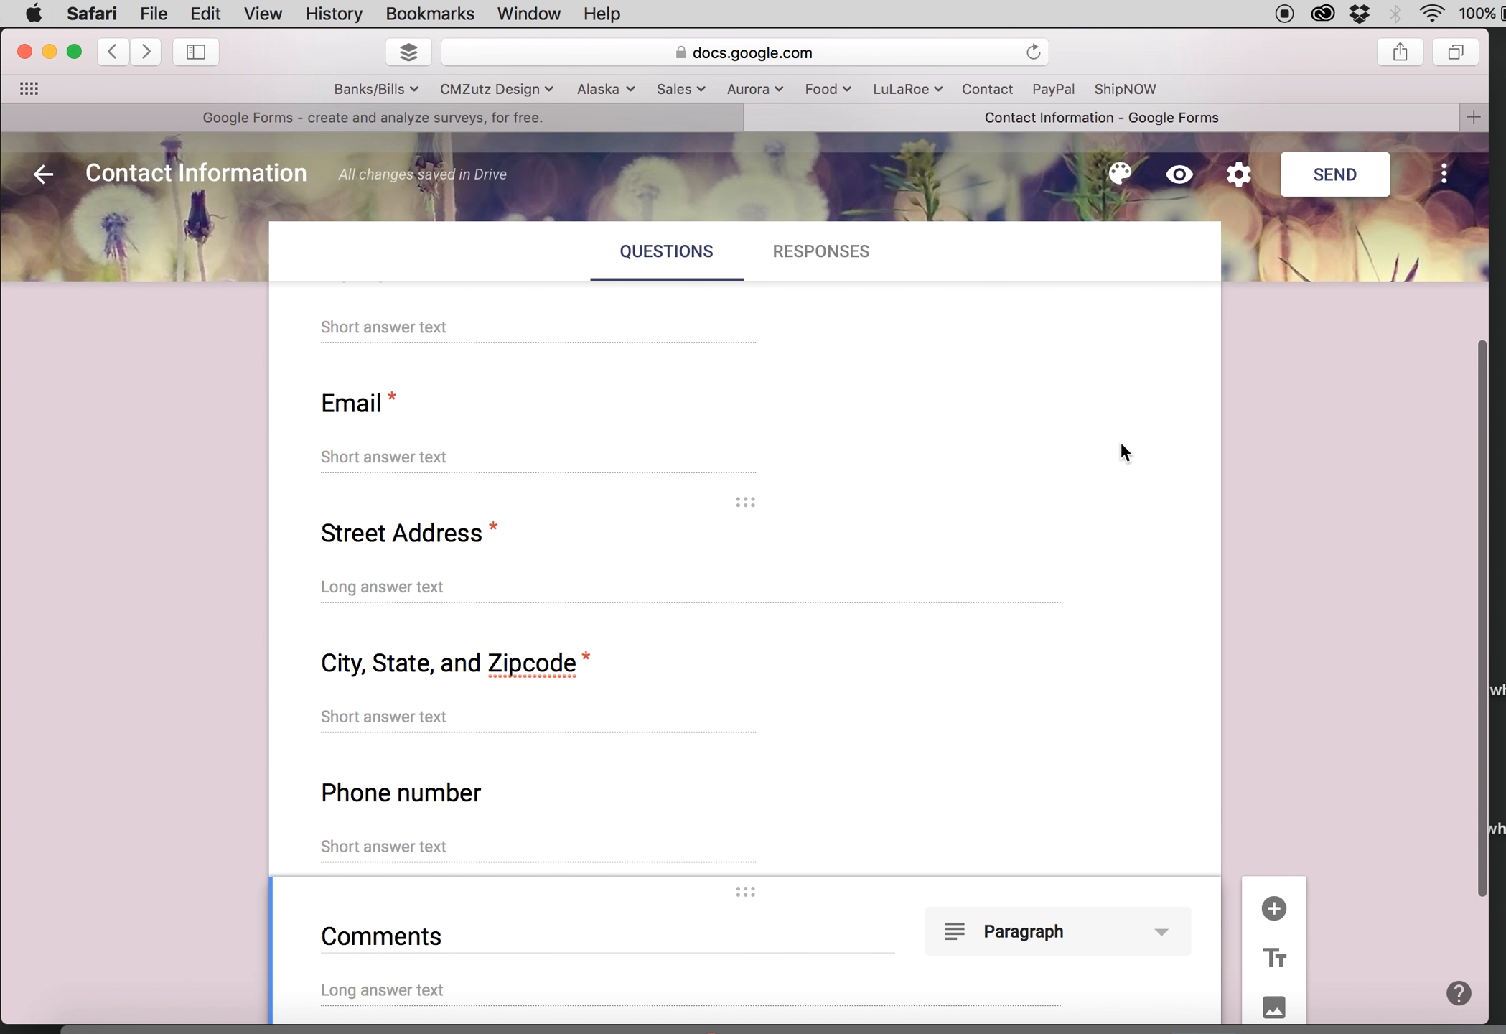
scroll(1121, 449, "up", 5)
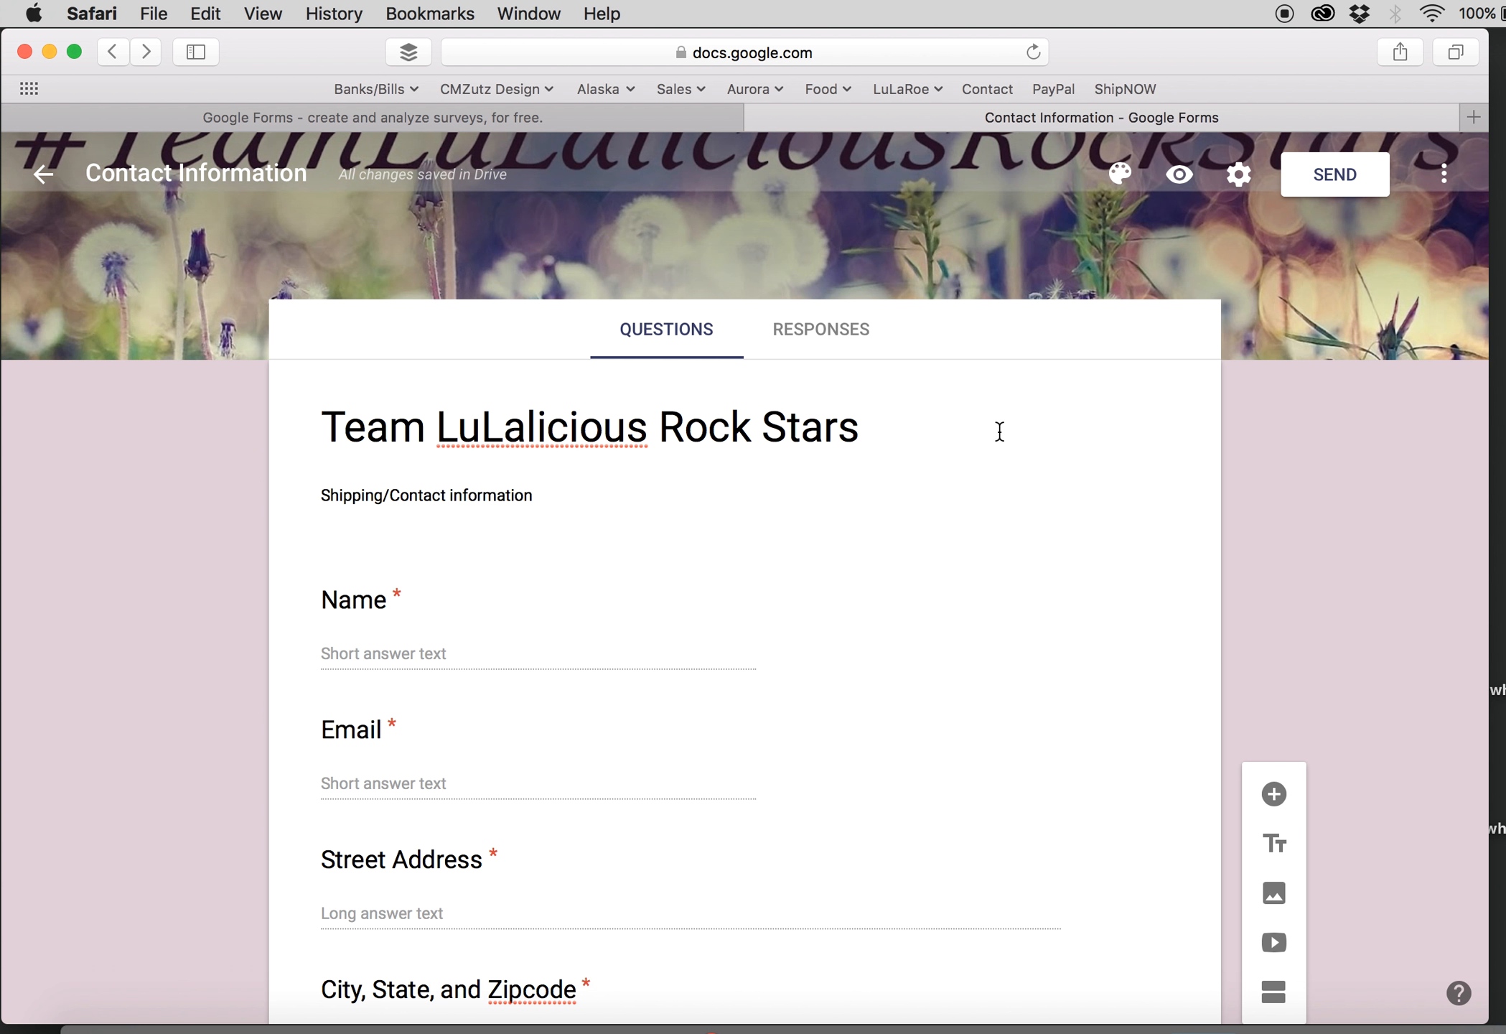
left_click(853, 334)
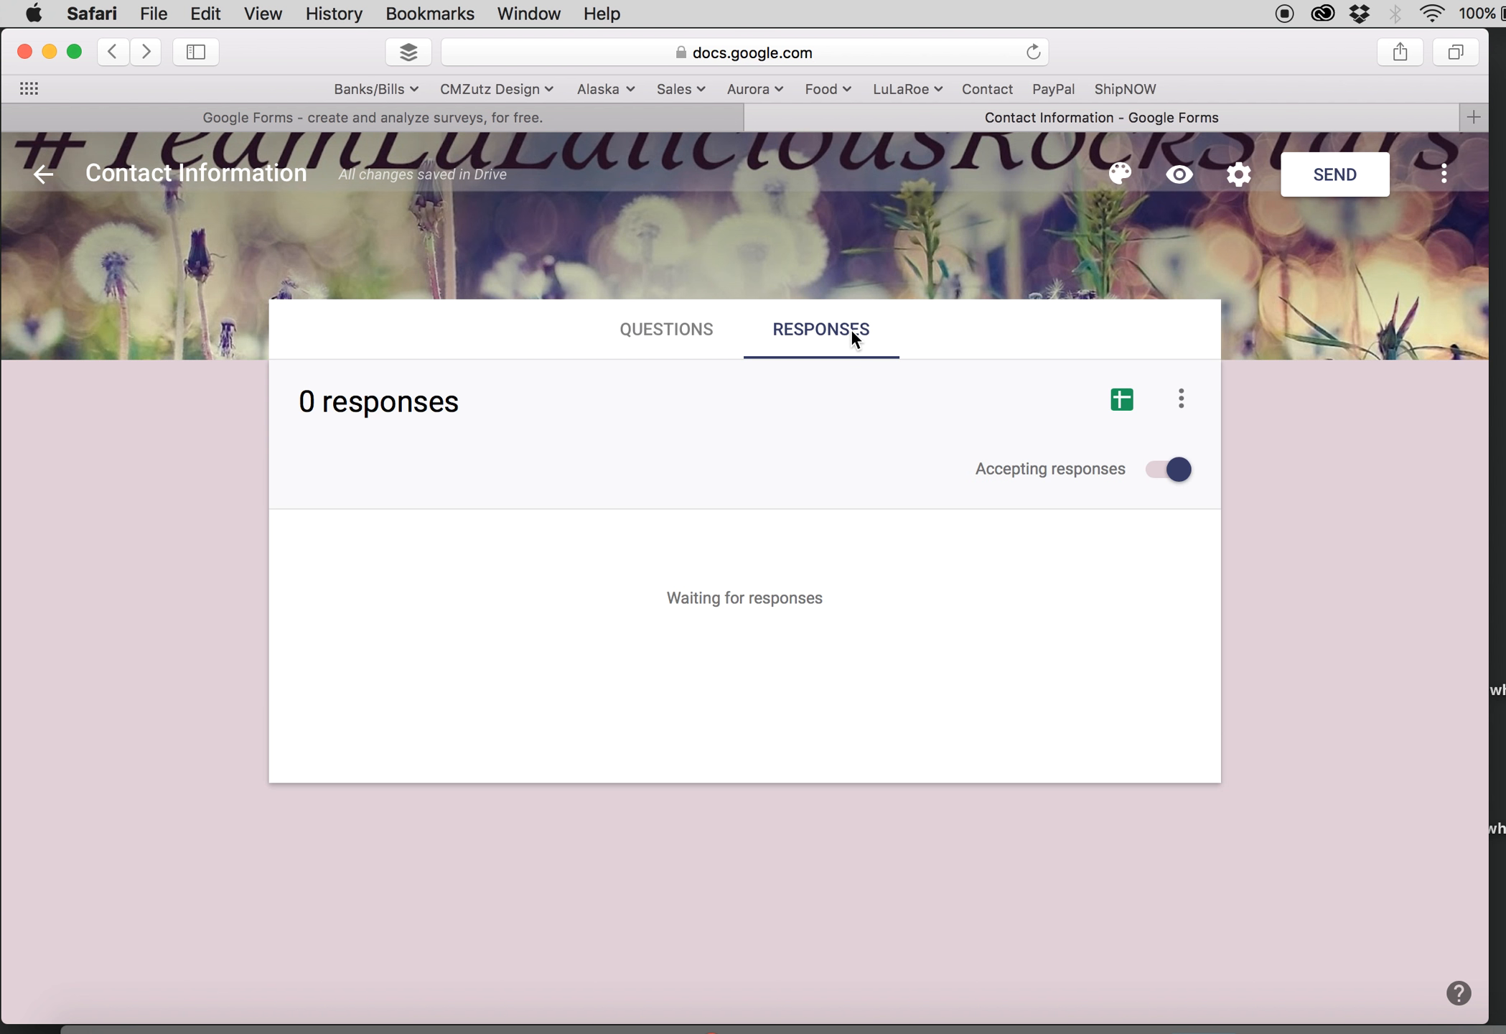
left_click(691, 344)
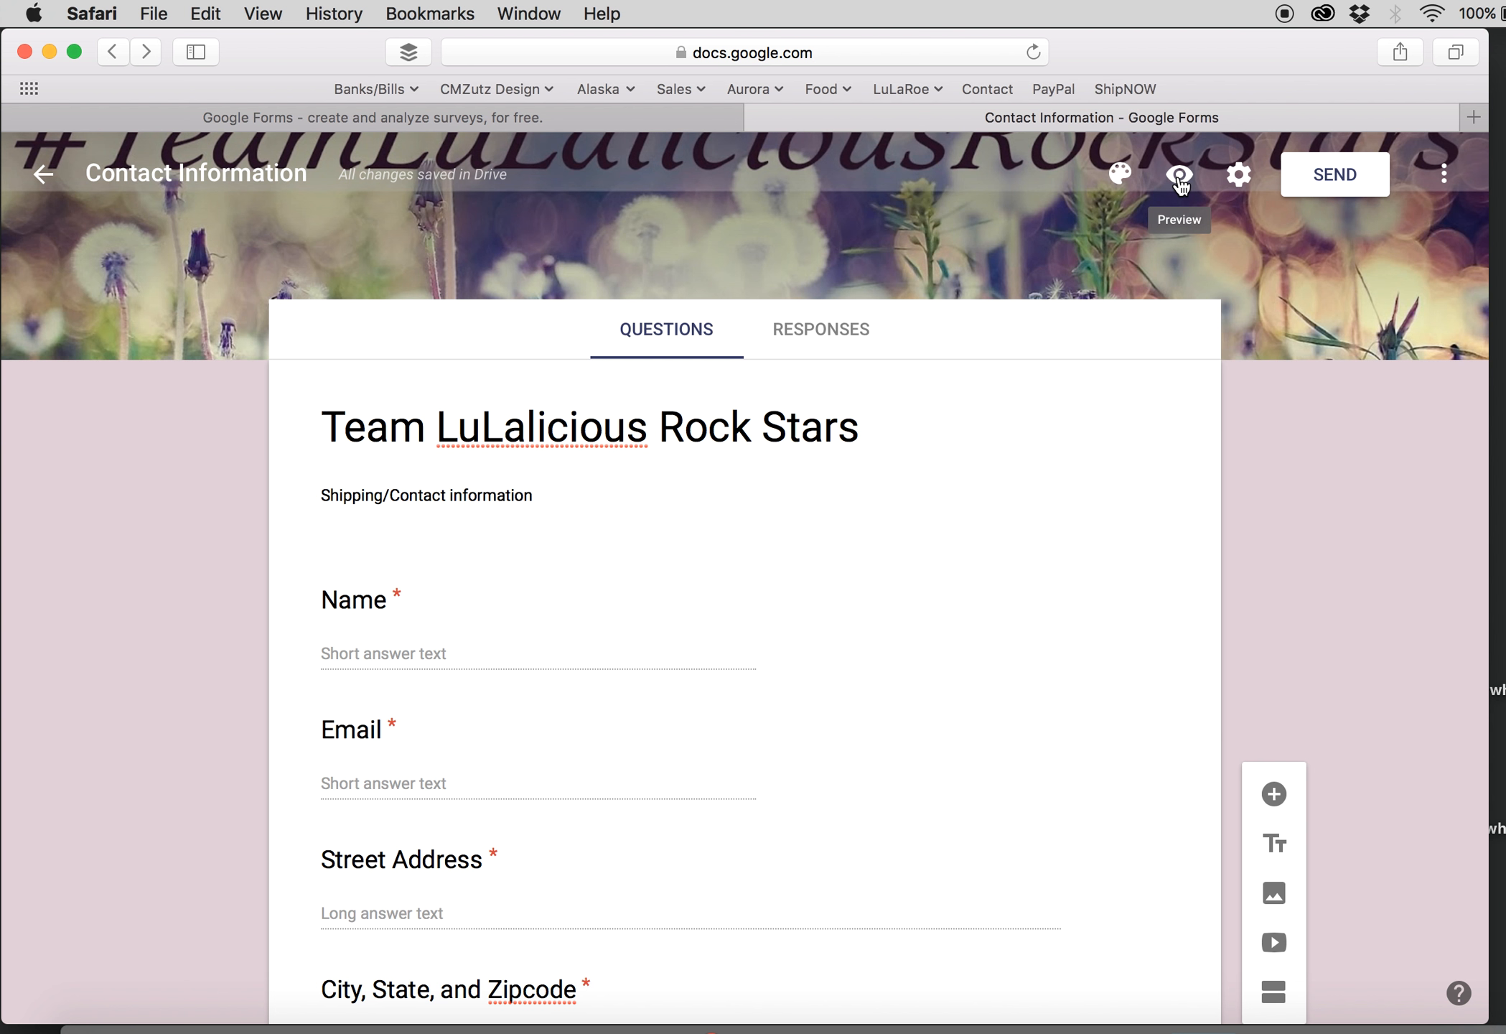
- Turn off the one-response limit and the link for respondents to edit their response, and save the form settings
left_click(1242, 178)
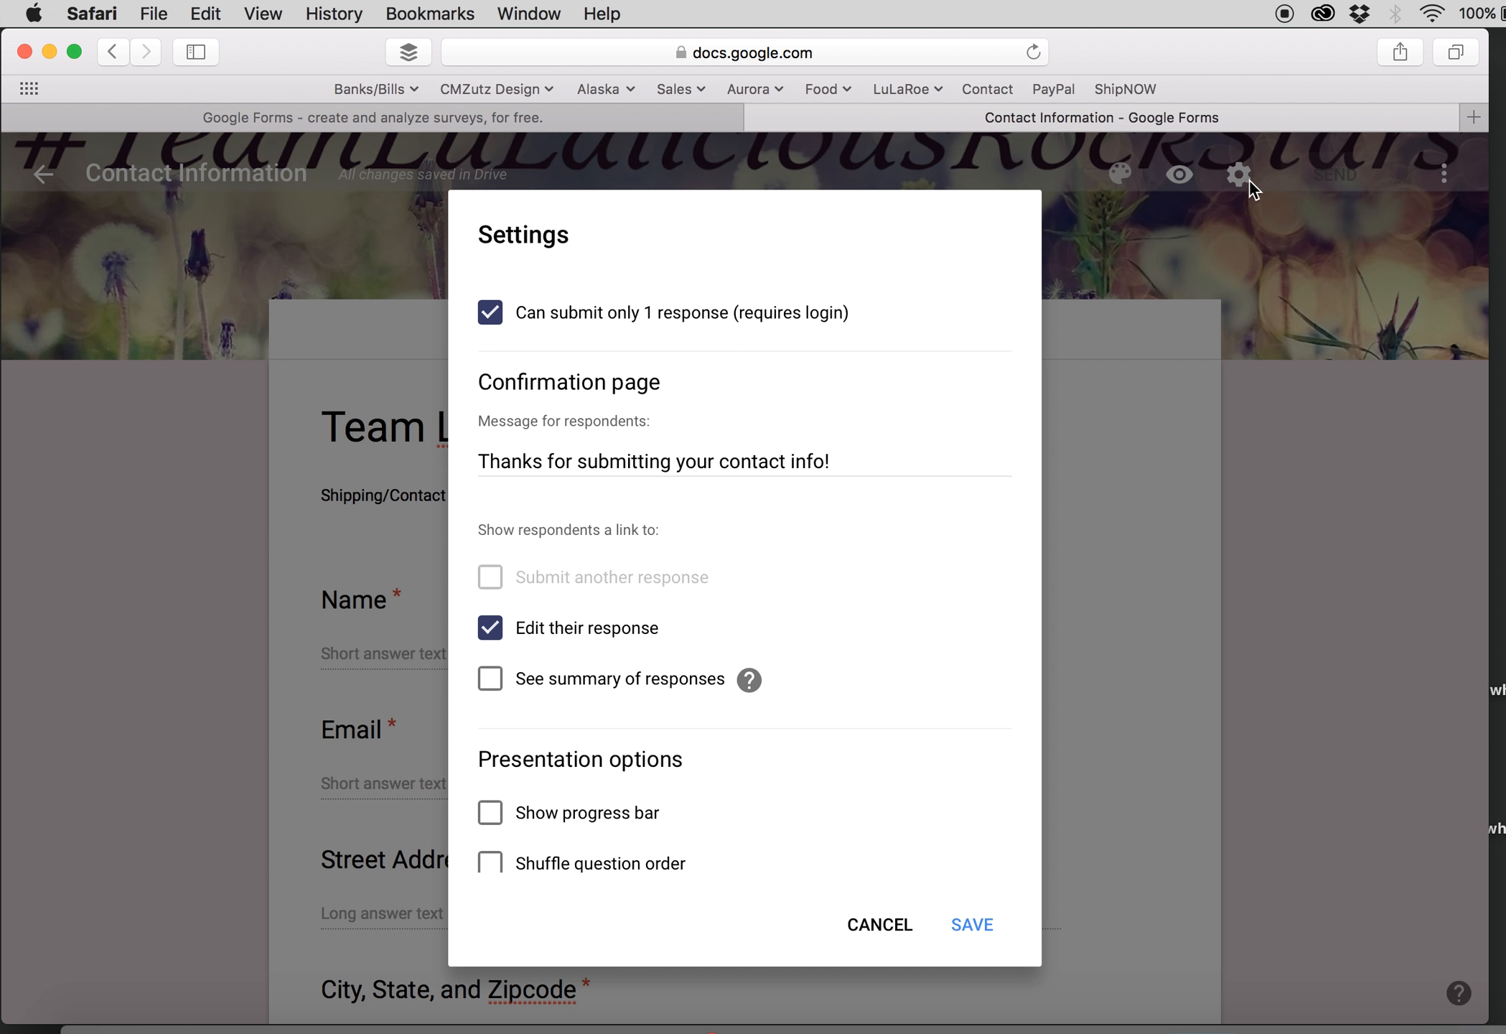
left_click(490, 320)
left_click_drag(850, 470, 456, 458)
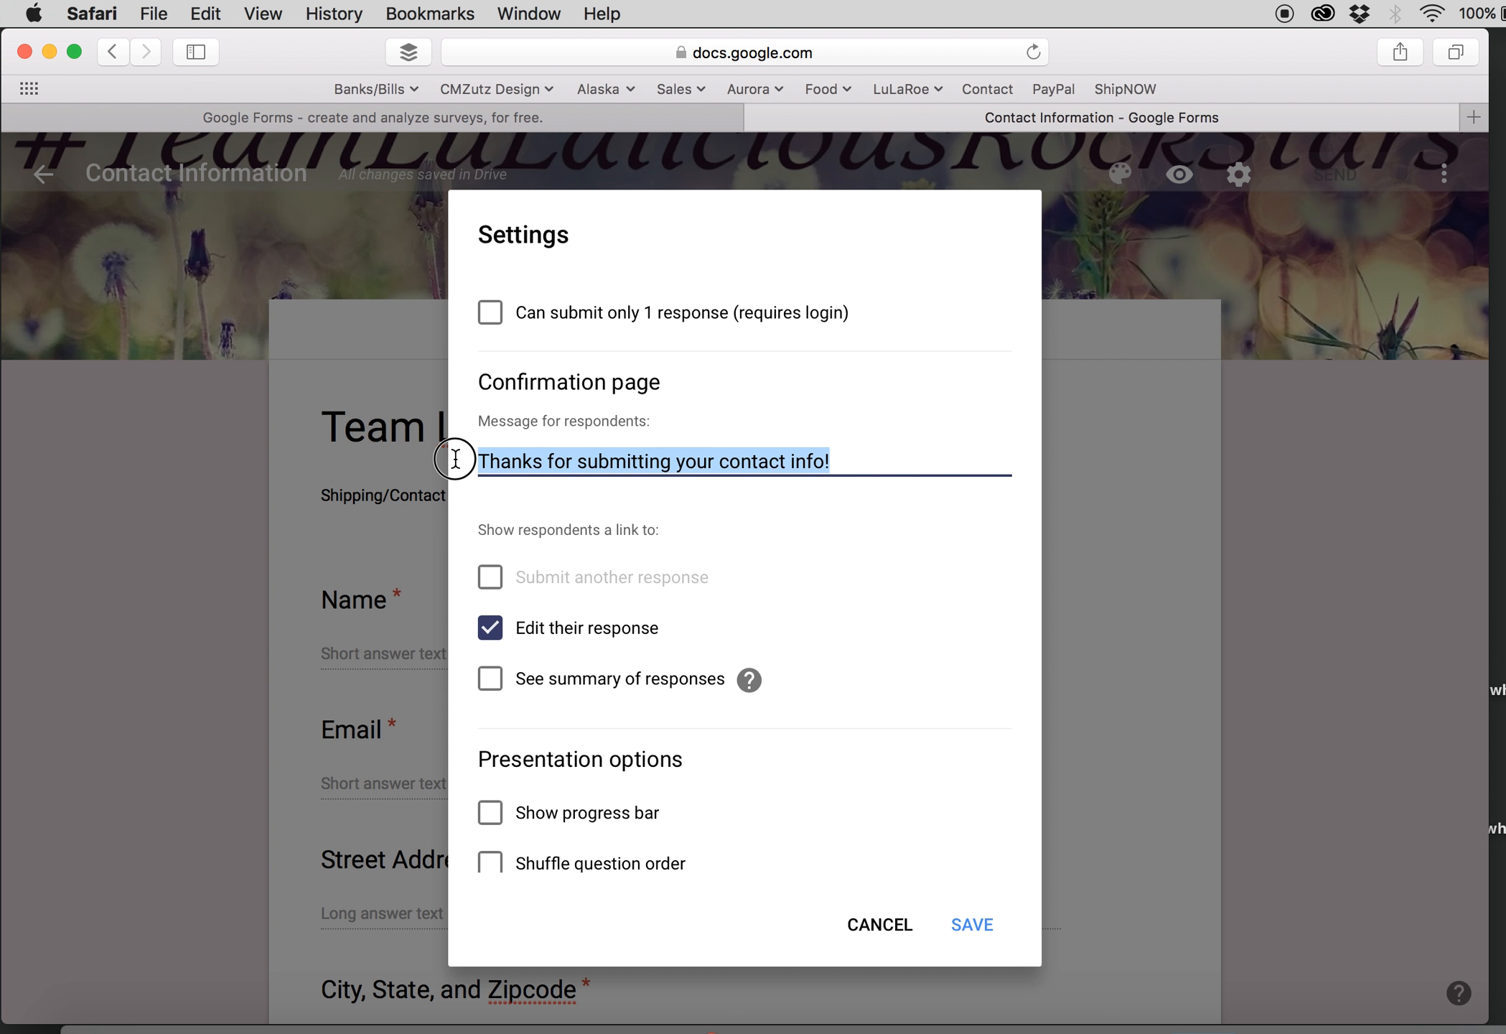
left_click(1009, 519)
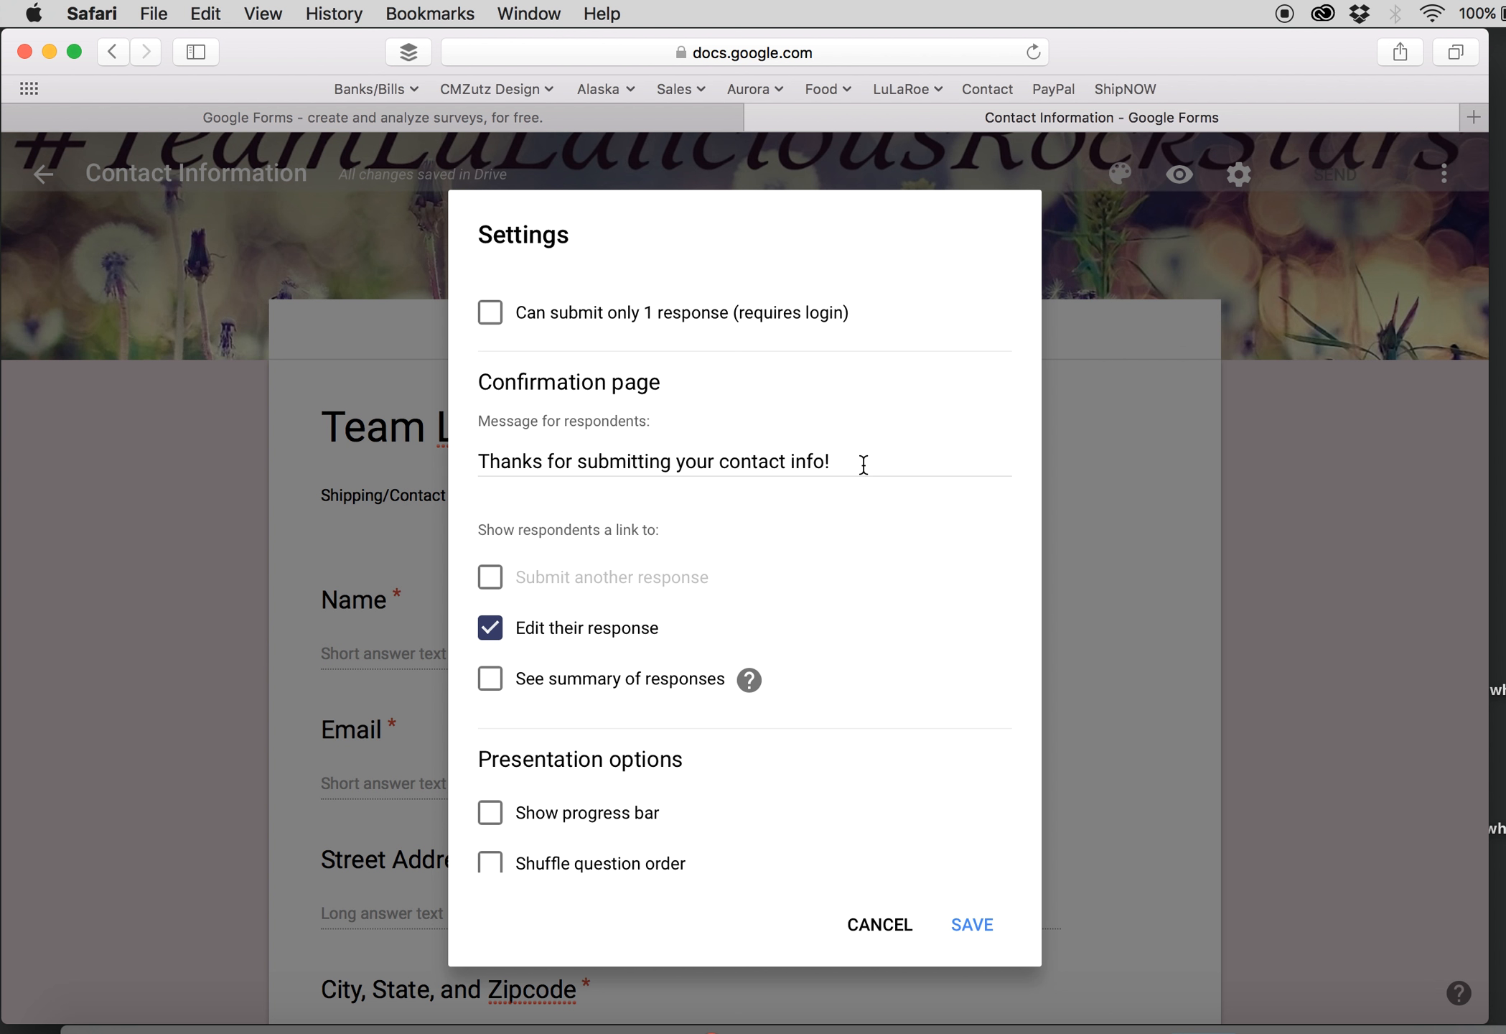
scroll(859, 527, "down", 1)
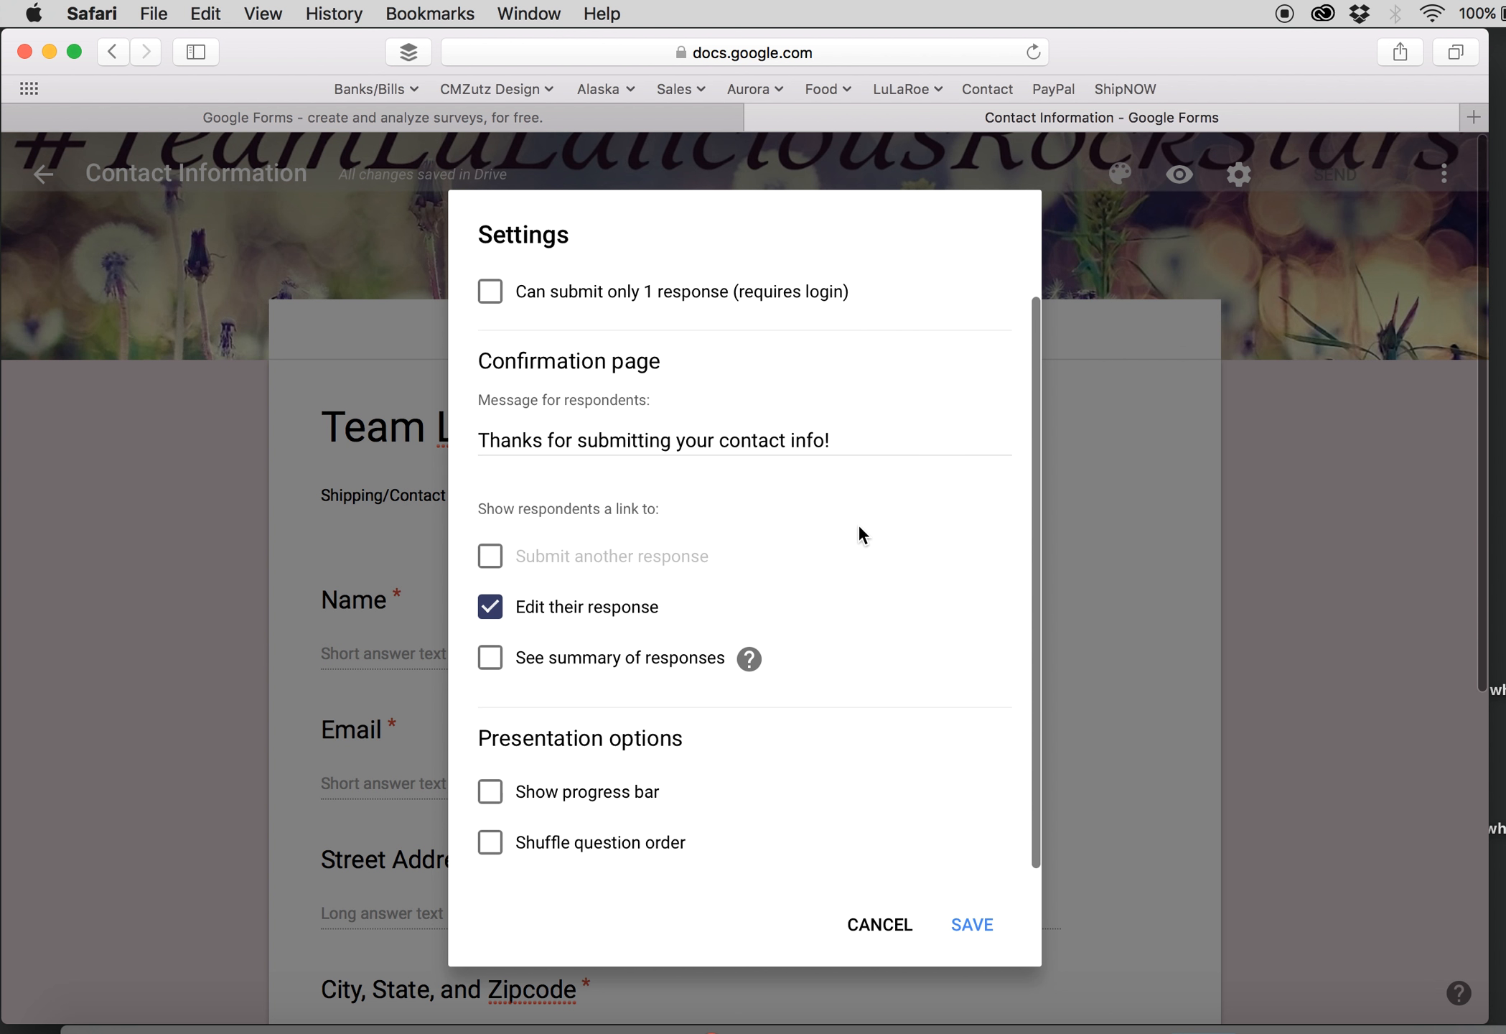
left_click(490, 610)
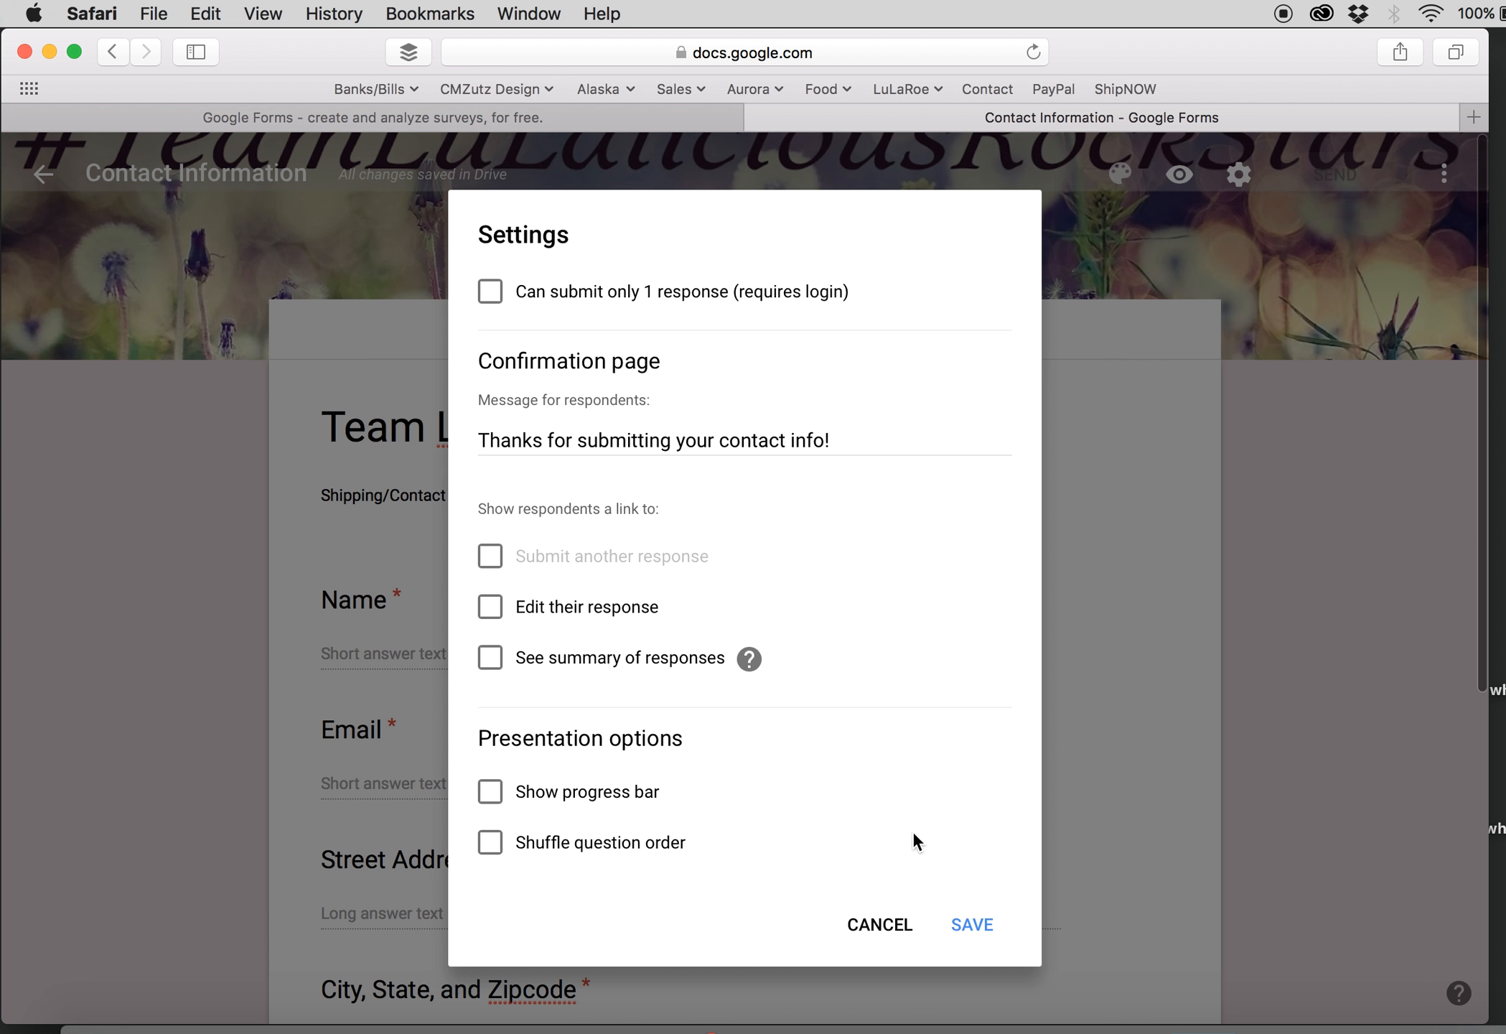
left_click(982, 933)
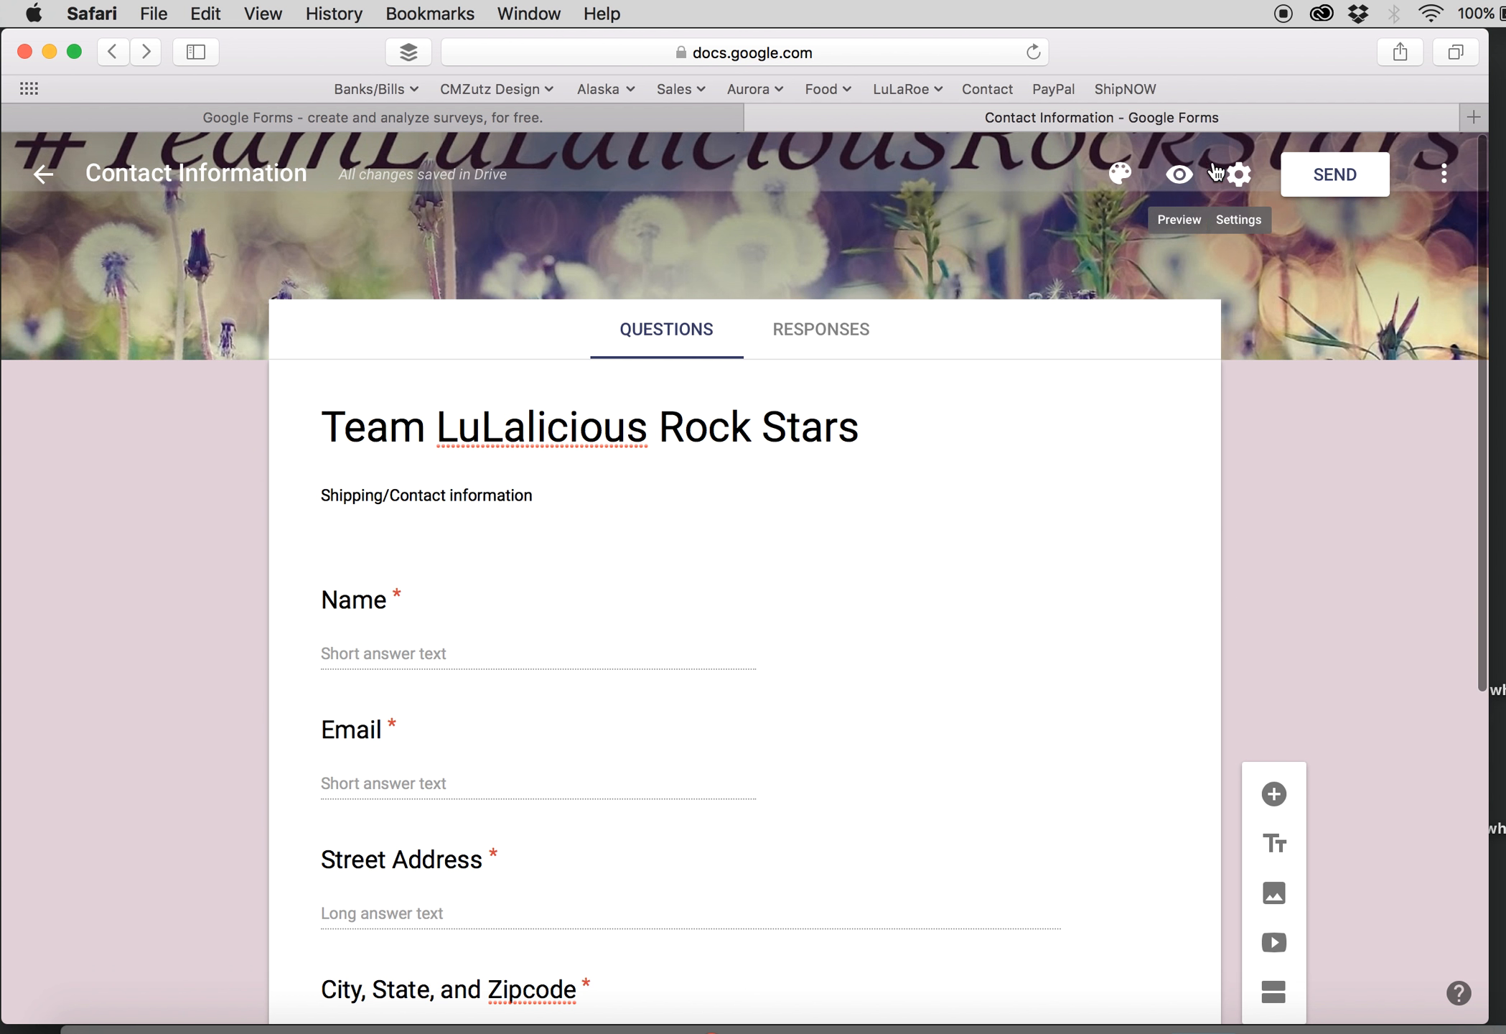
- Preview the form from the header image to the Submit button and return to editing it
left_click(1179, 175)
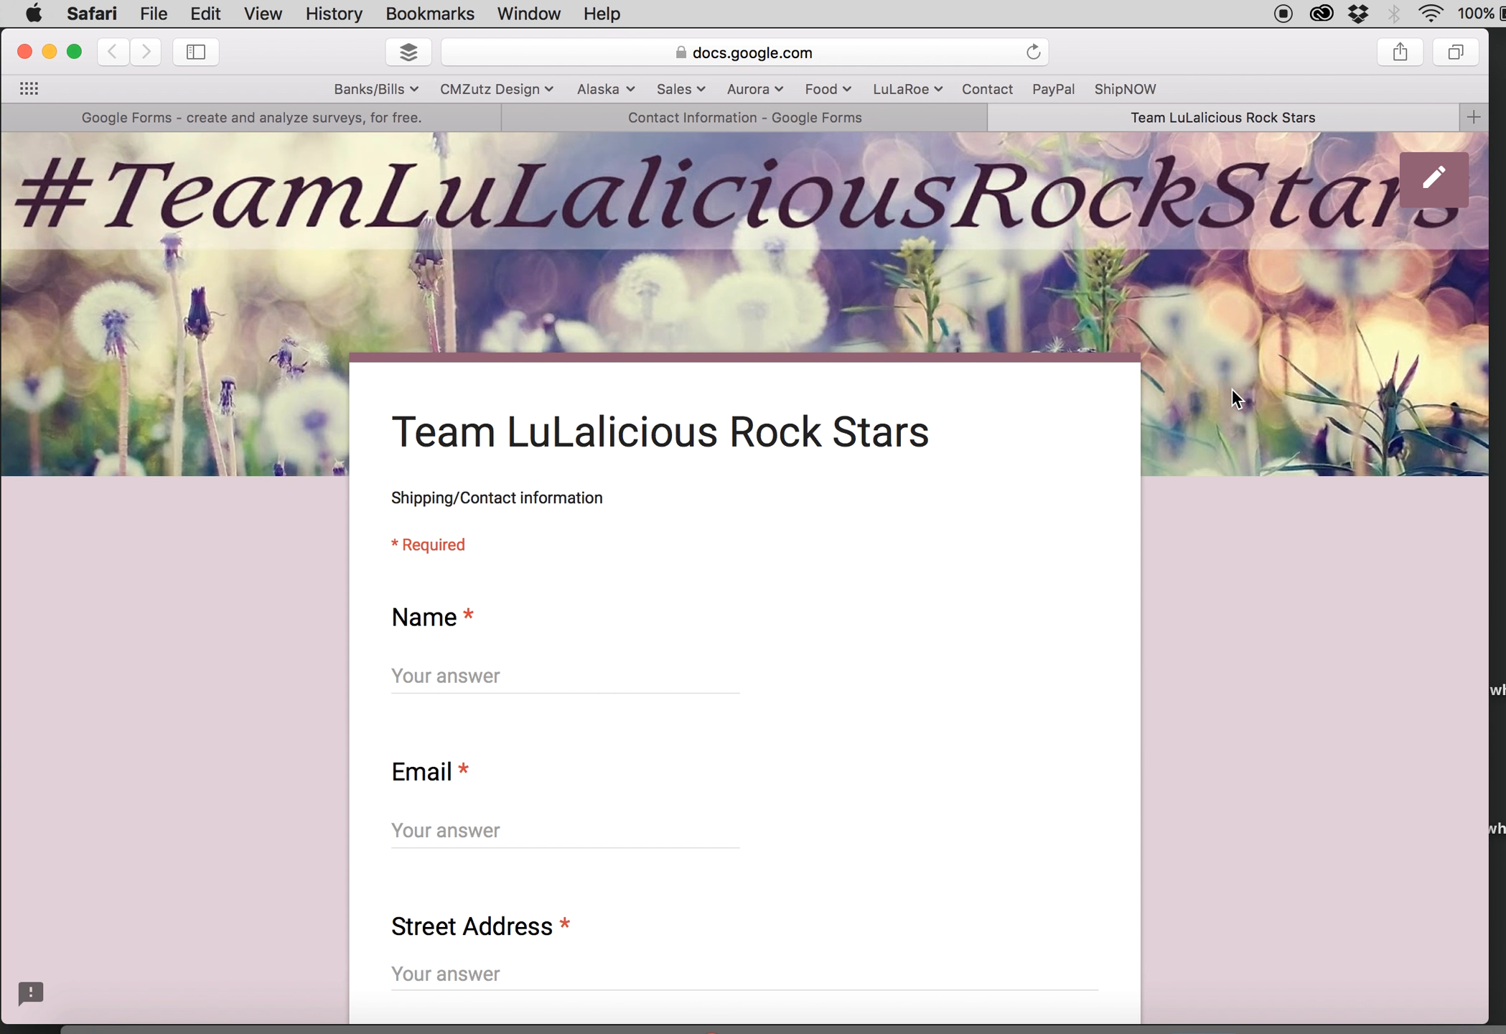
scroll(1232, 392, "down", 10)
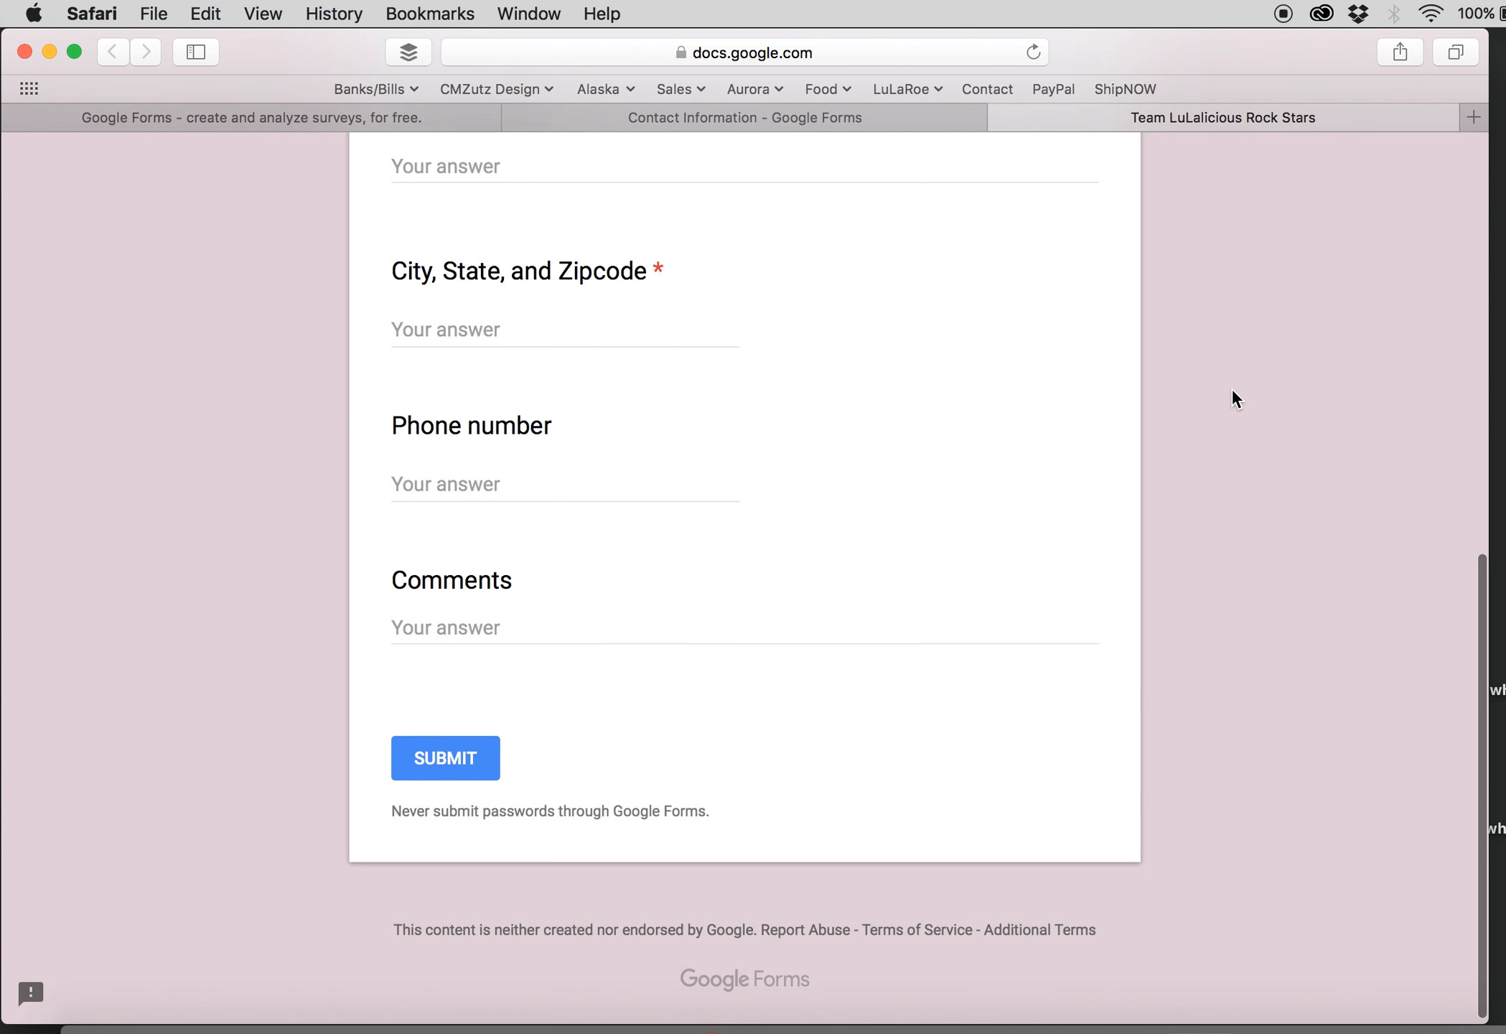
scroll(1233, 392, "up", 10)
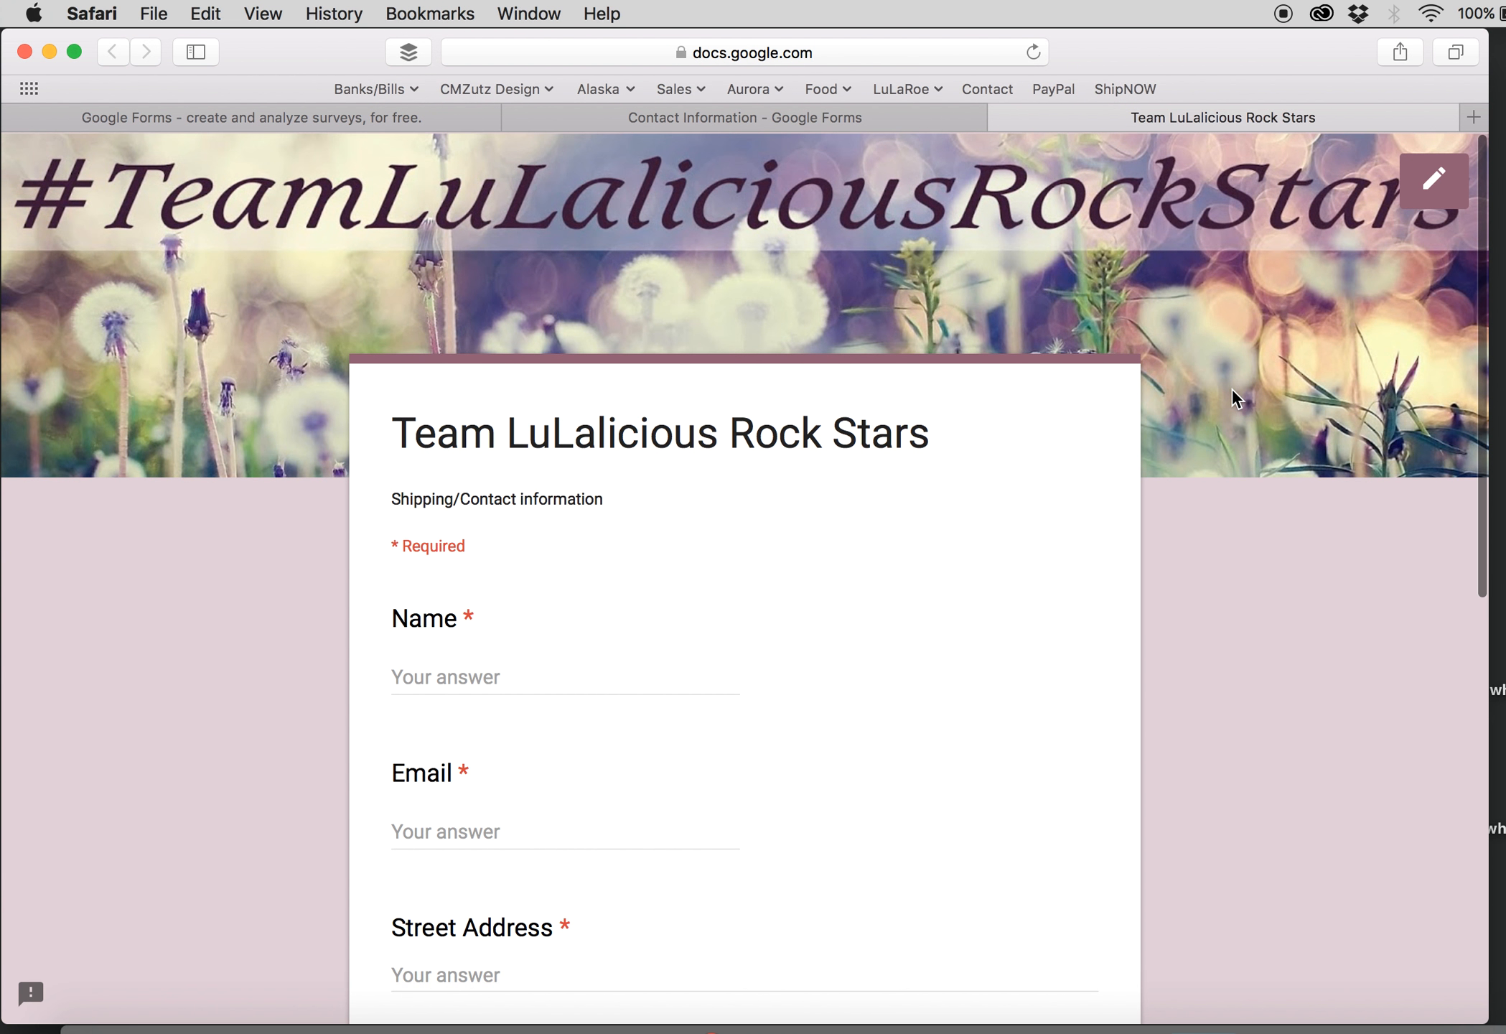
left_click(1424, 188)
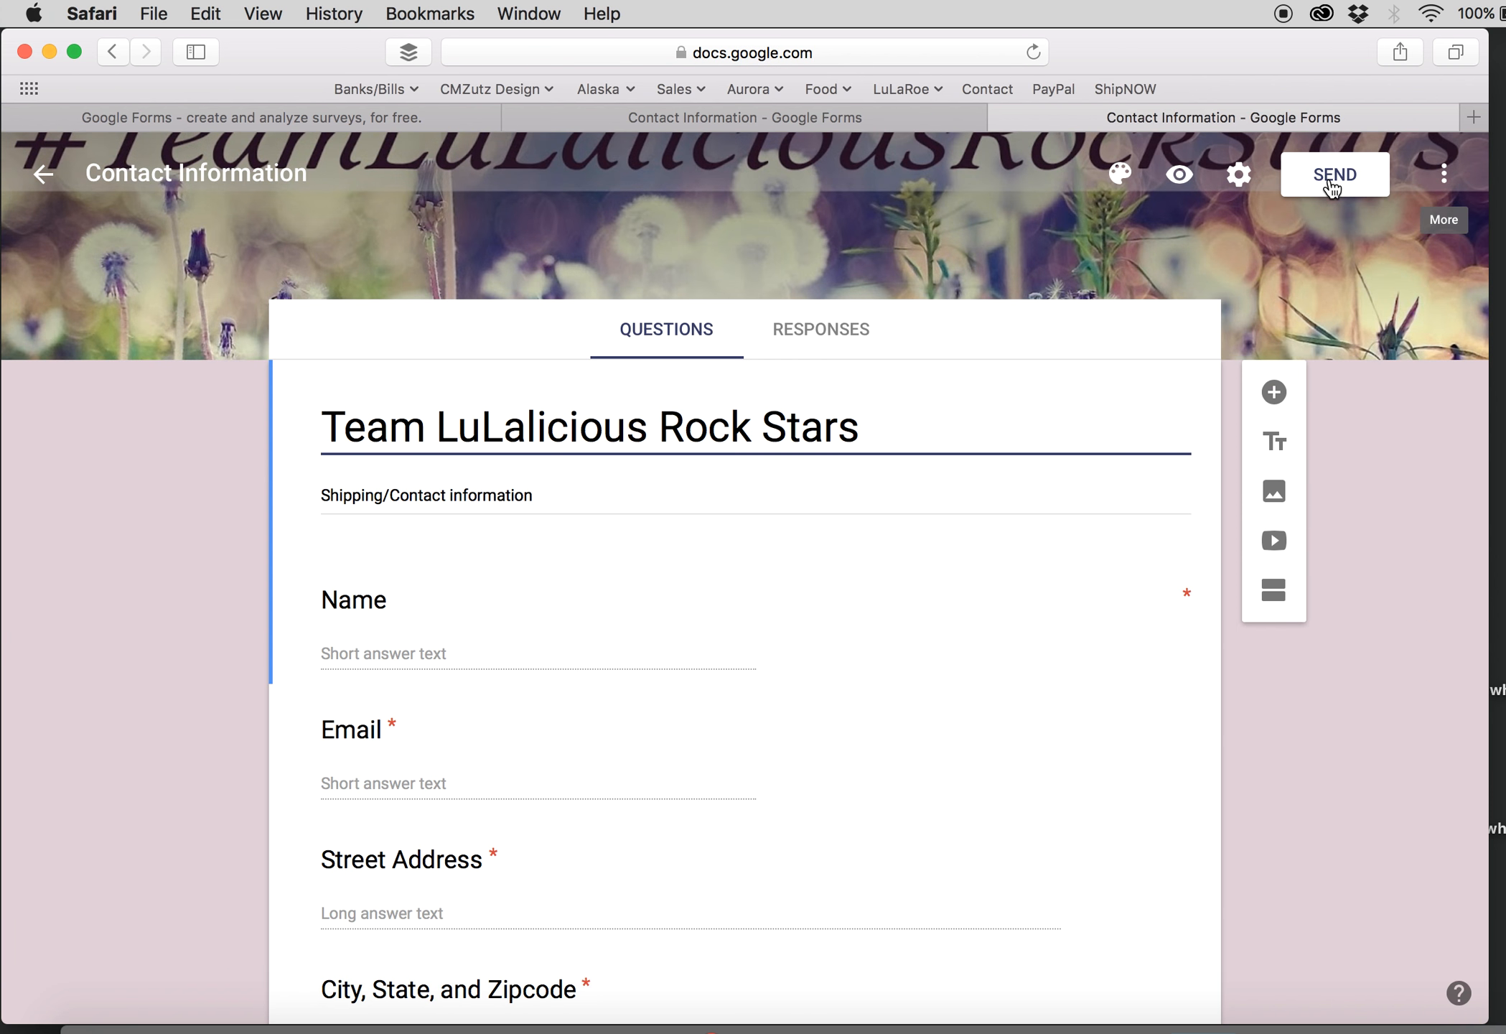
left_click(1445, 179)
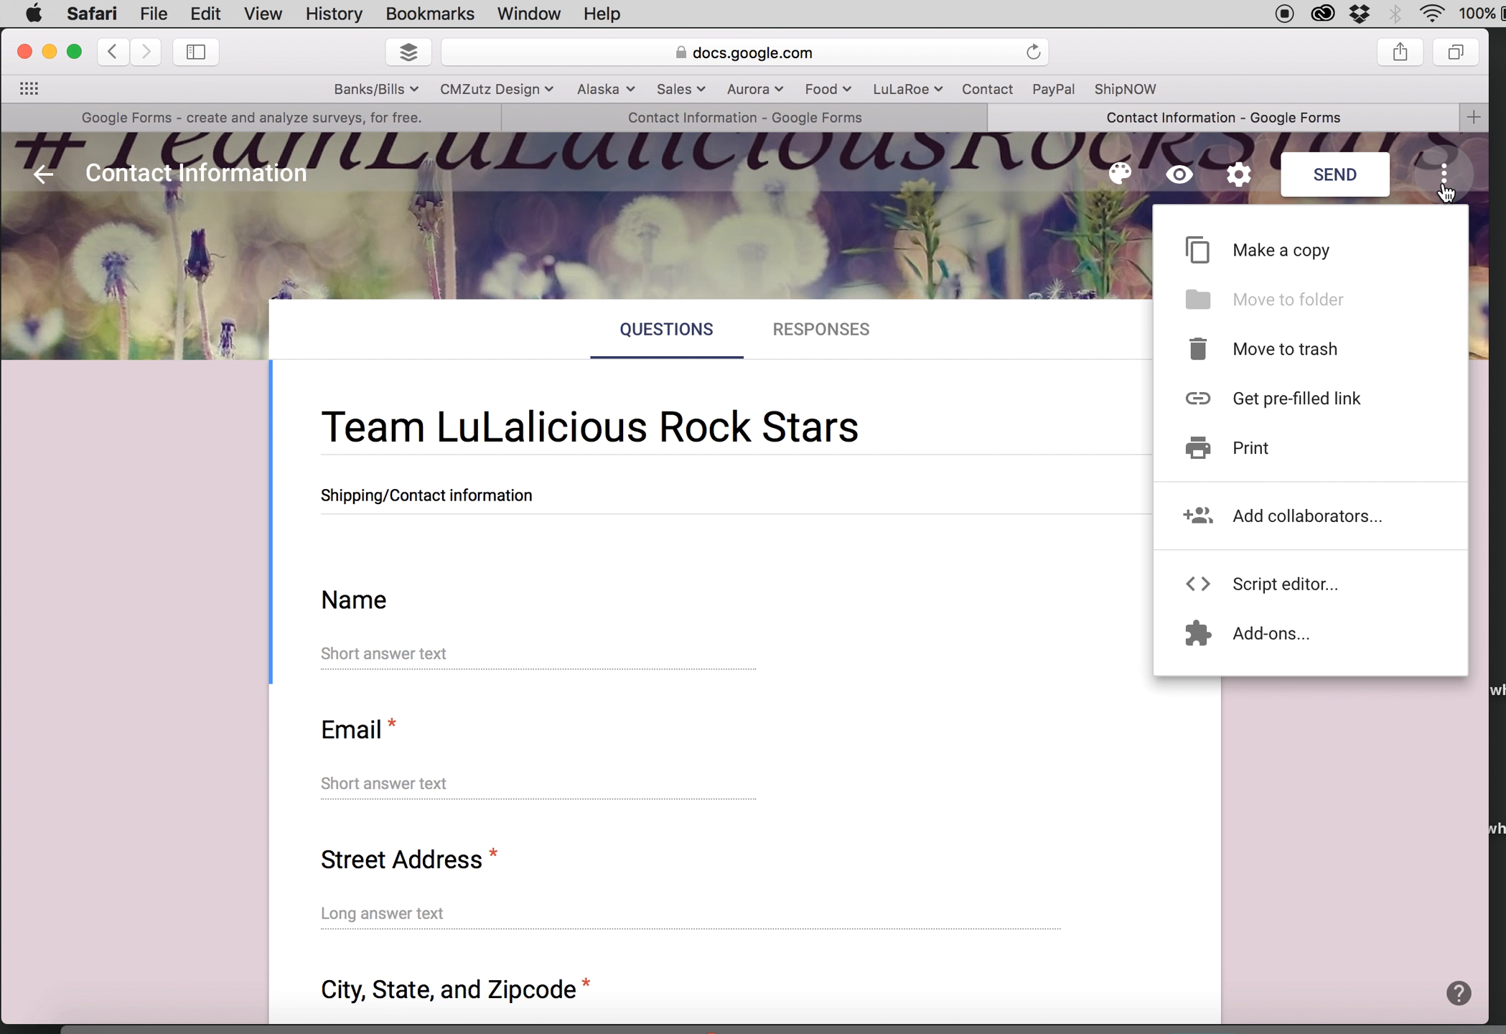
left_click(1444, 188)
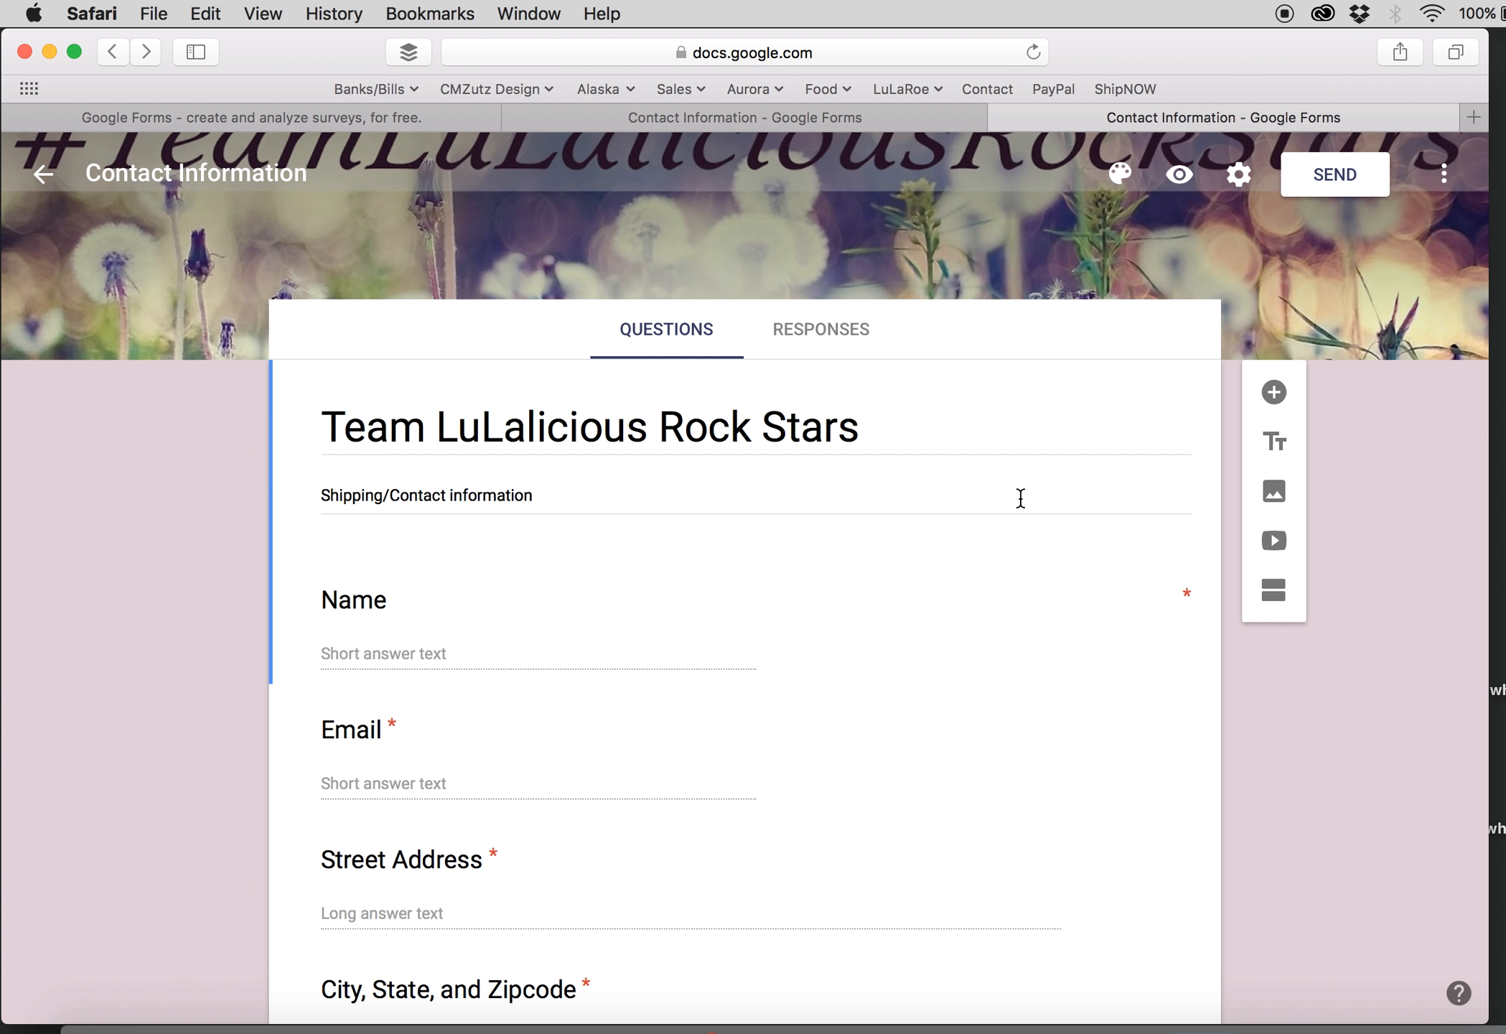
left_click(846, 345)
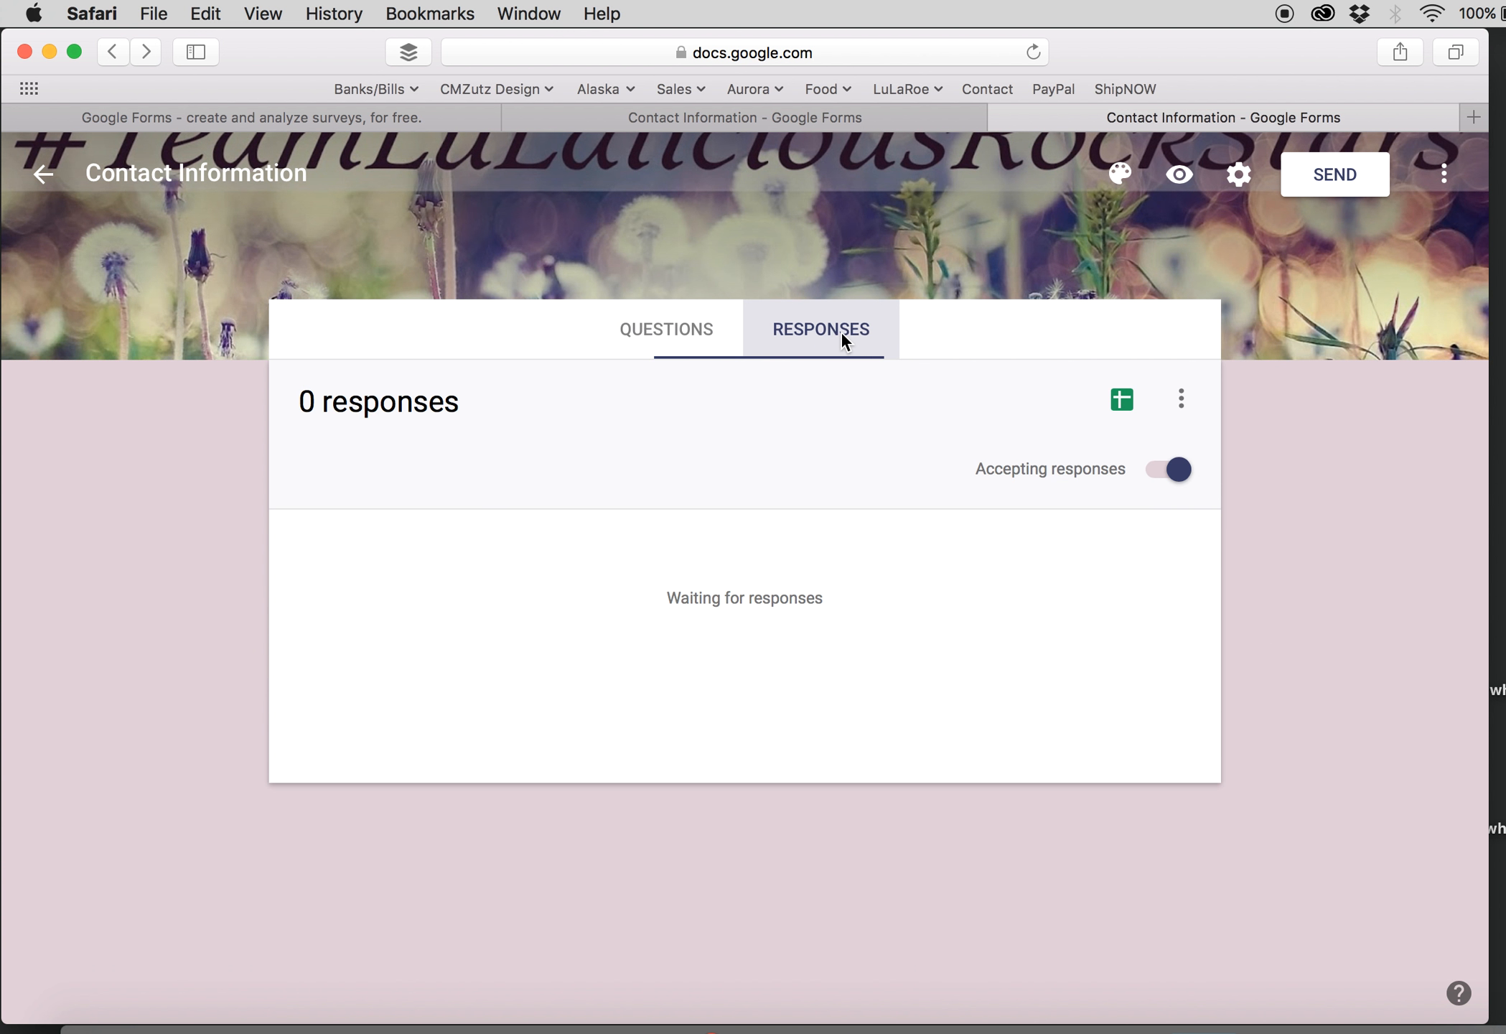
left_click(666, 335)
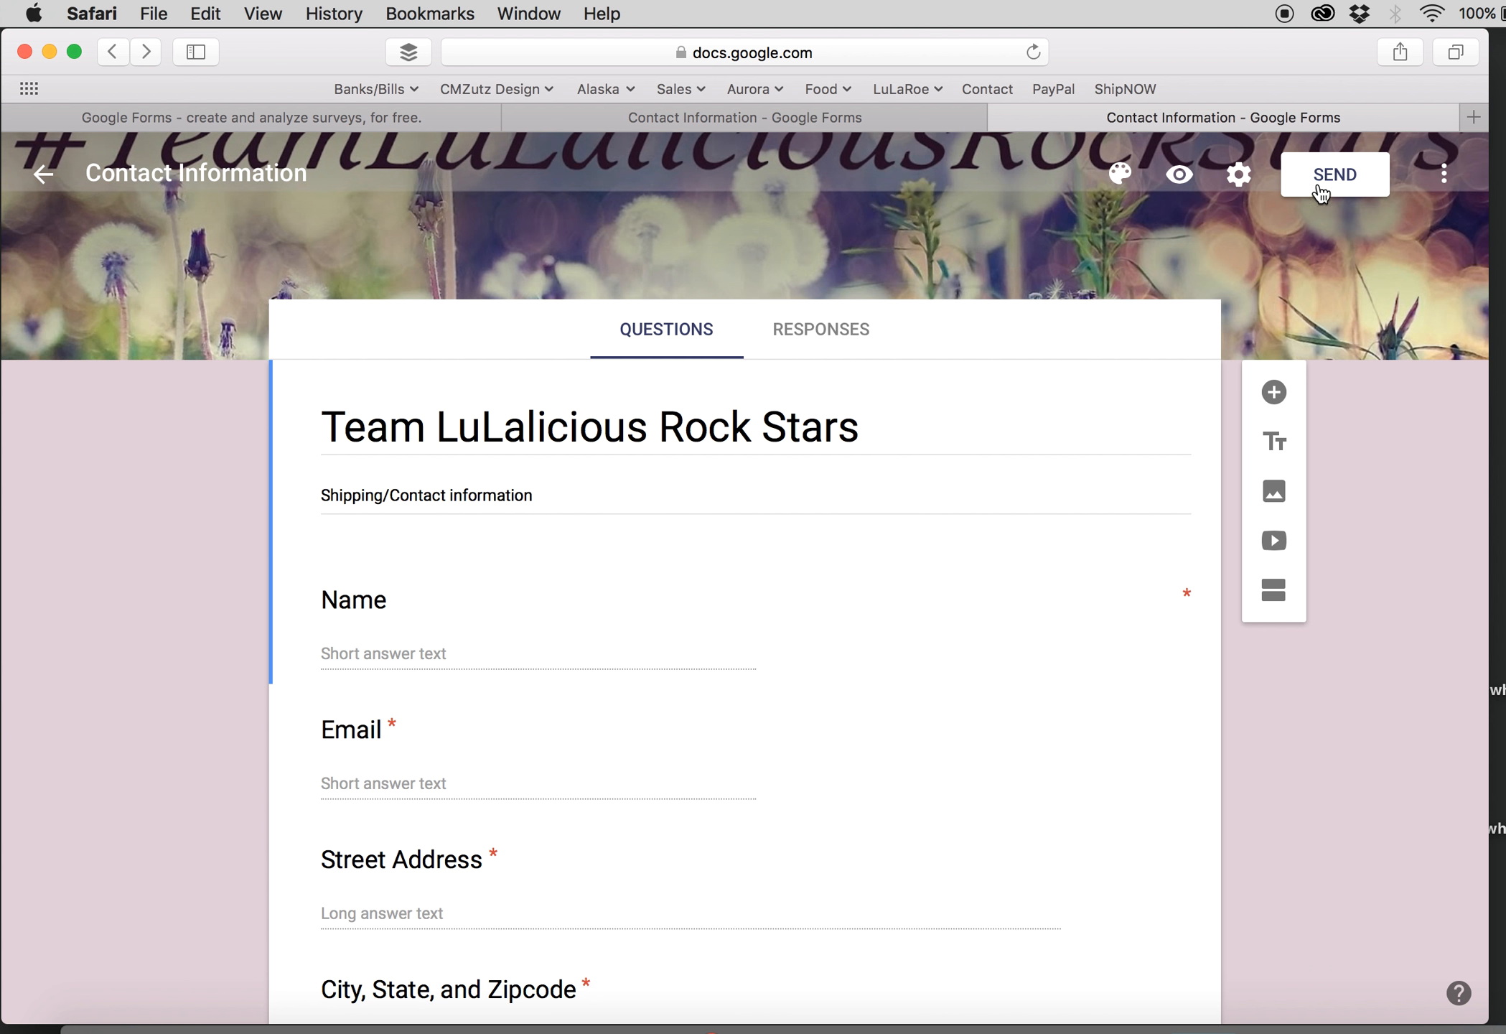
- Generate a shortened link for sending the form and copy it
left_click(1357, 176)
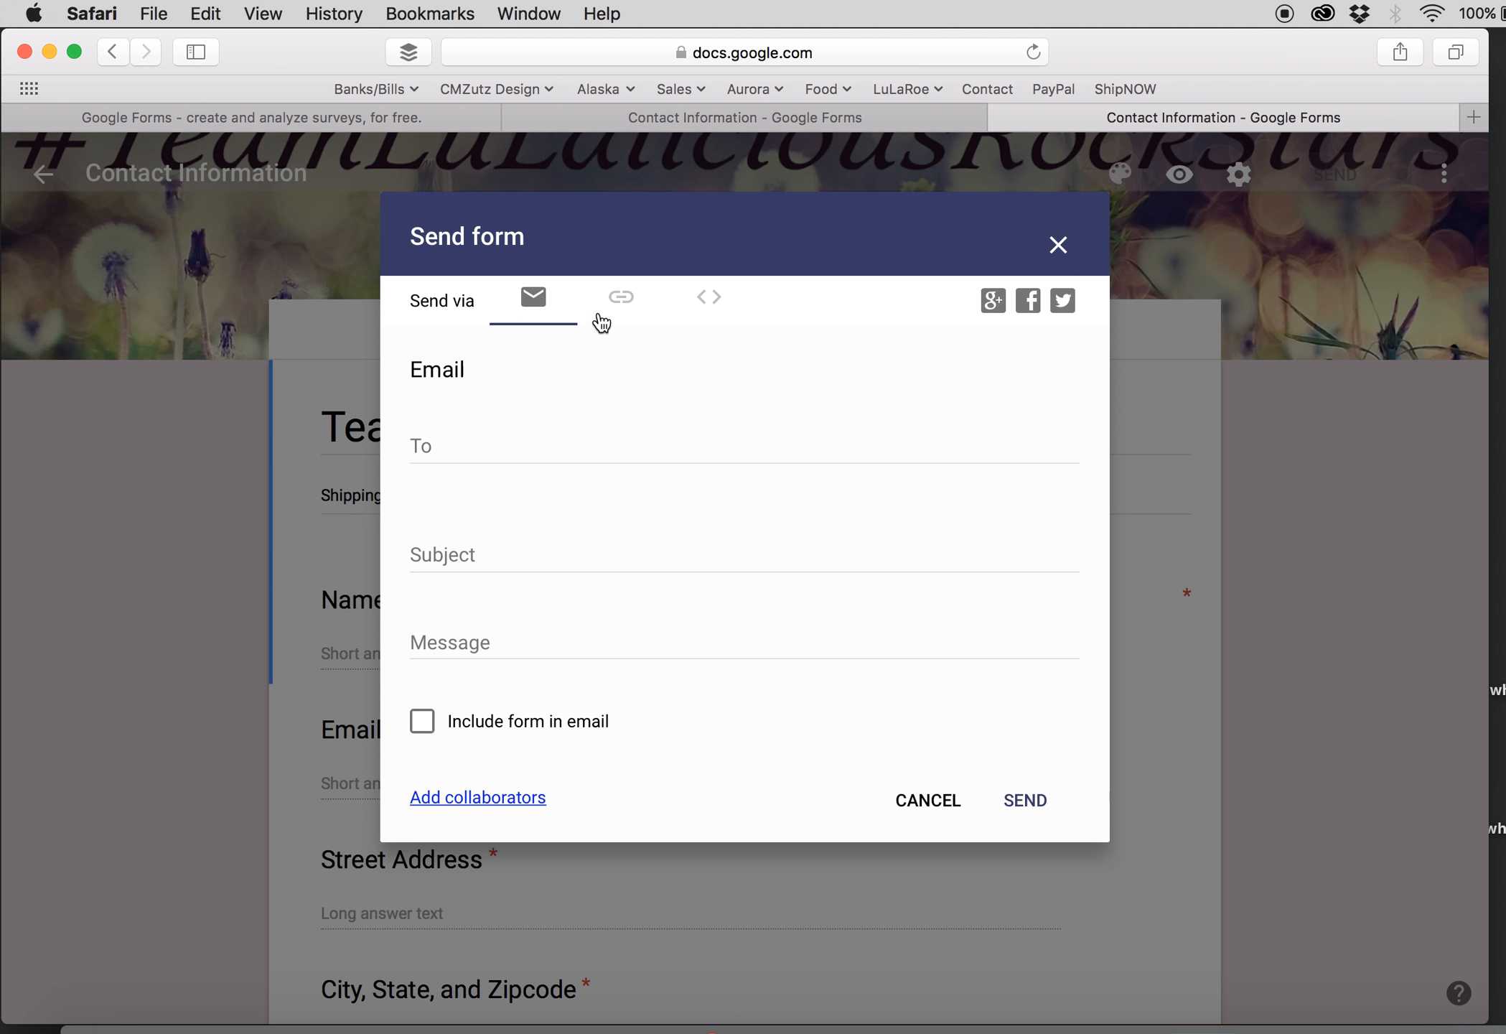
left_click(622, 299)
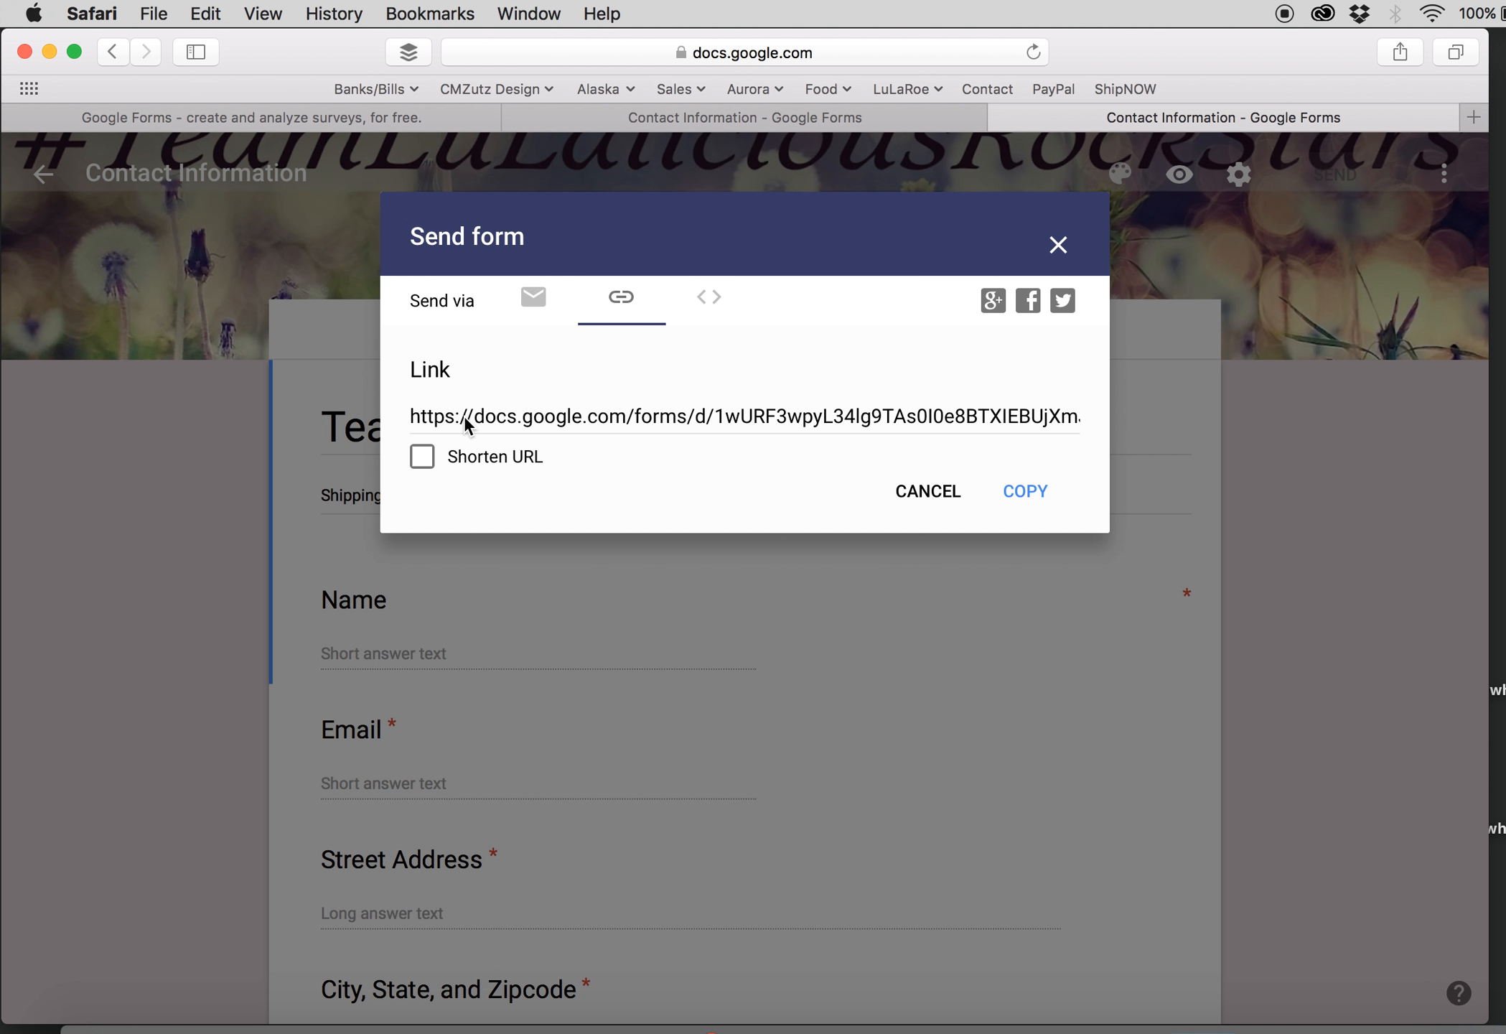
left_click(423, 460)
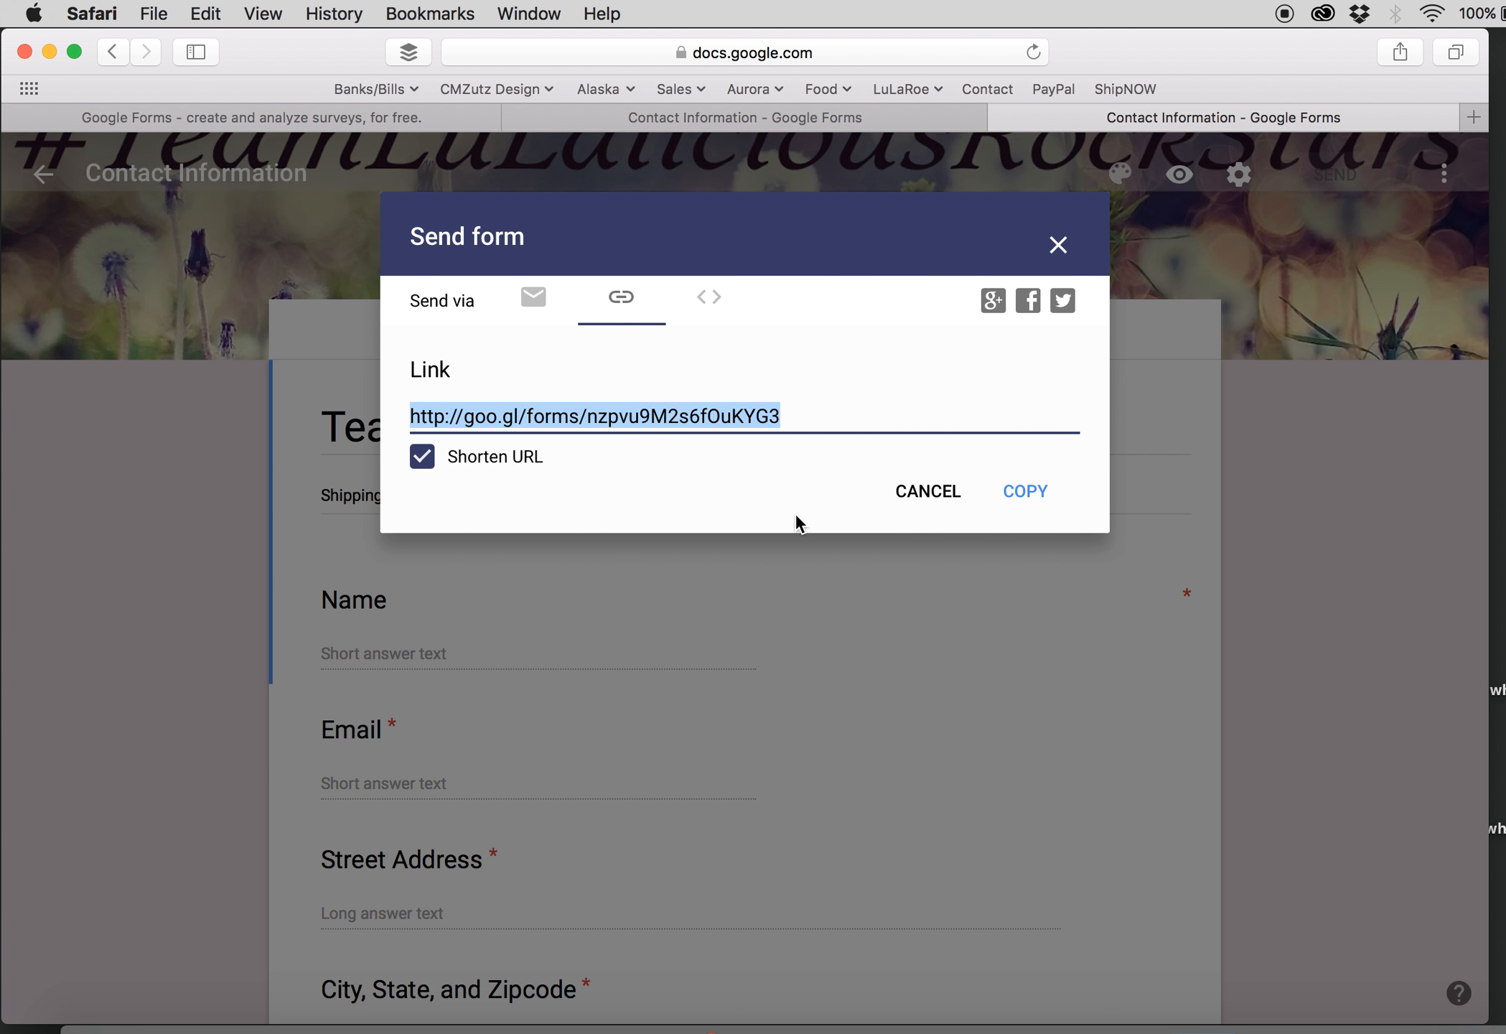
left_click(1030, 491)
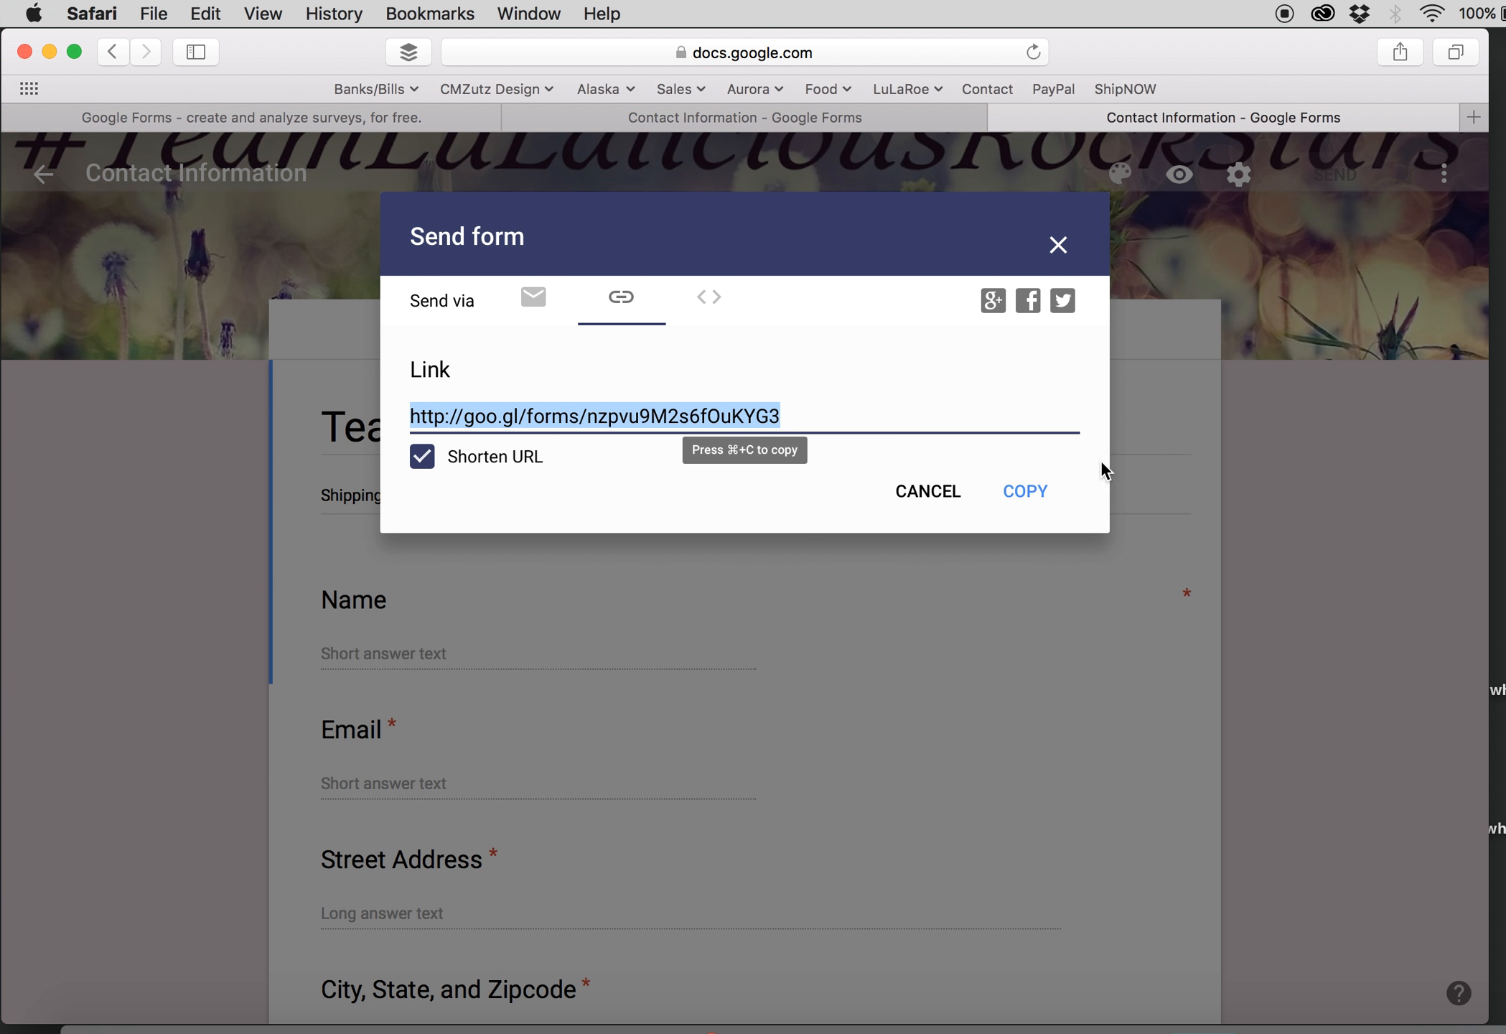
- Open Facebook in a new browser tab and go to the Team LuLalicious Rock Stars group
left_click(1474, 118)
type("facebook.co")
key("Return")
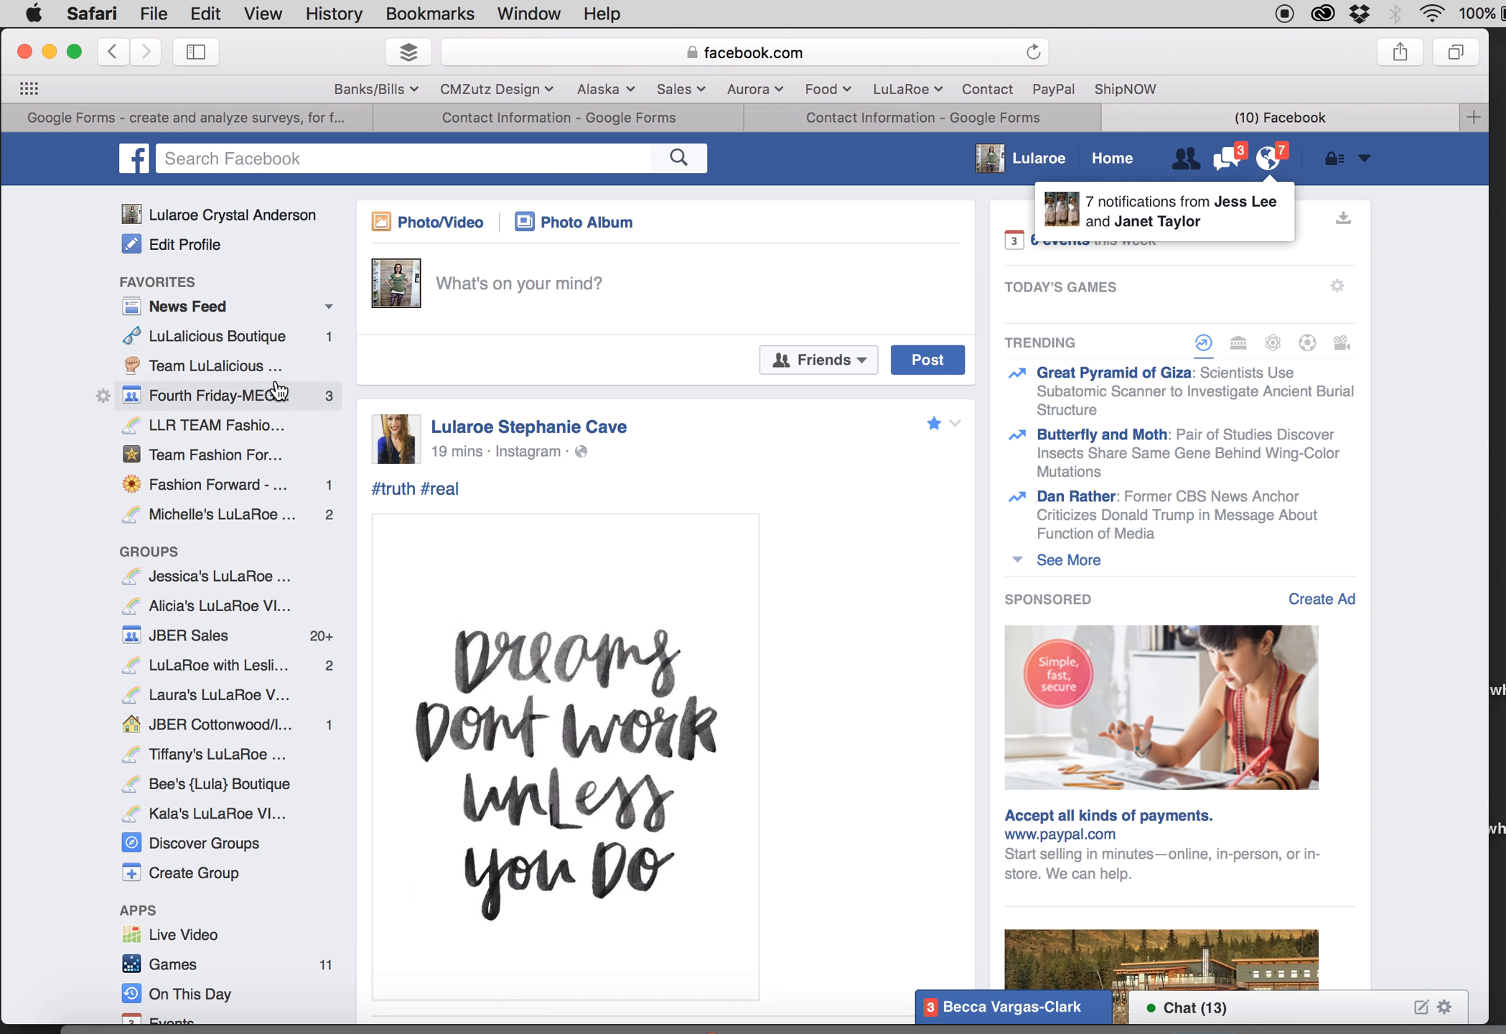
left_click(214, 367)
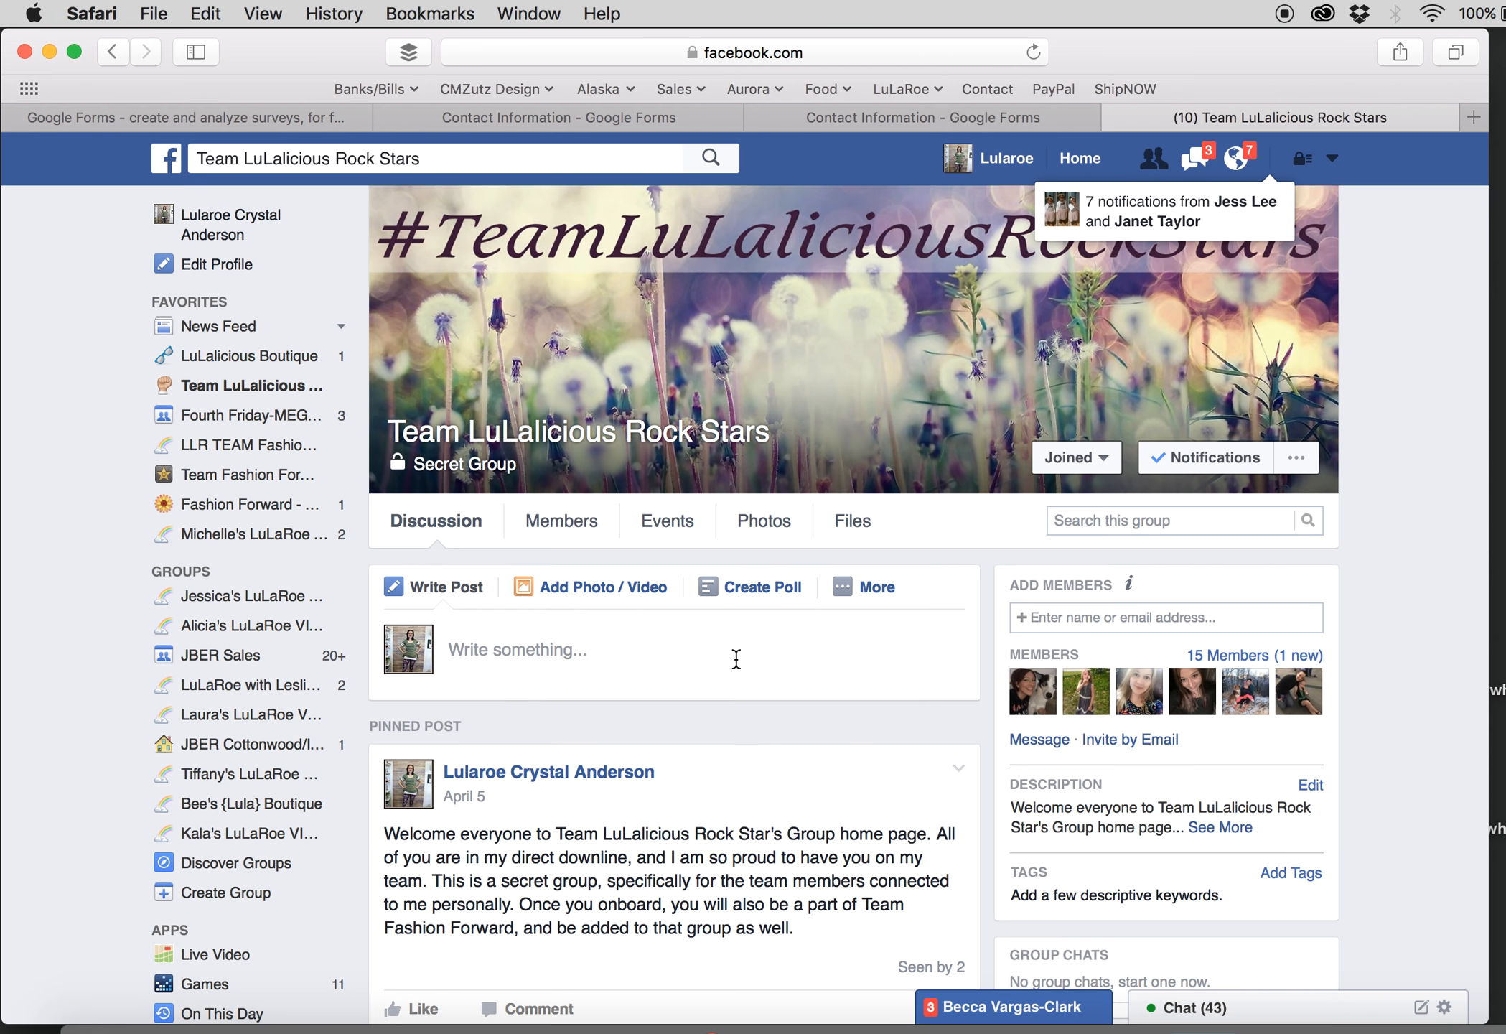
- Open the group's pinned welcome post for editing and add a blank line below its text
left_click(736, 658)
scroll(736, 659, "down", 3)
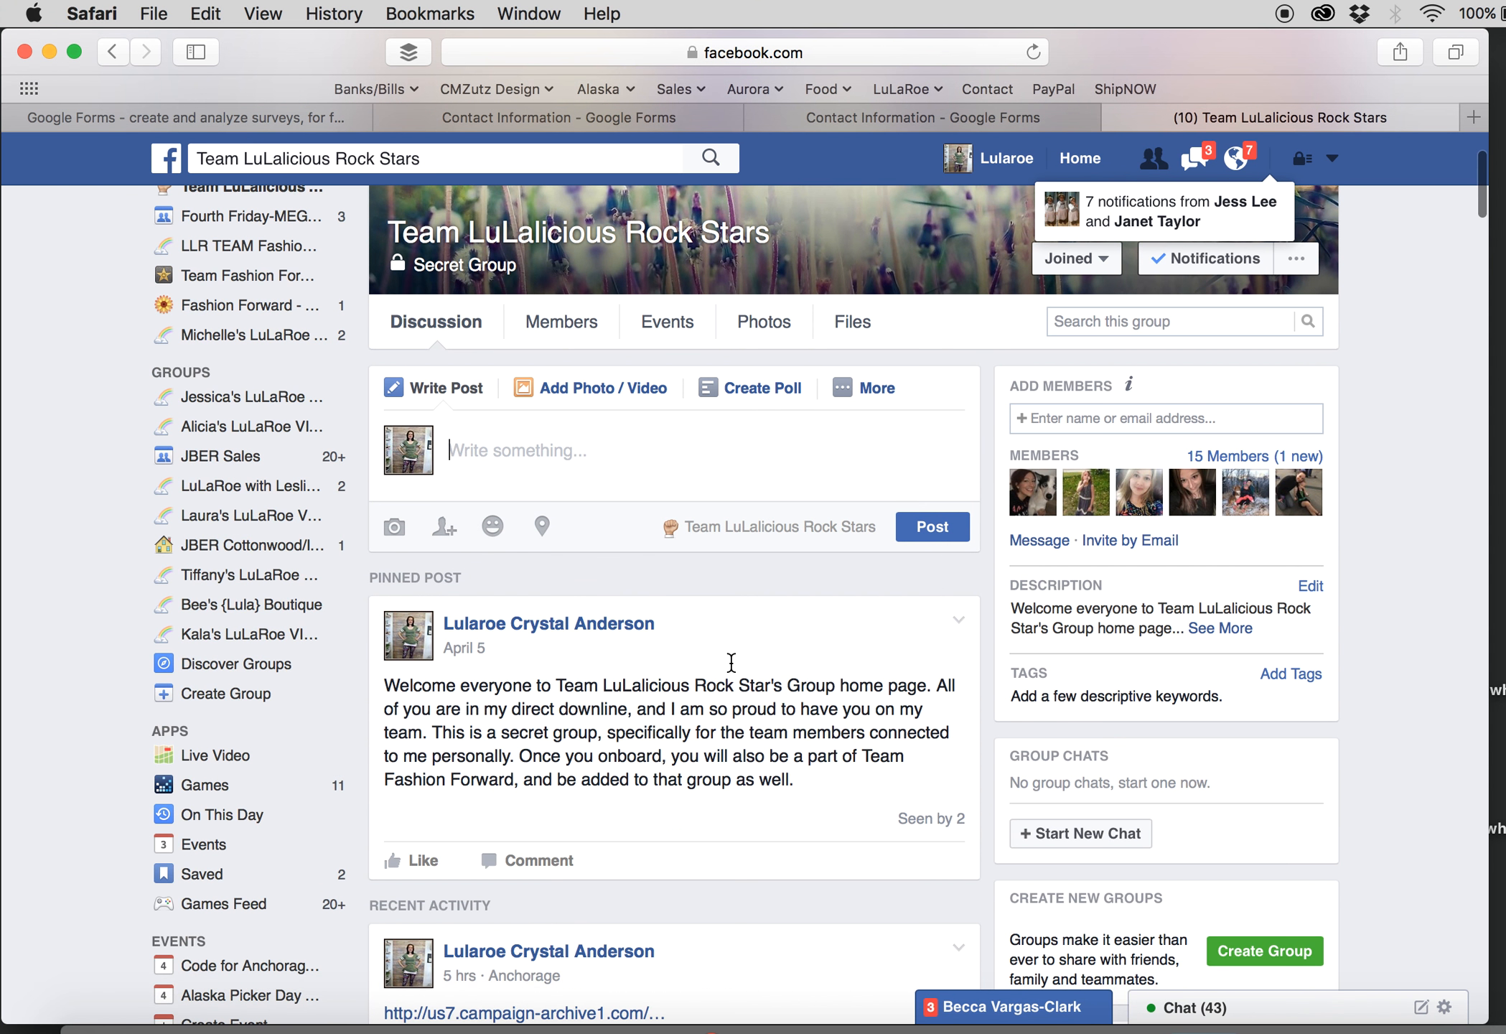
left_click(959, 620)
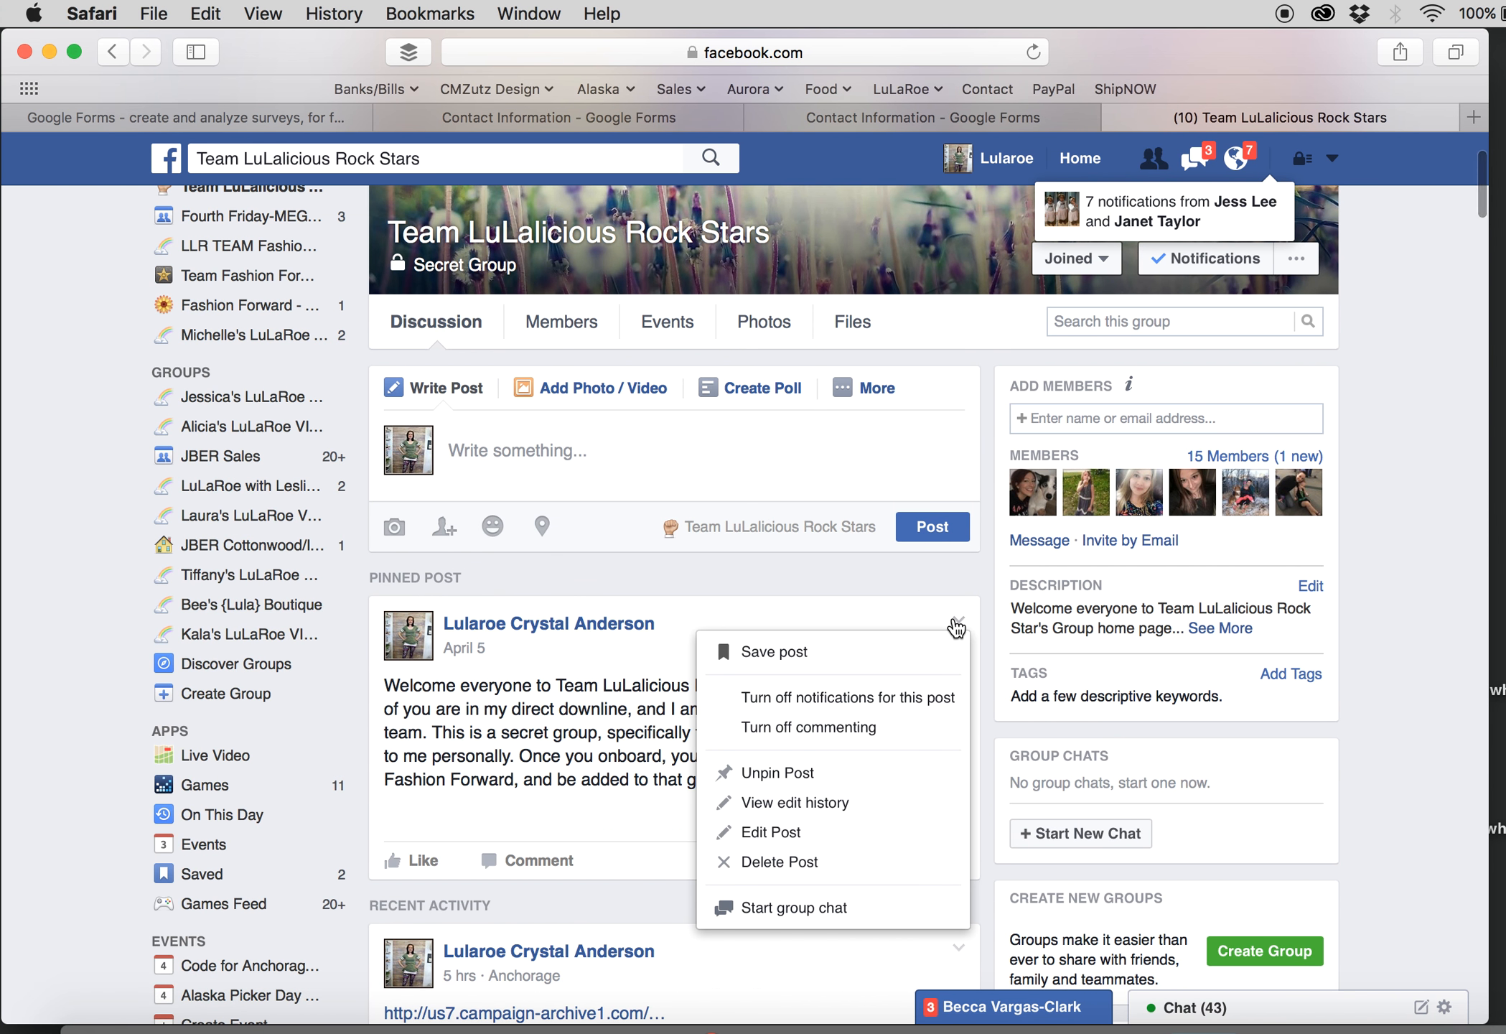
left_click(595, 644)
scroll(685, 791, "down", 3)
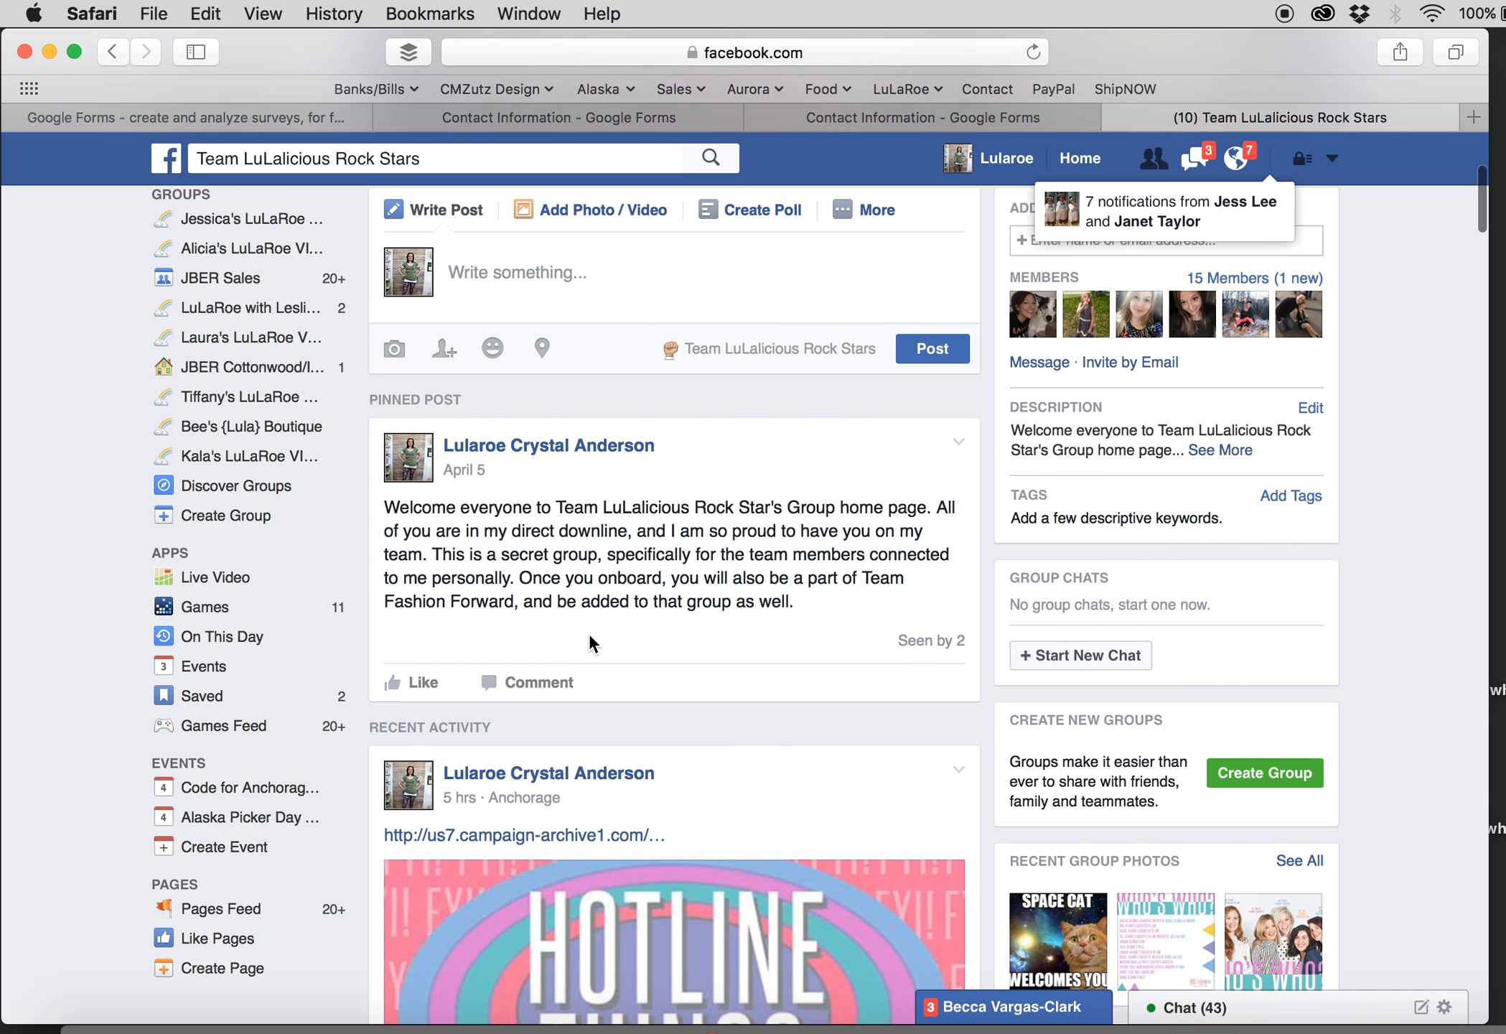
left_click(959, 442)
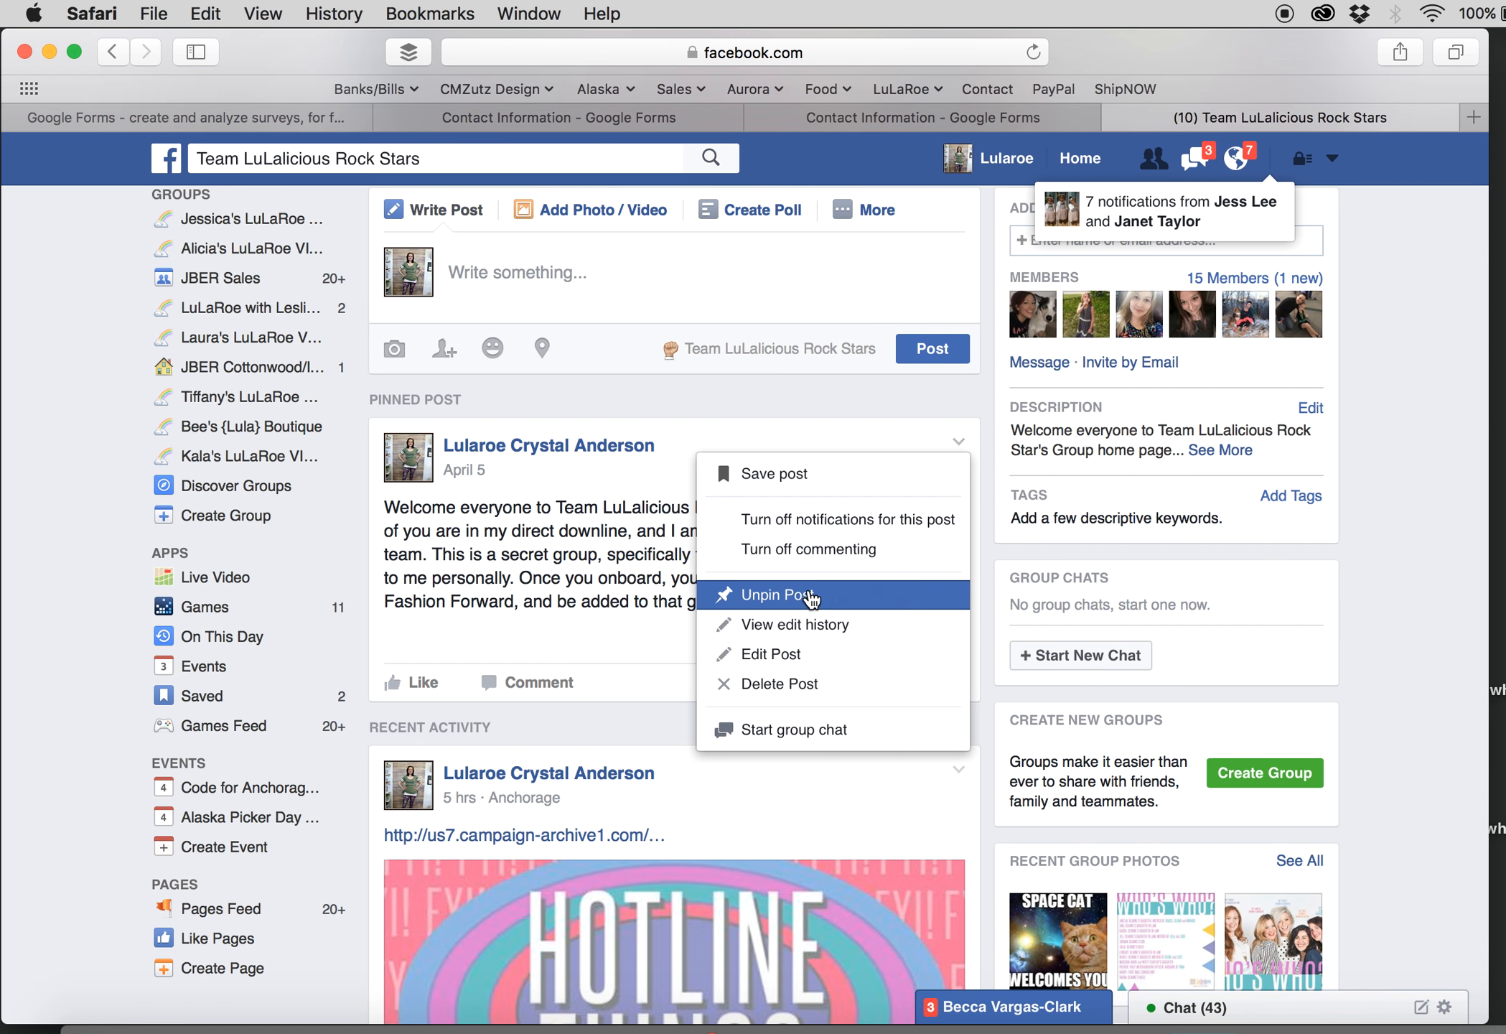
left_click(786, 655)
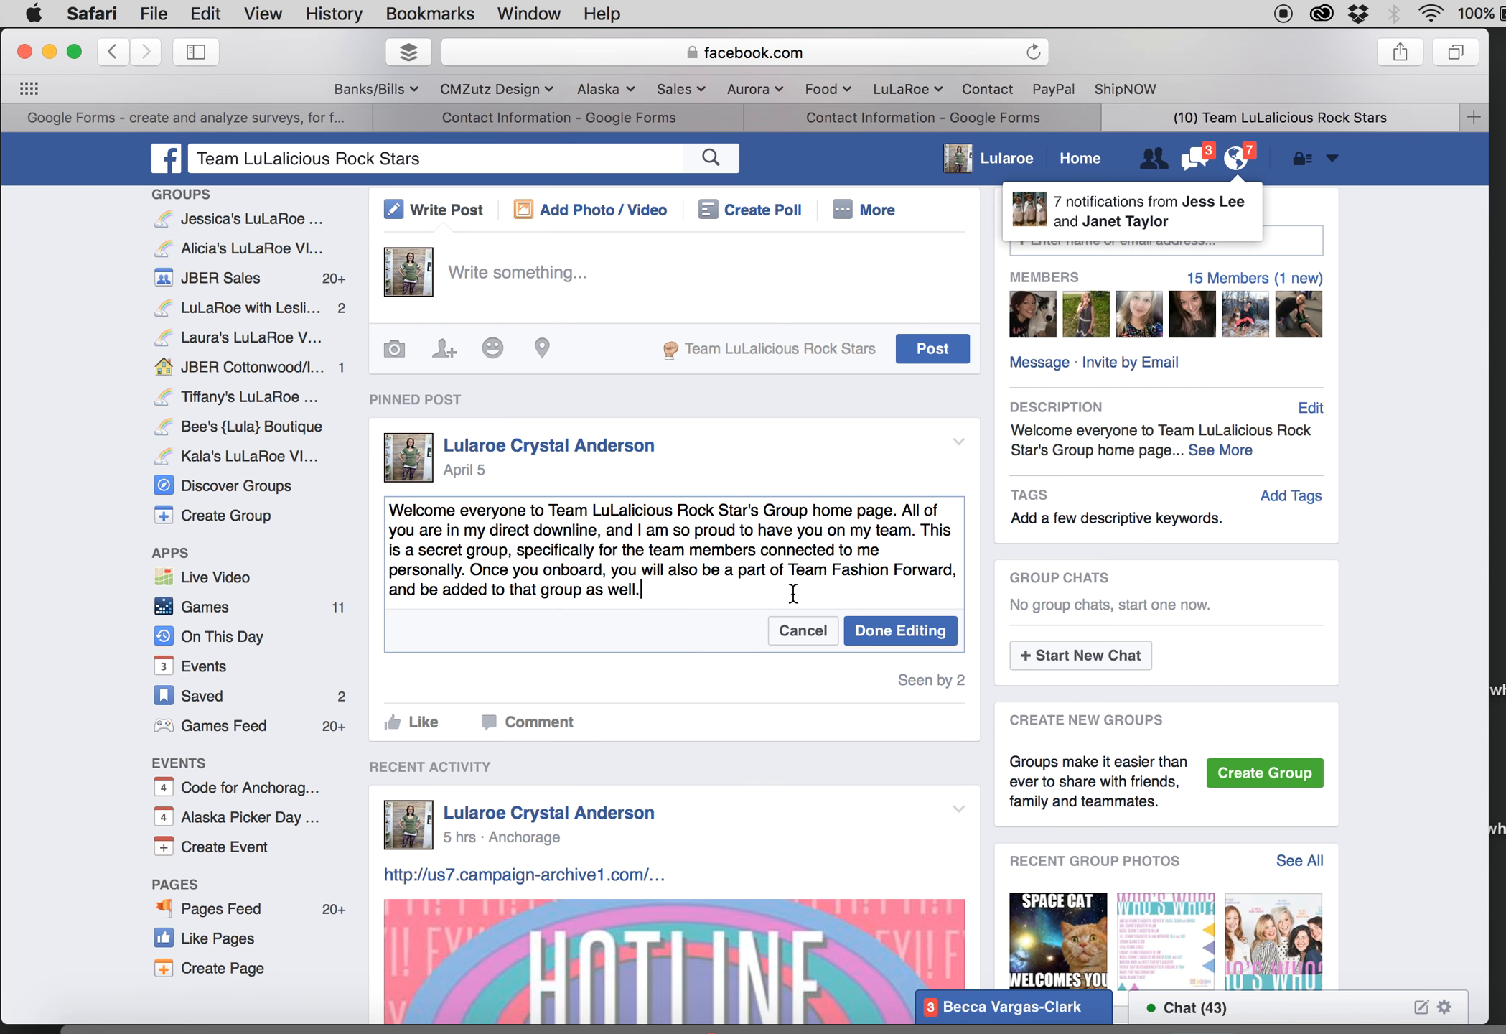
key("Return")
key("Return")
key("super+v")
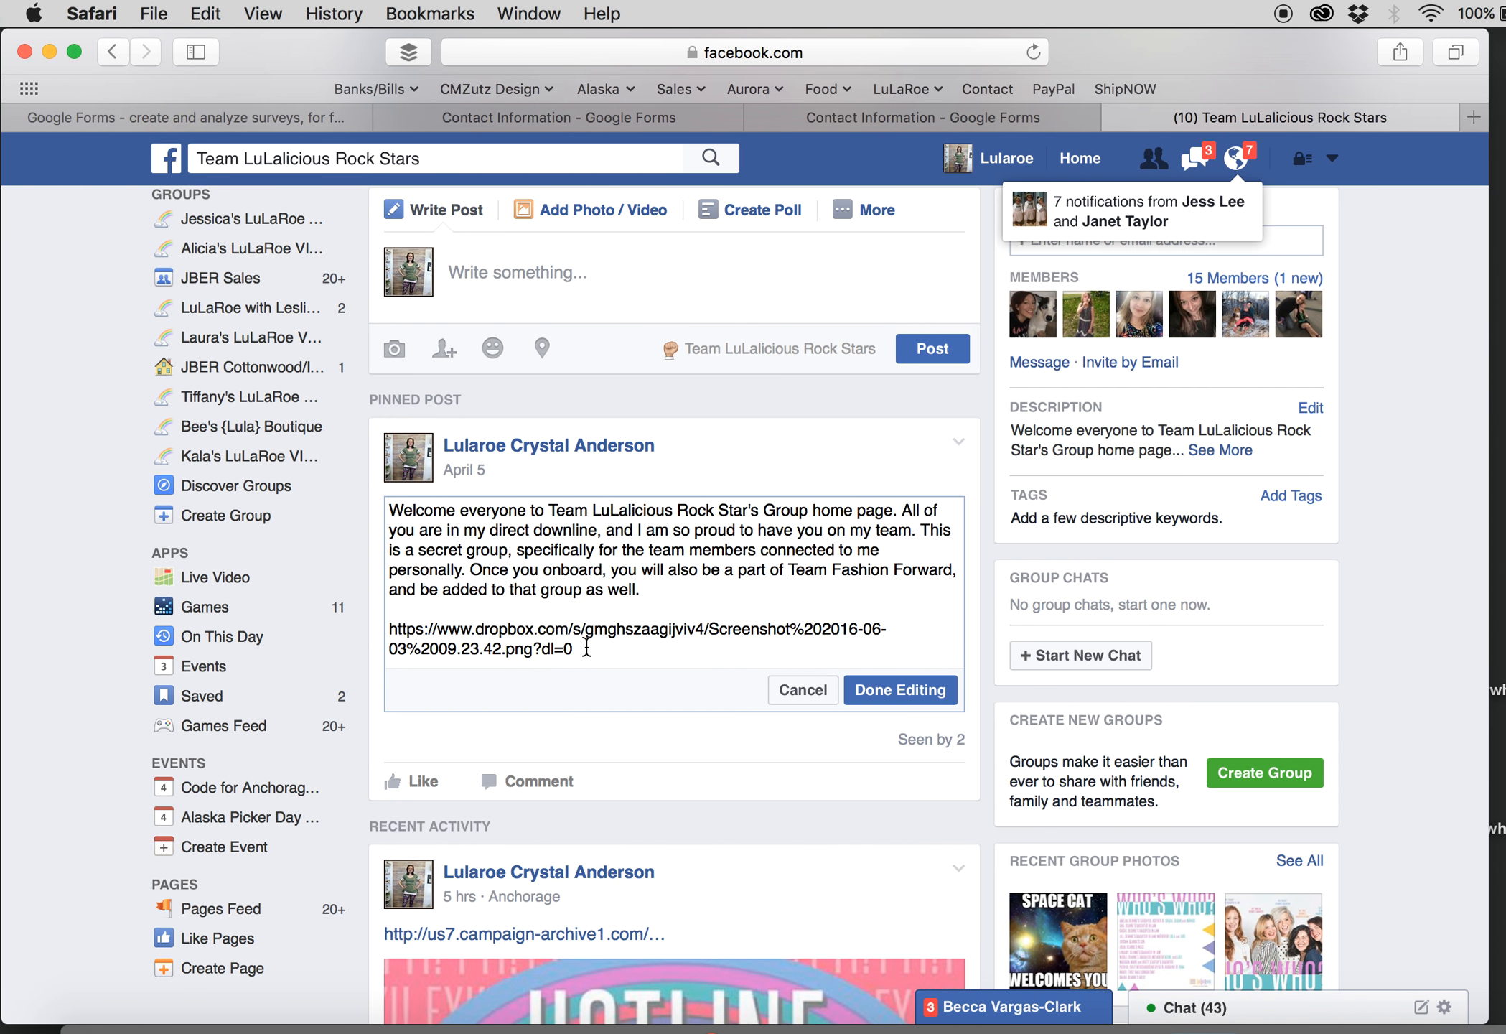
left_click_drag(588, 646, 326, 622)
key("BackSpace")
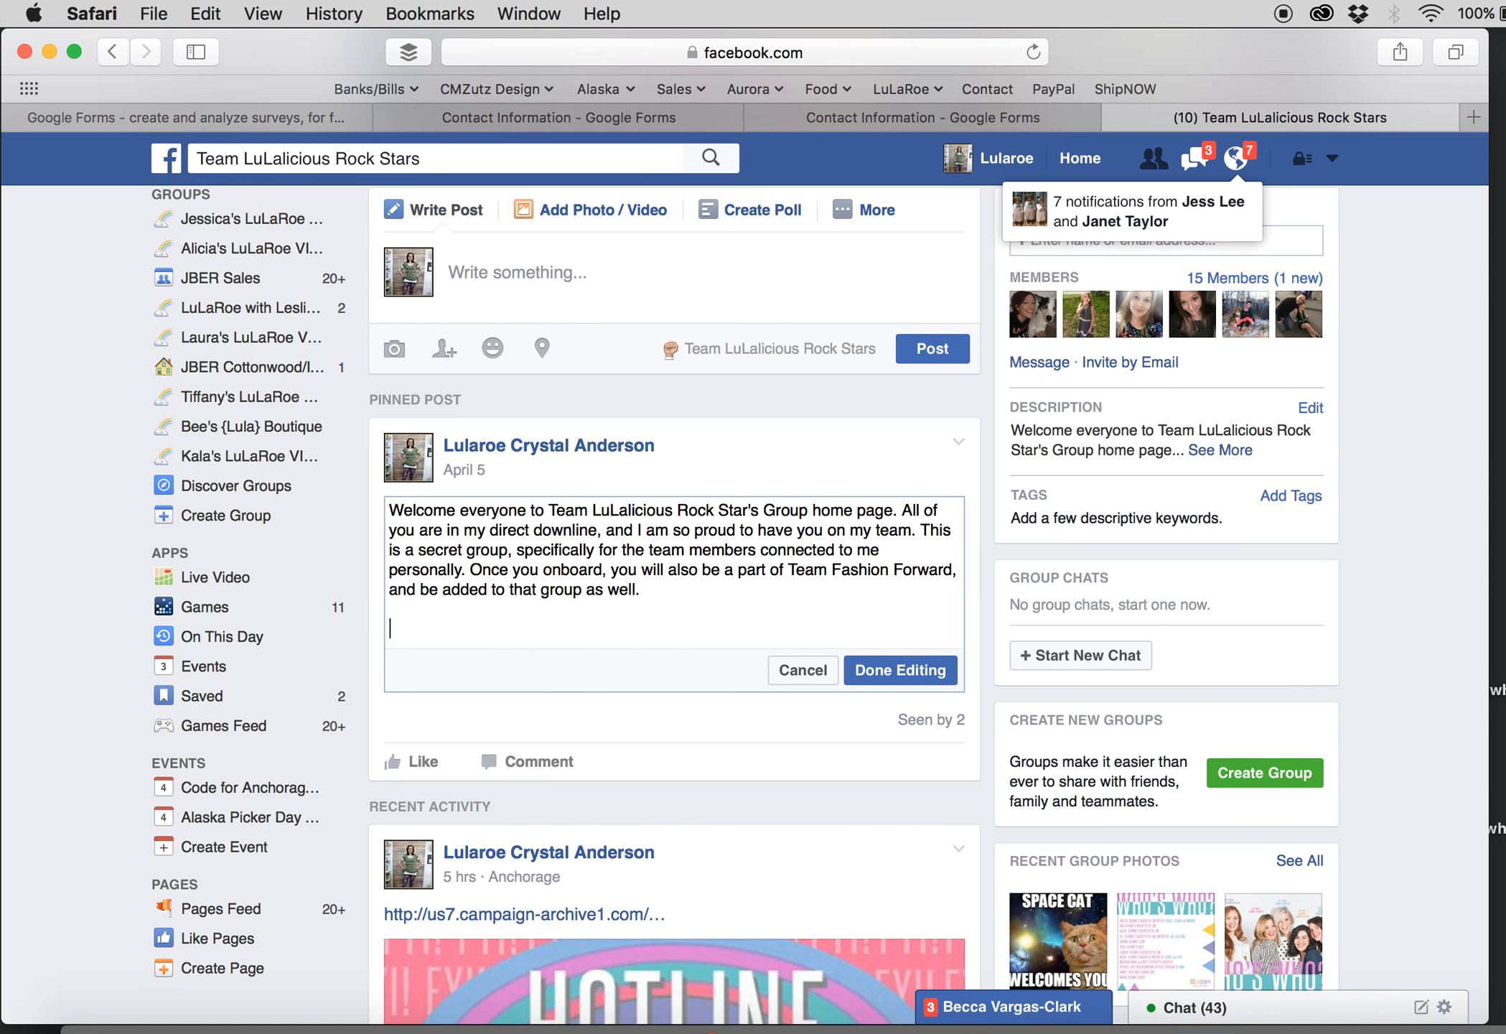
- Return to the Contact Information form in Google Forms and copy its shortened link from the Send form dialog
left_click(911, 119)
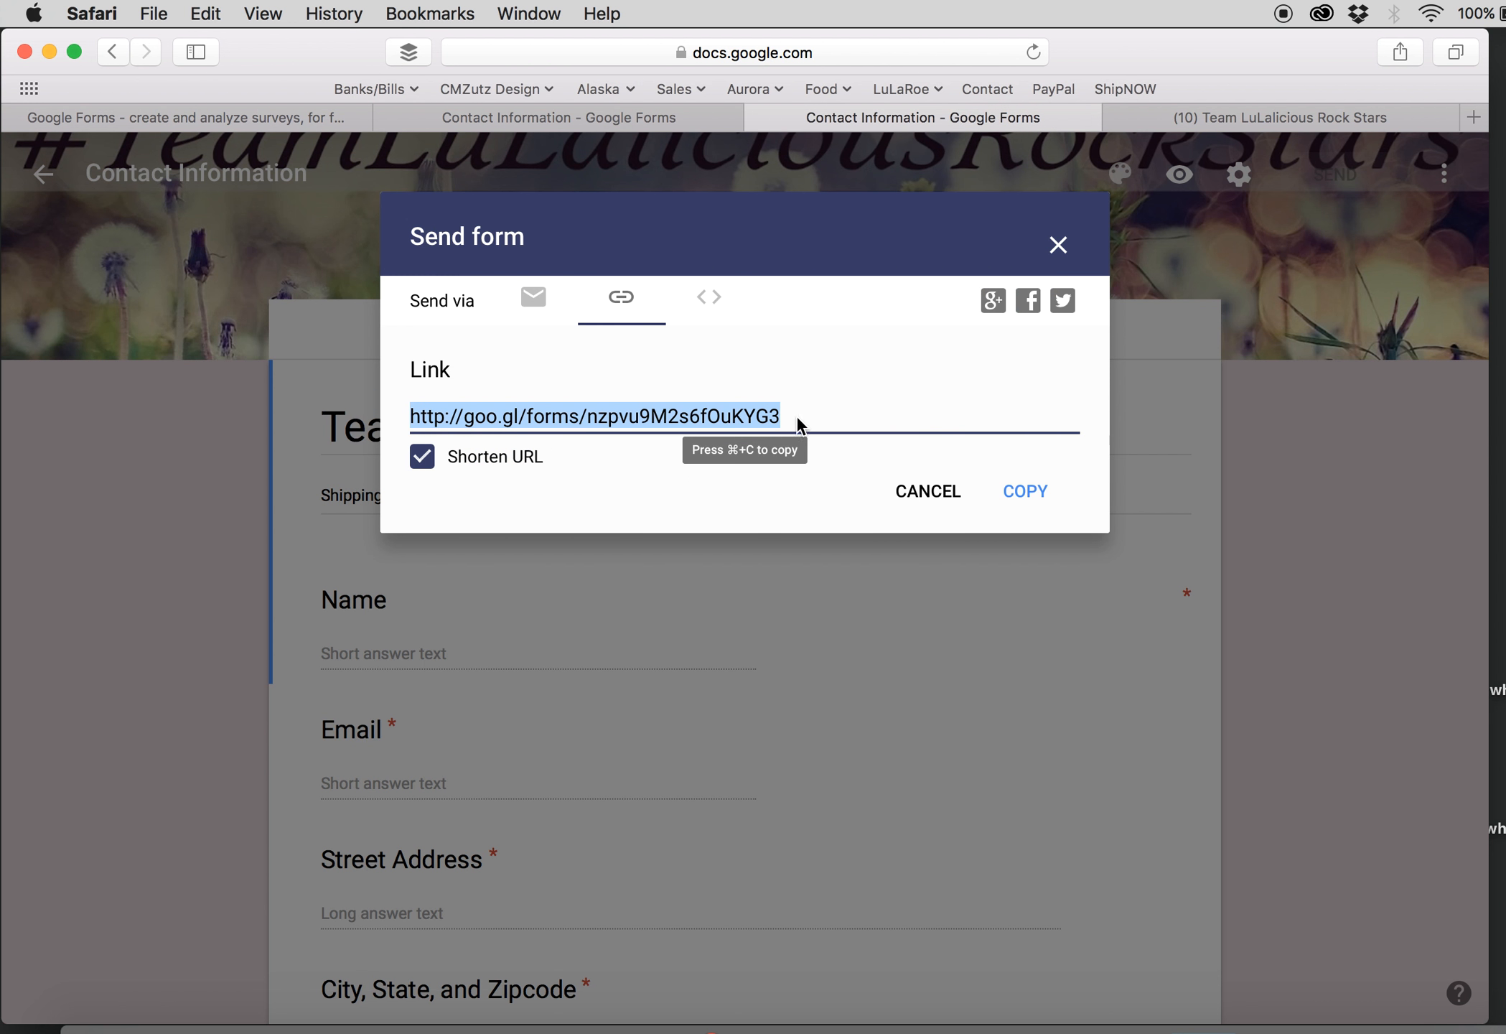
key("super+c")
left_click_drag(791, 419, 415, 424)
key("super+c")
key("super+c")
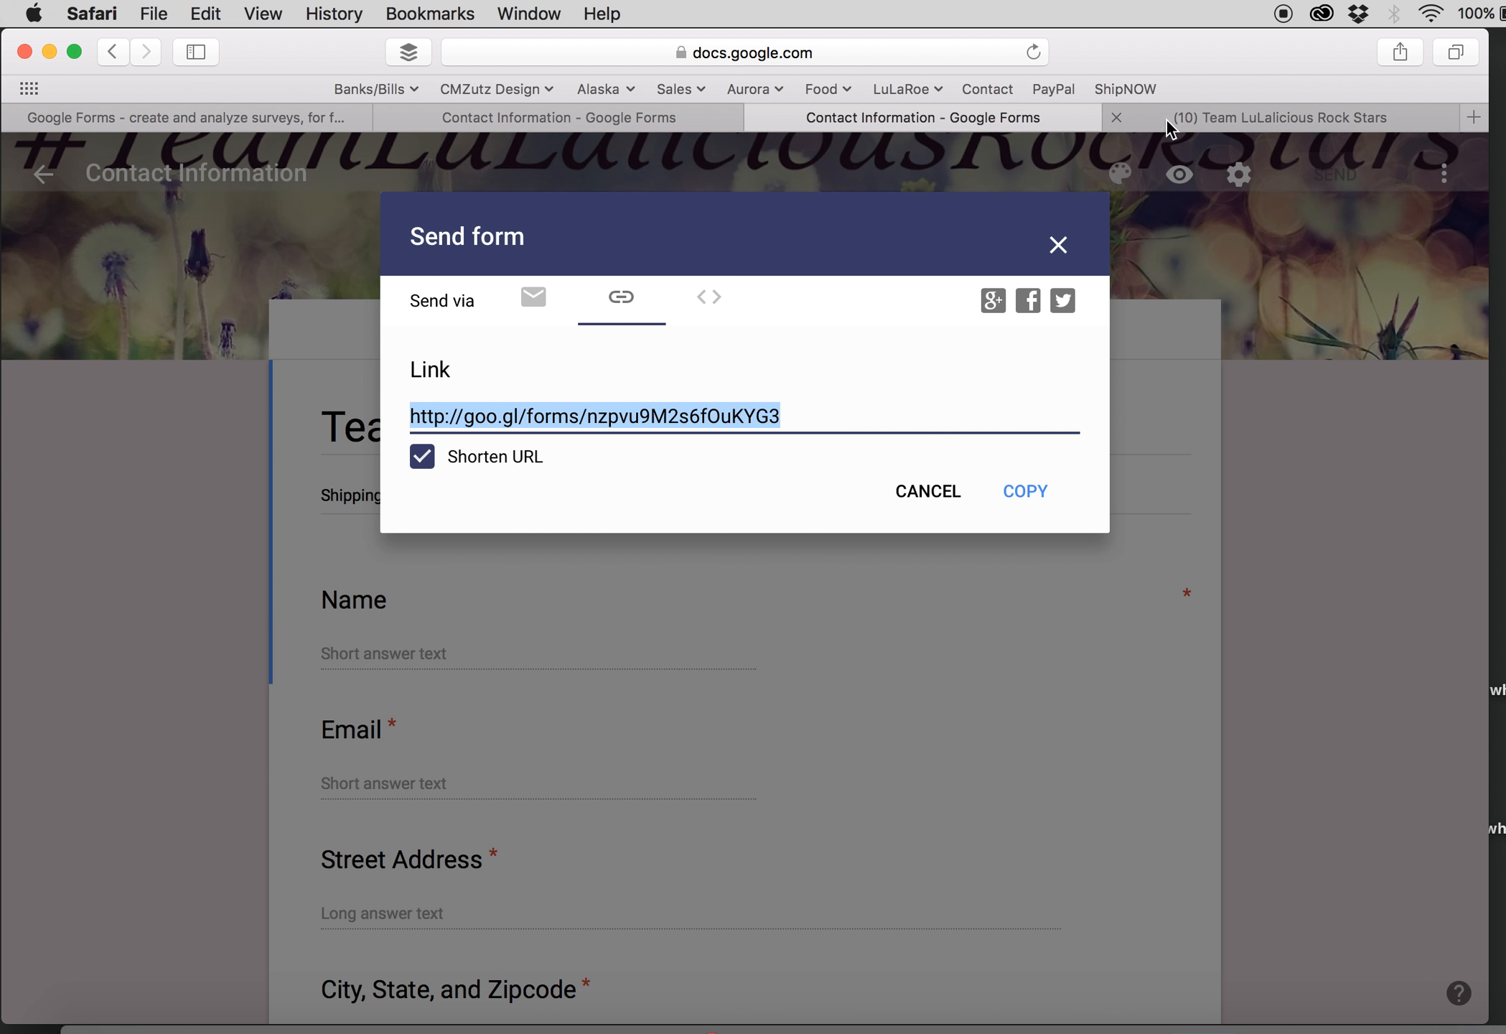
left_click(1206, 121)
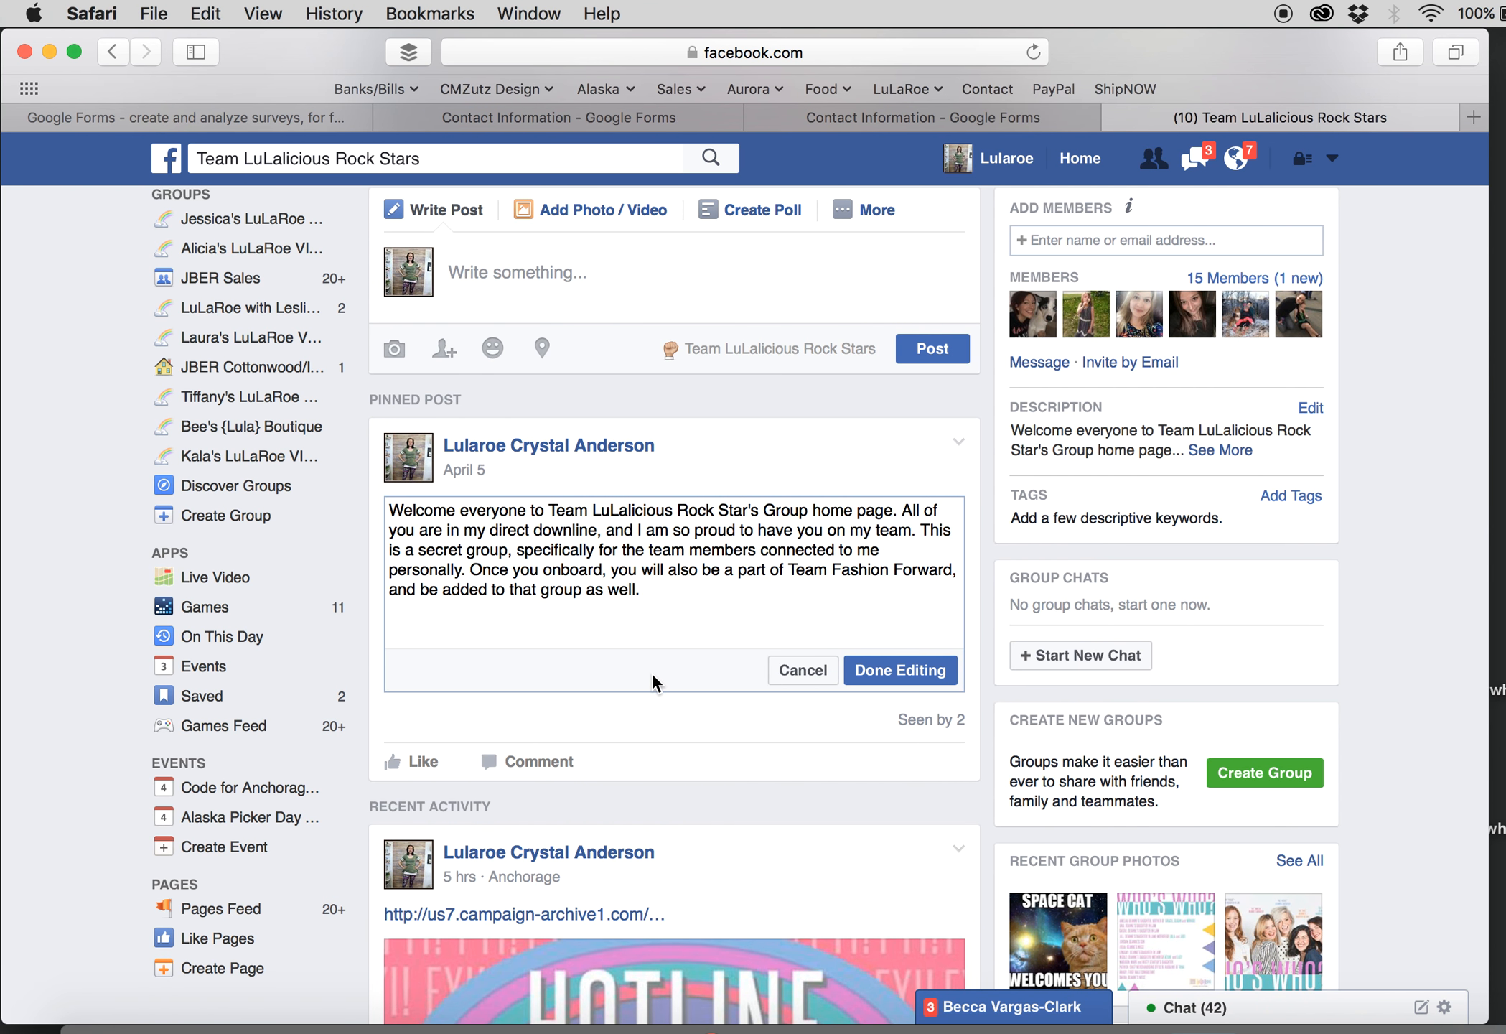
key("super+v")
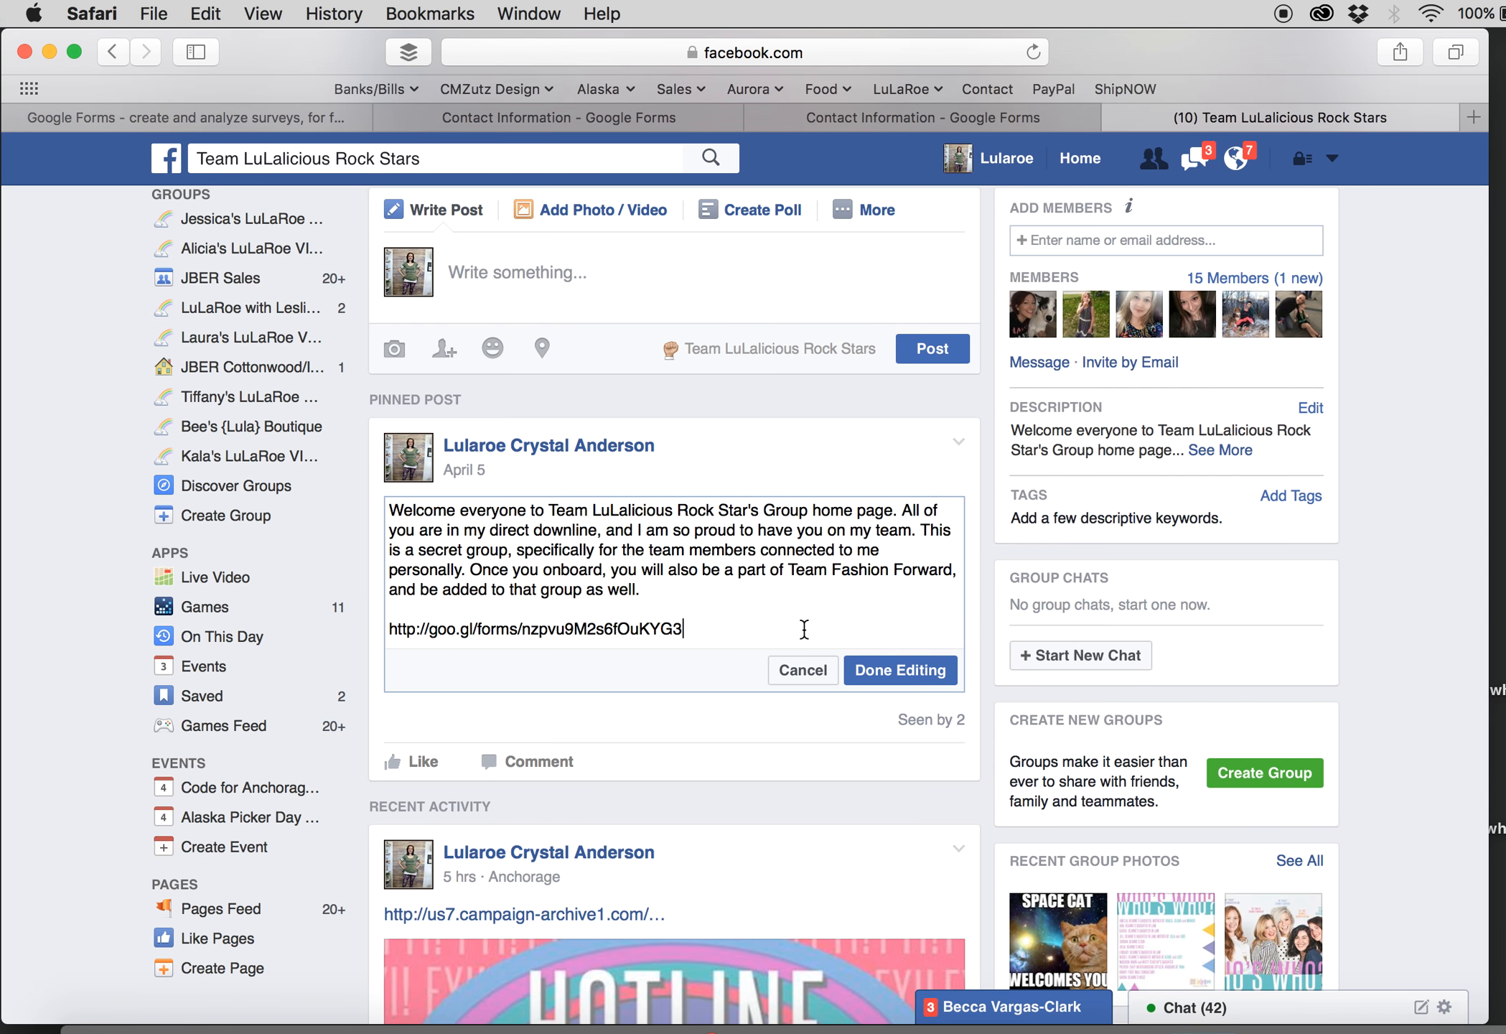
left_click(899, 672)
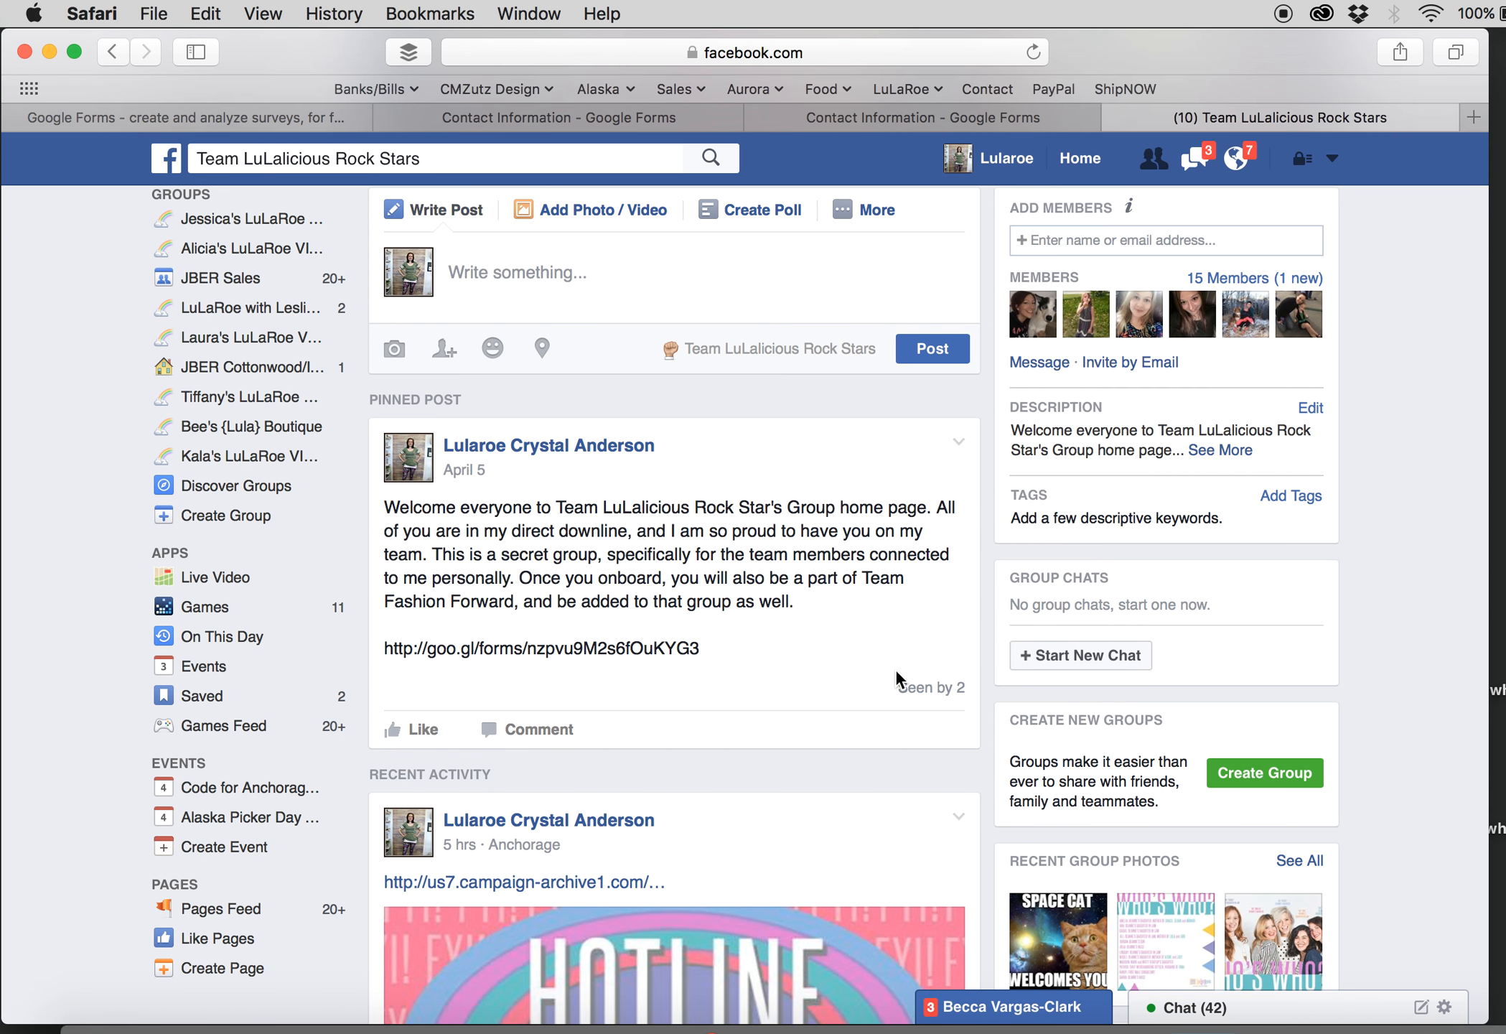
left_click(902, 673)
scroll(902, 679, "up", 5)
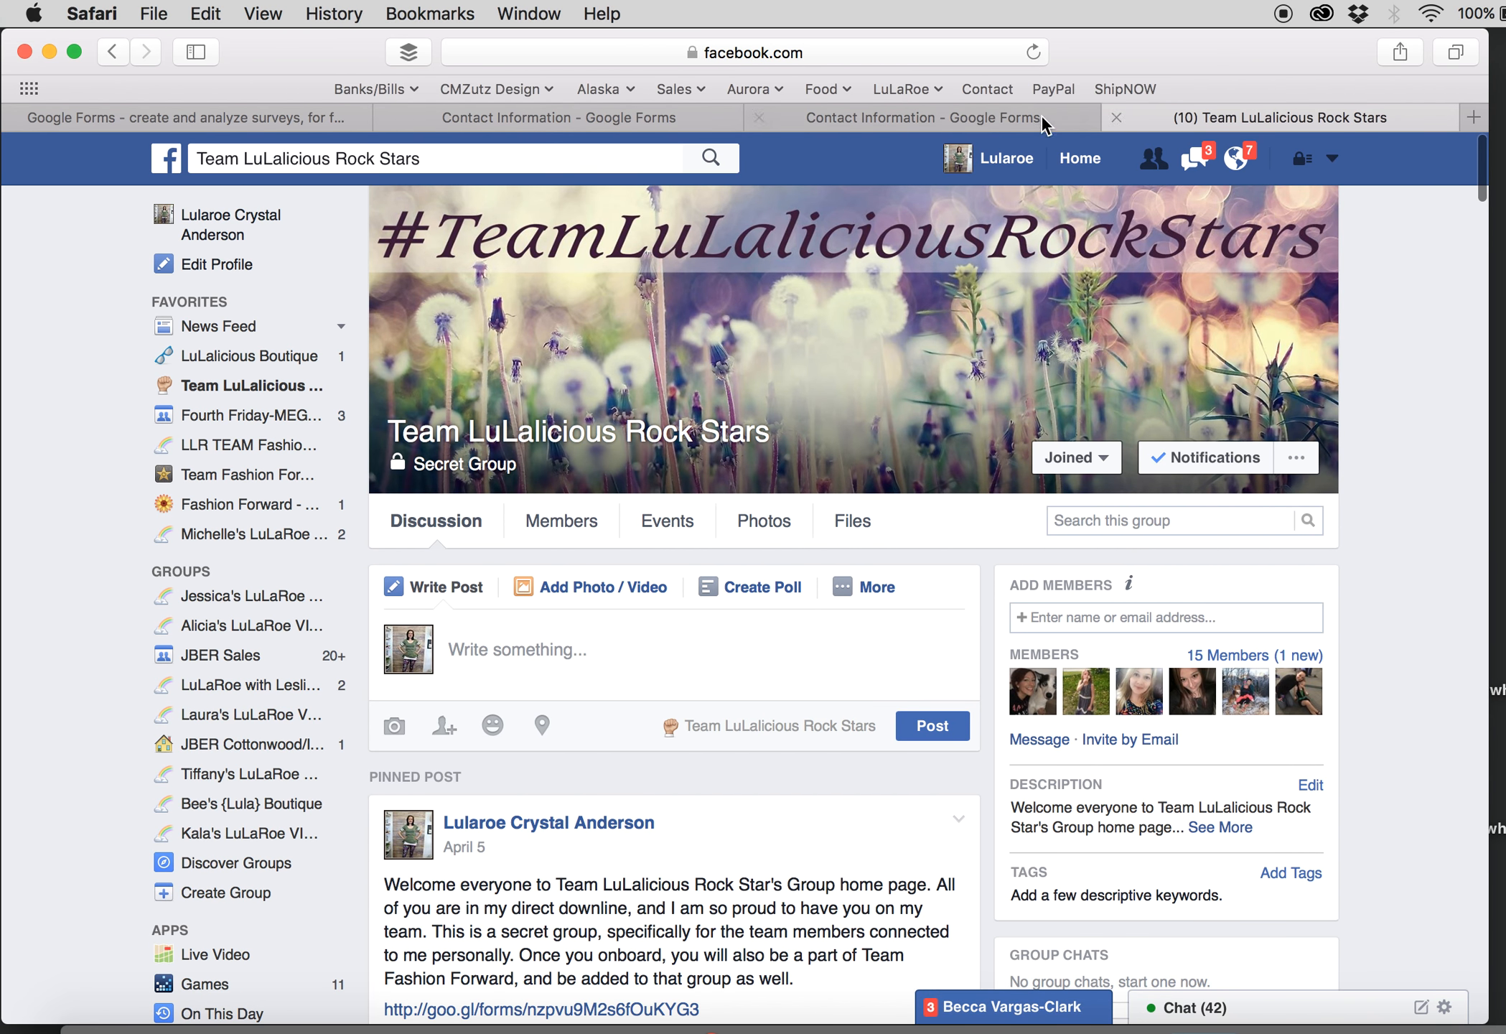
- Return to Google Forms, examine the form's Embed HTML sending option, and close the Send form dialog
left_click(976, 121)
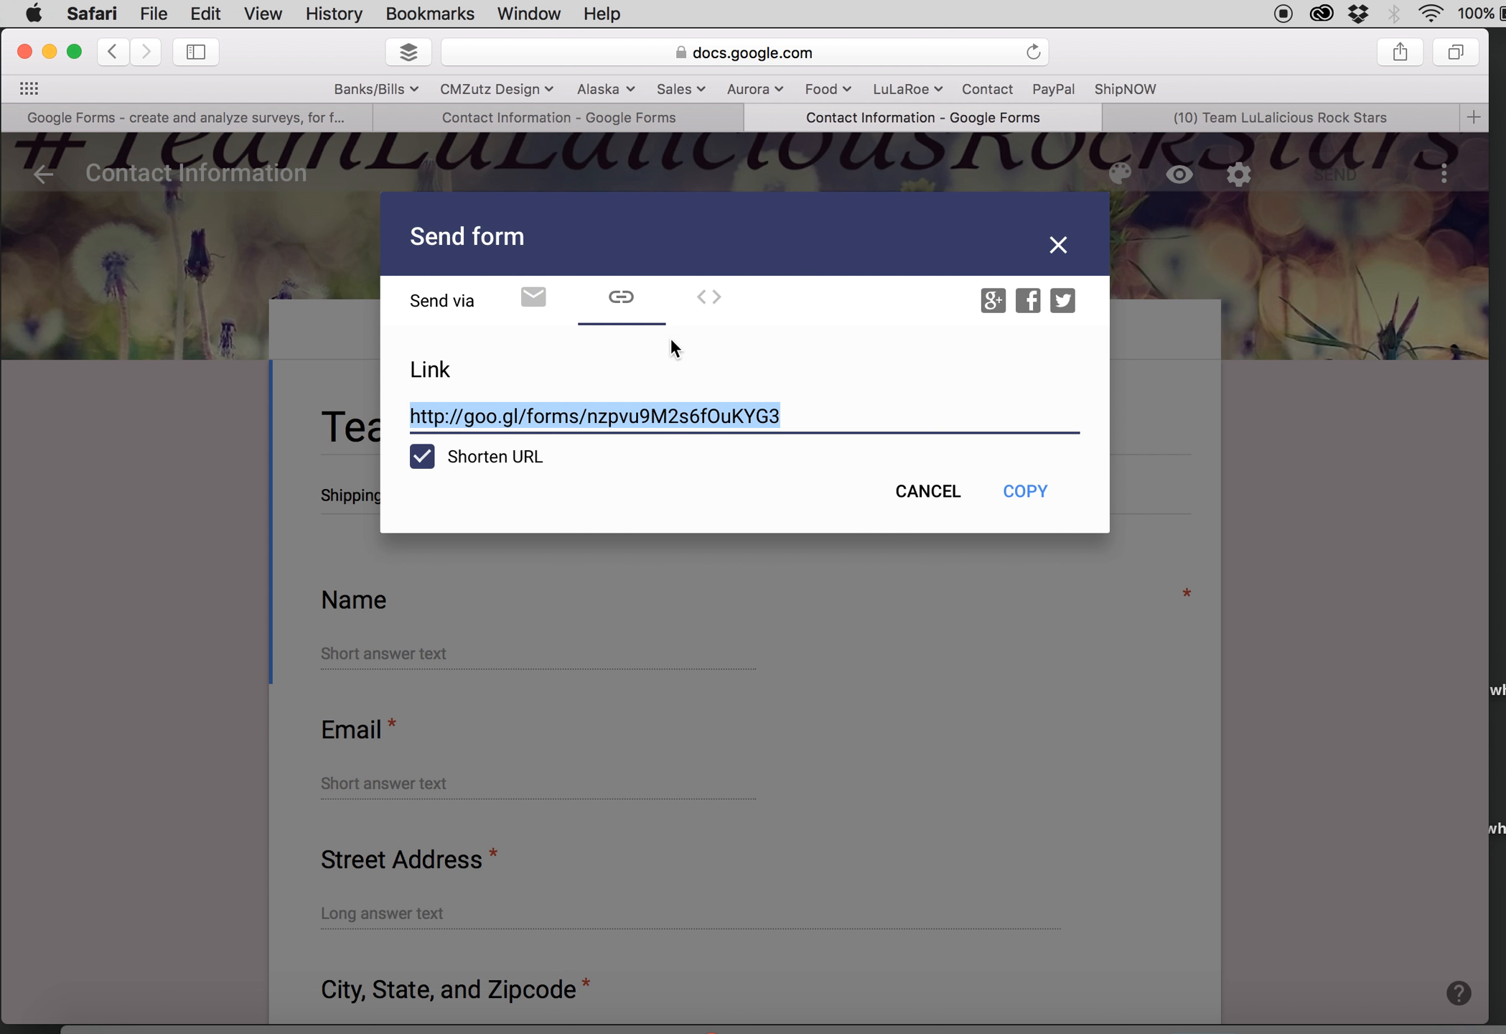
left_click(714, 299)
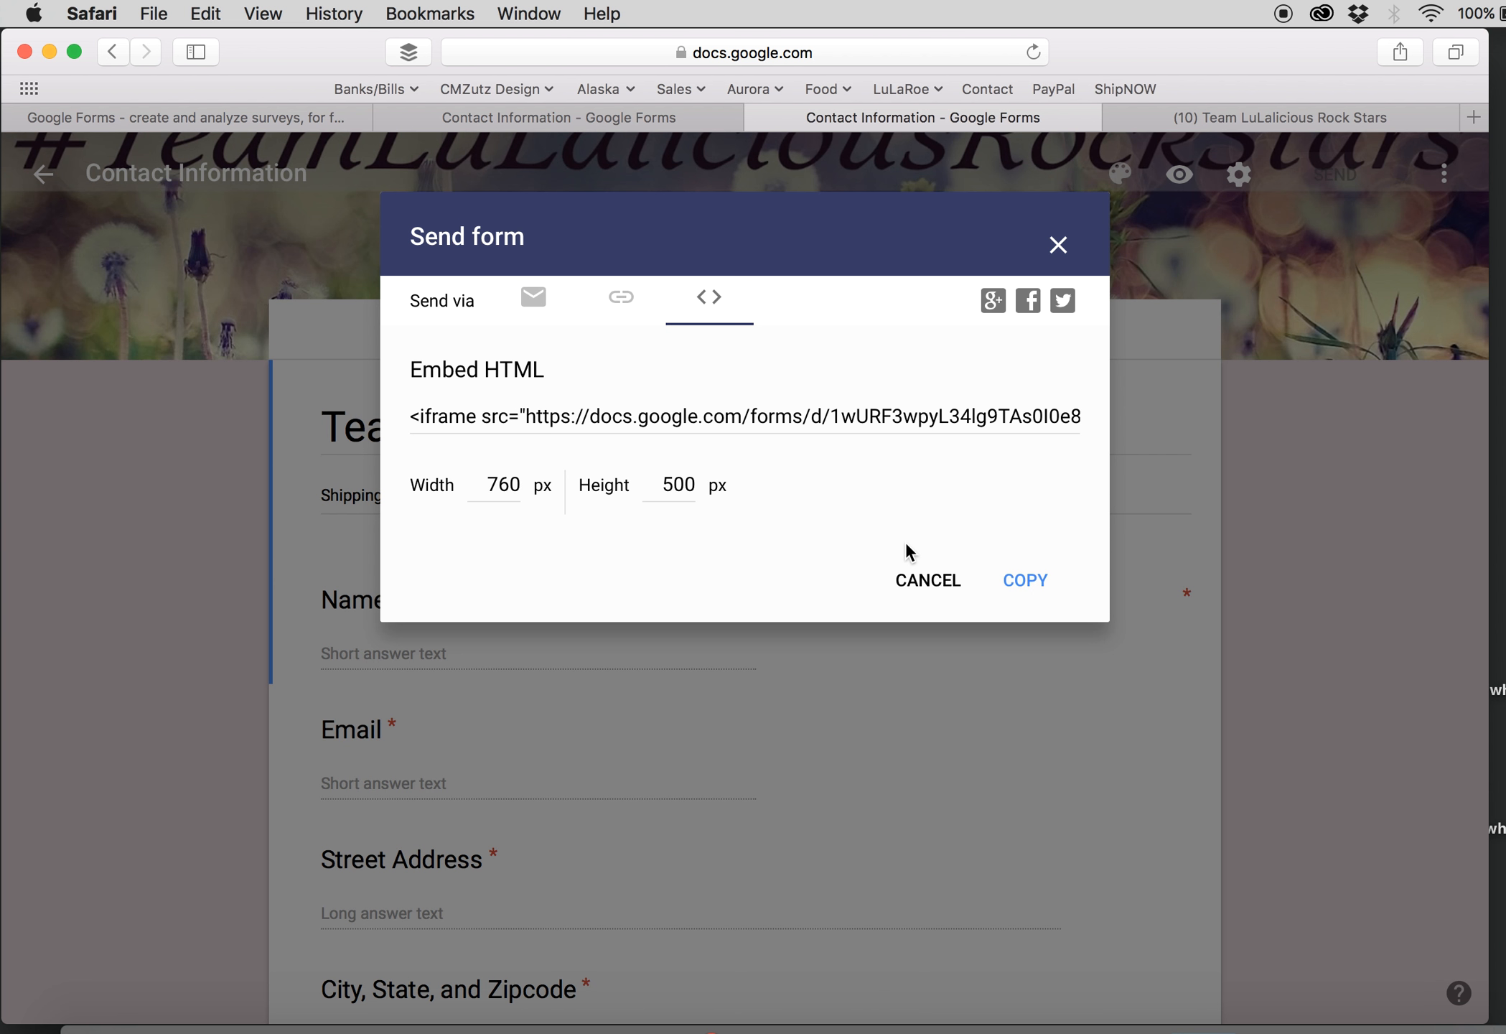
left_click(1058, 245)
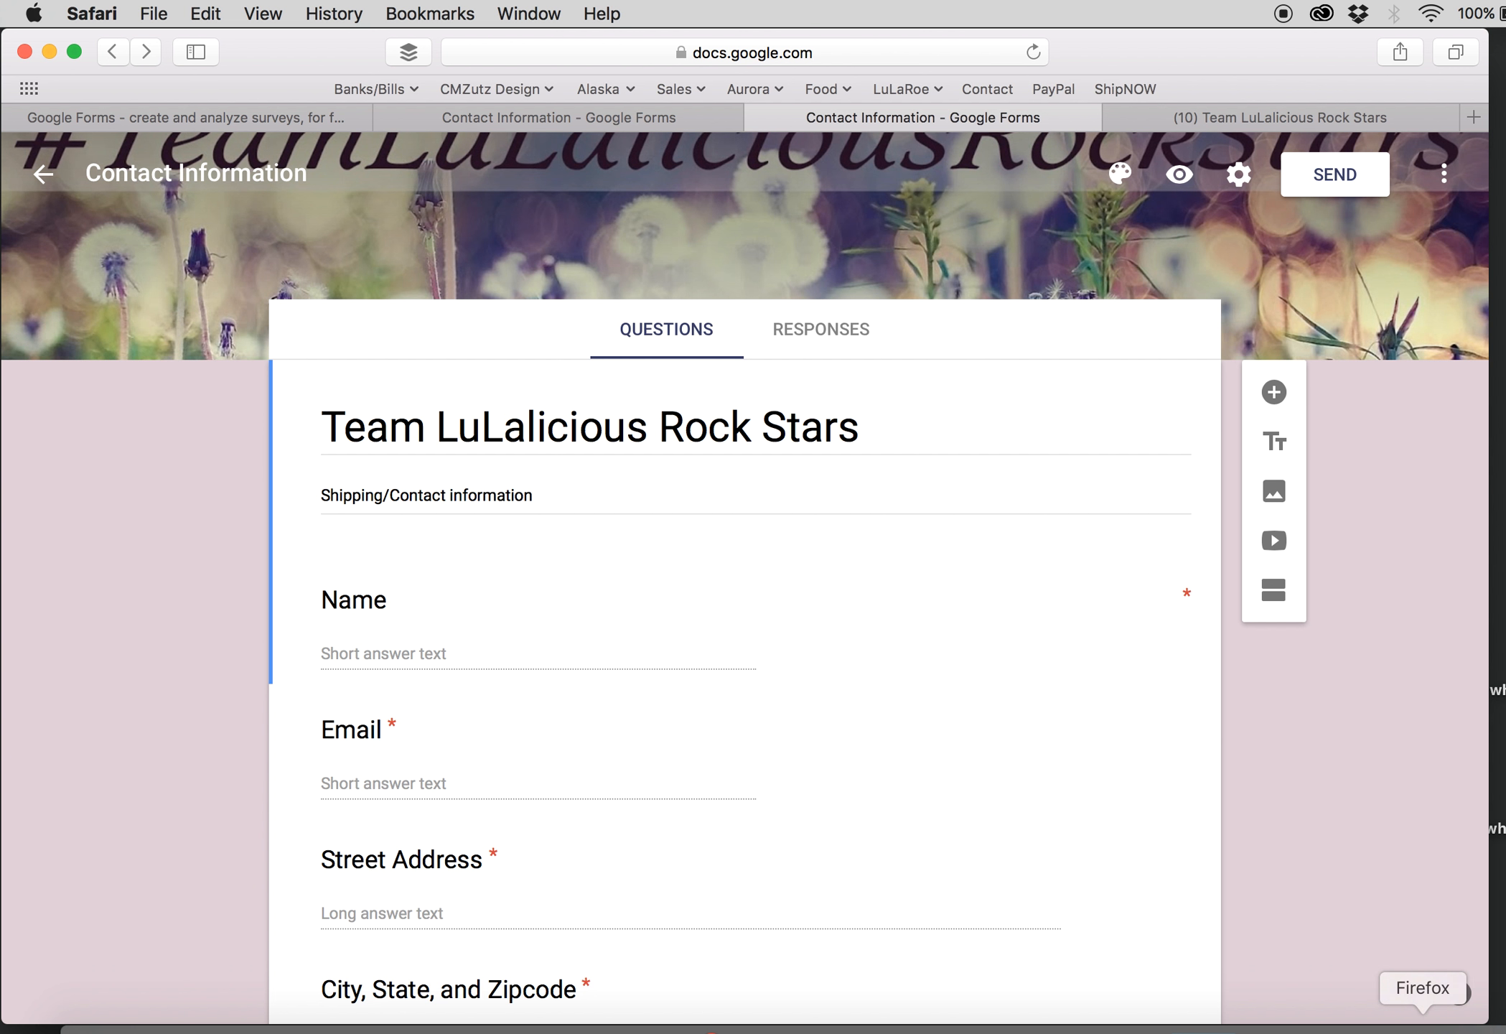
- Switch to QuickTime Player, quit it, and name the unsaved screen recording googleform with Desktop as its save location
left_click(1277, 1031)
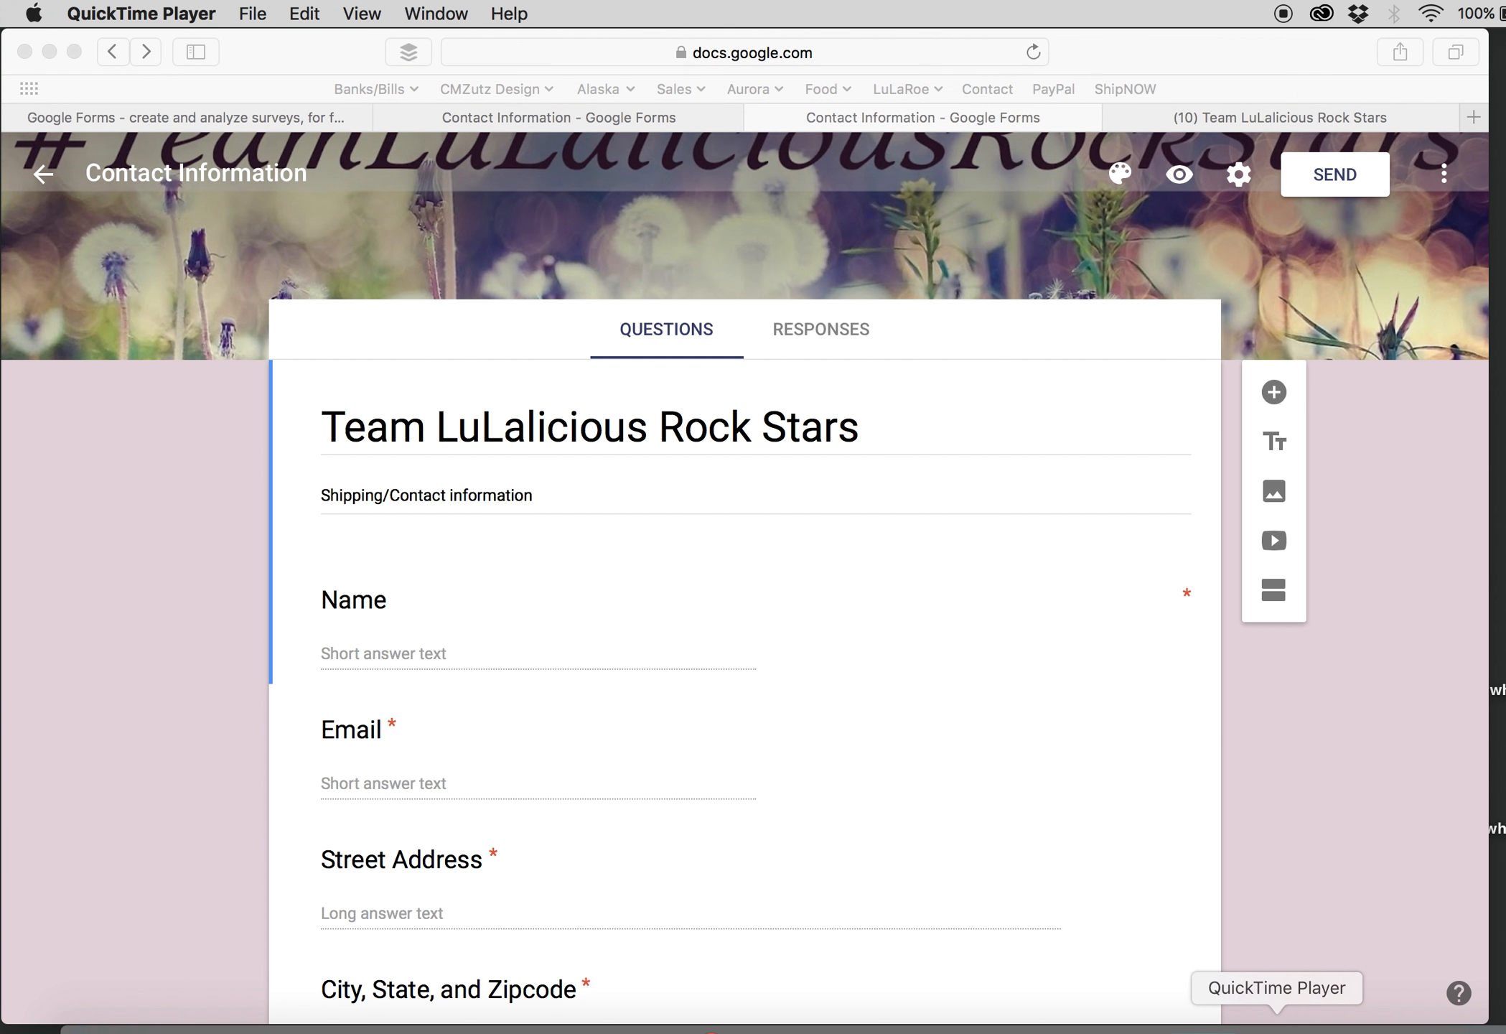
left_click(98, 15)
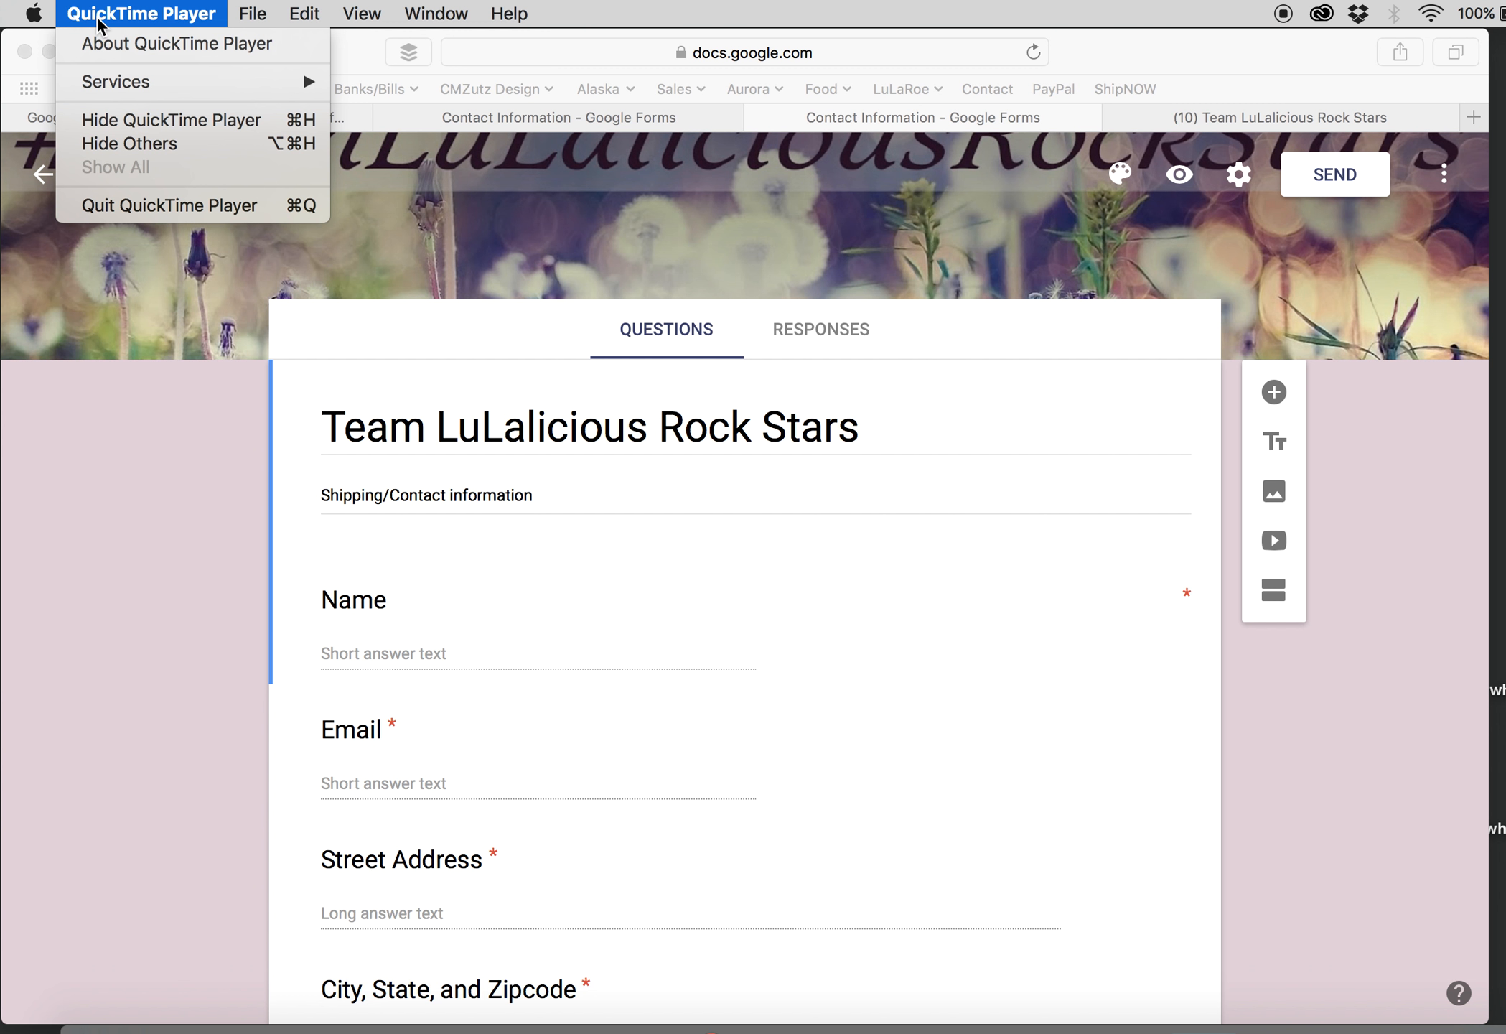
left_click(101, 205)
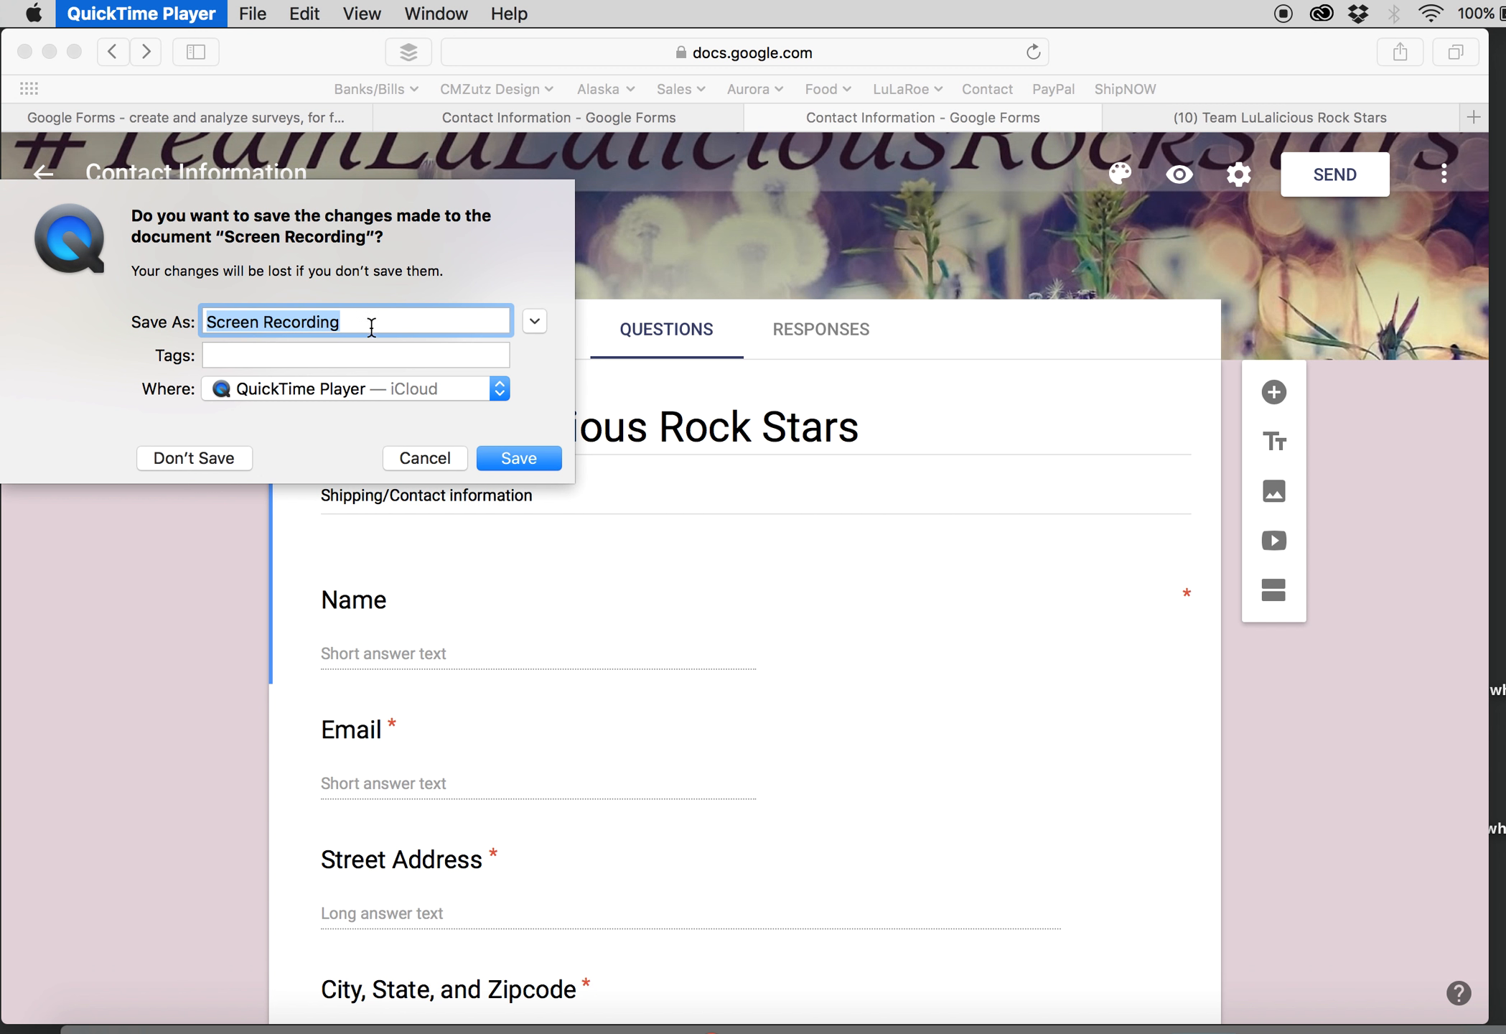
left_click(500, 388)
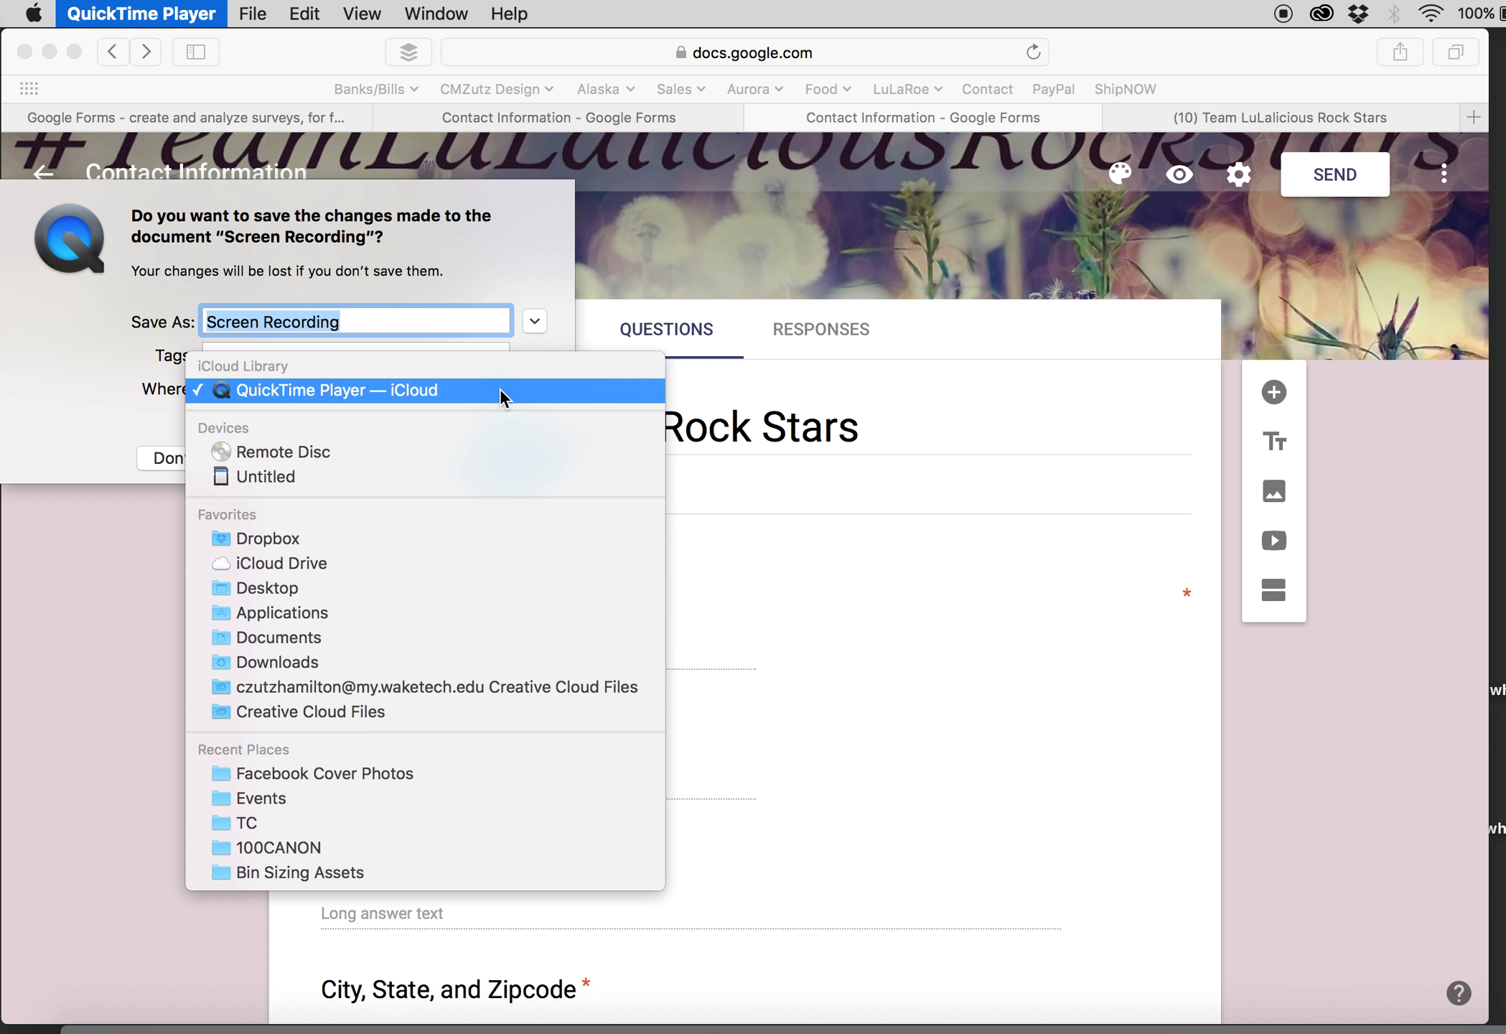
left_click(425, 588)
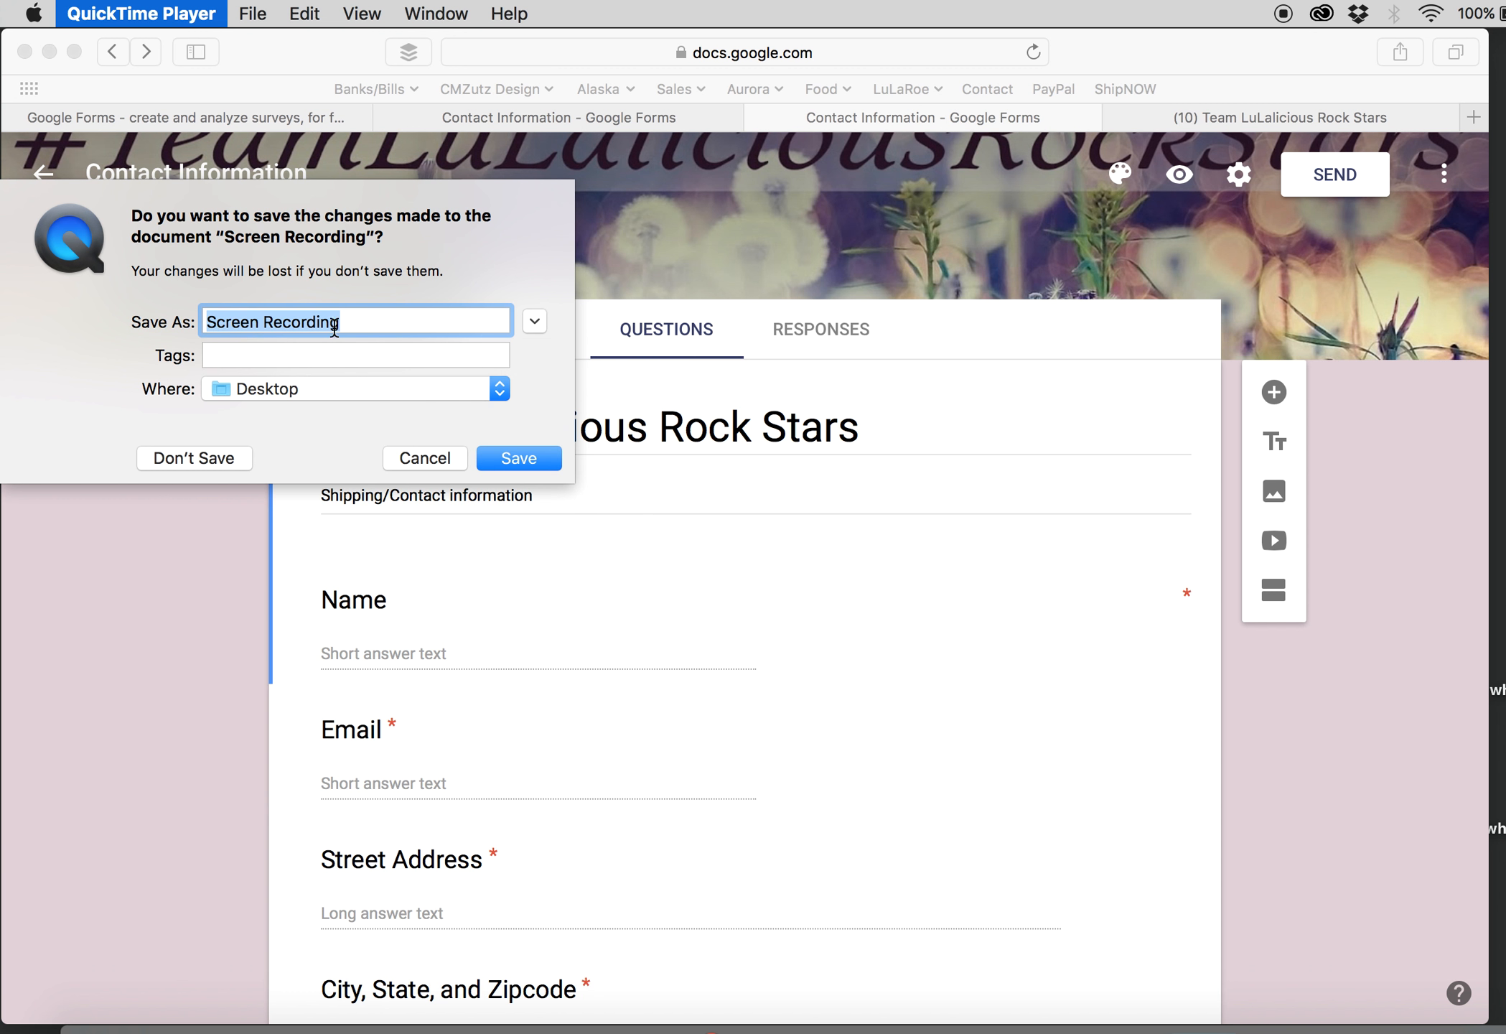
left_click(354, 320)
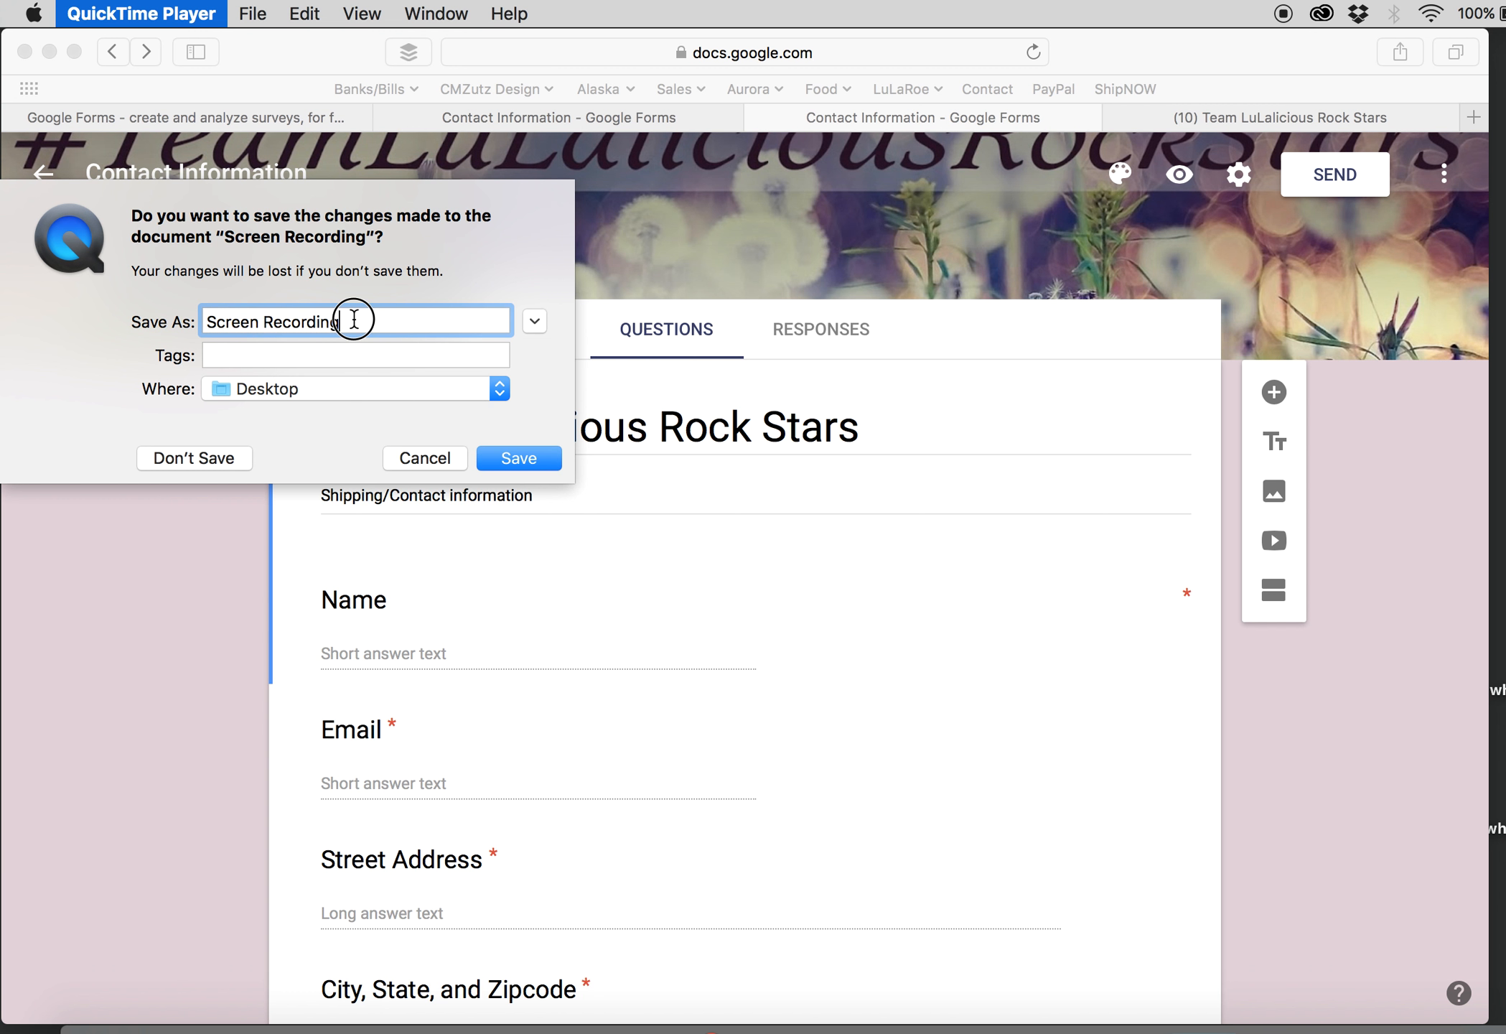
left_click_drag(356, 320, 110, 321)
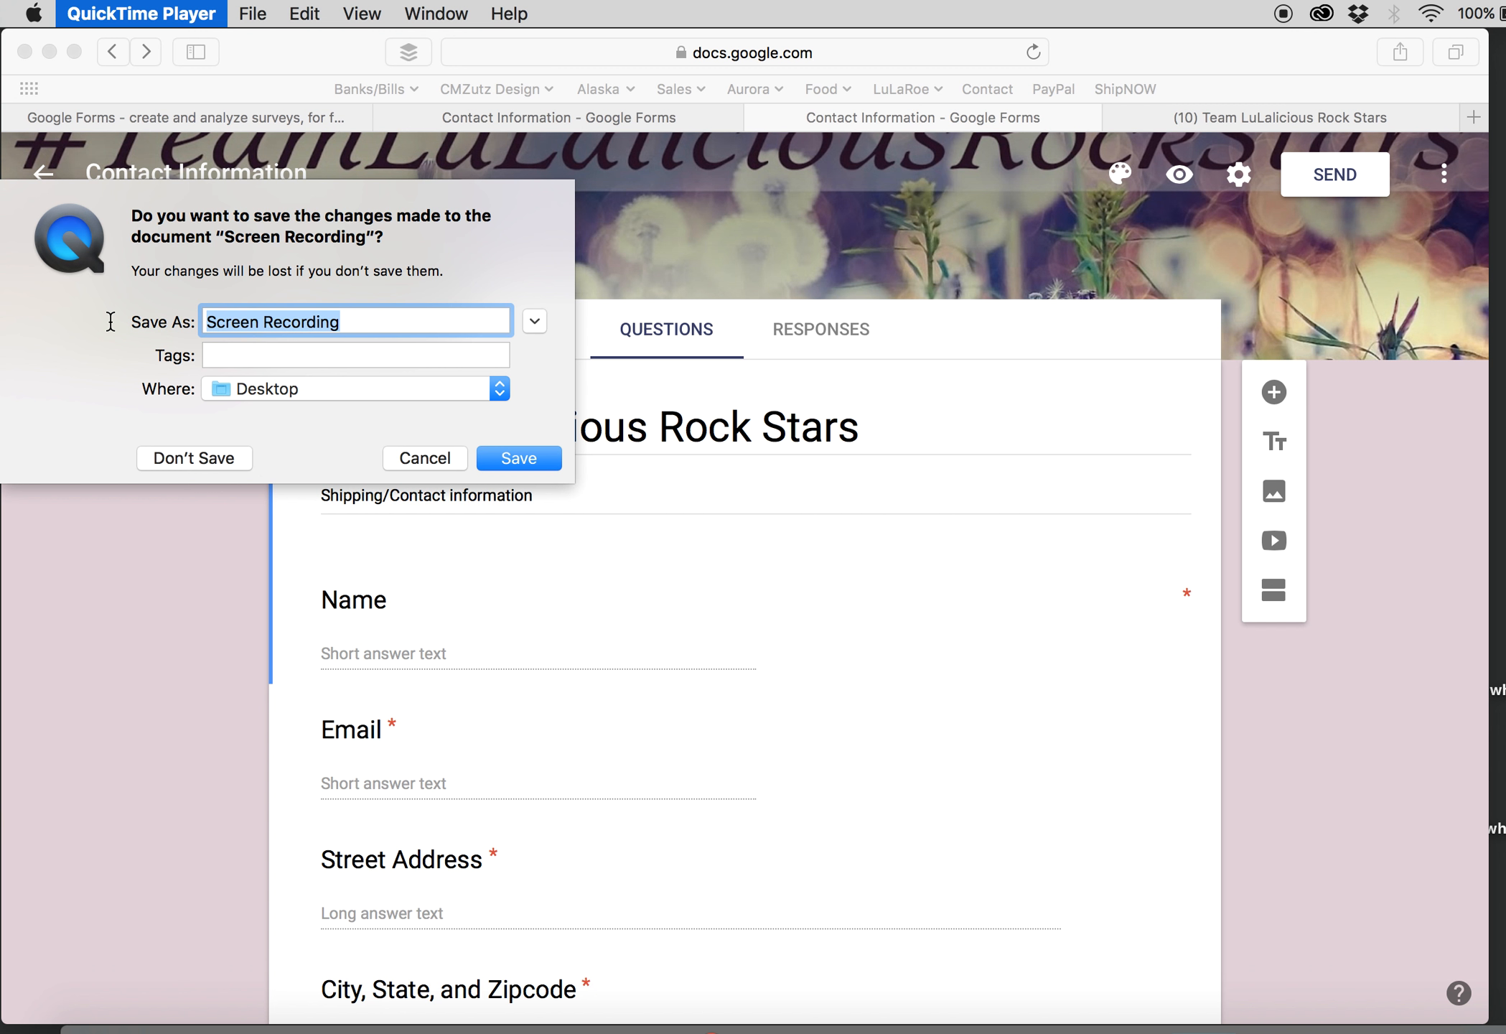
type("googleform")
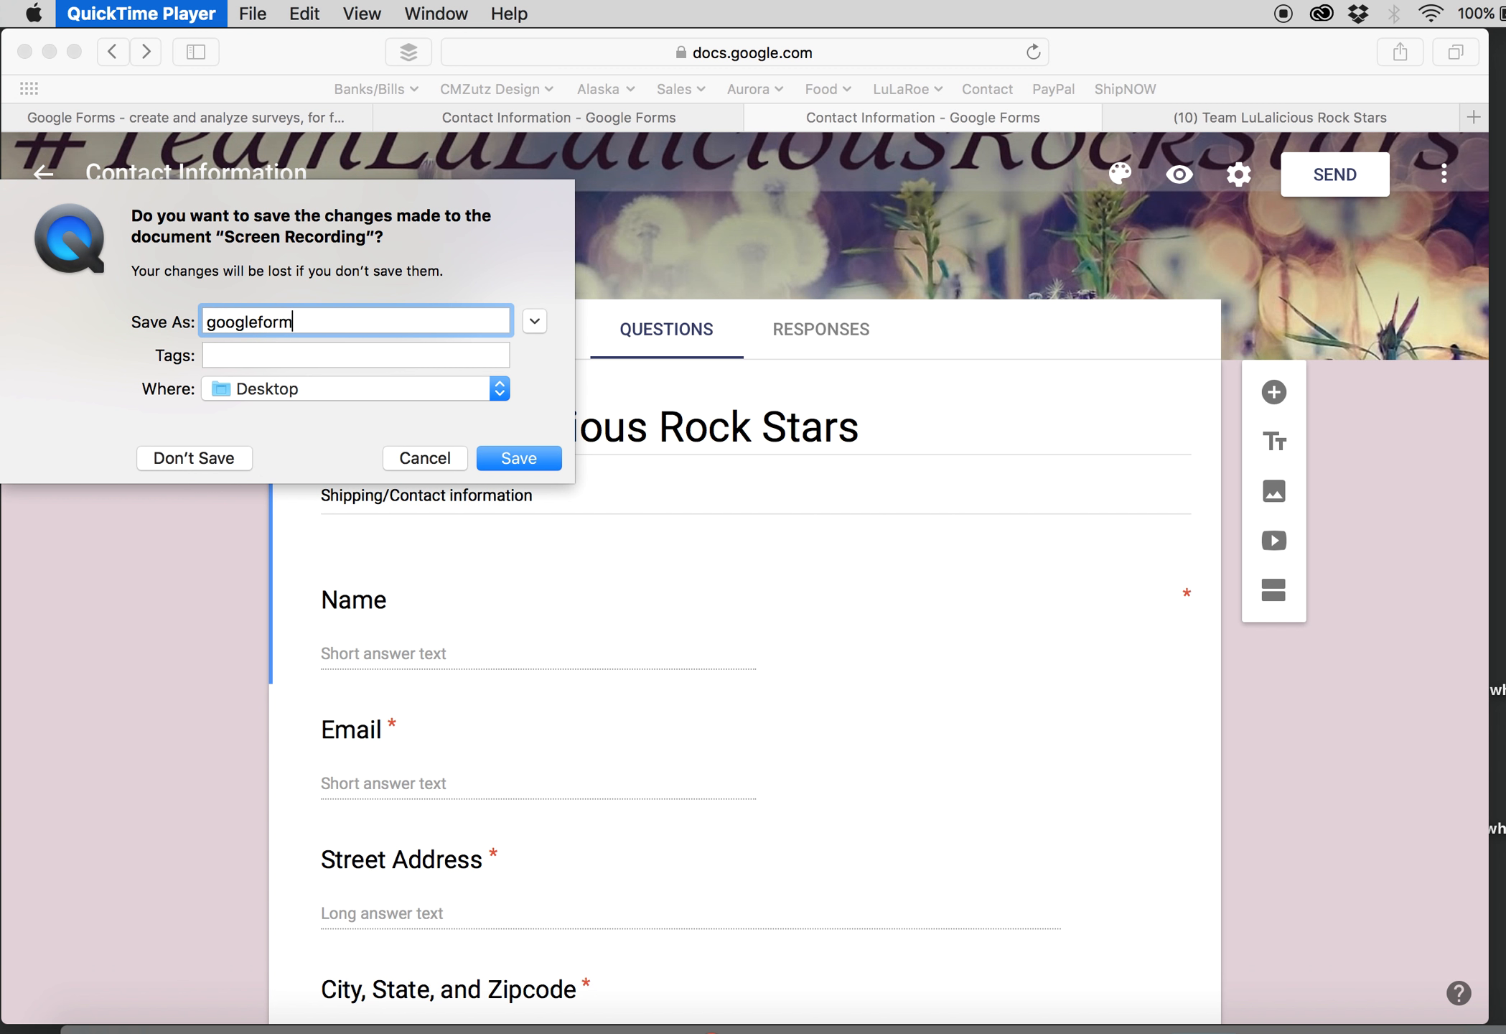